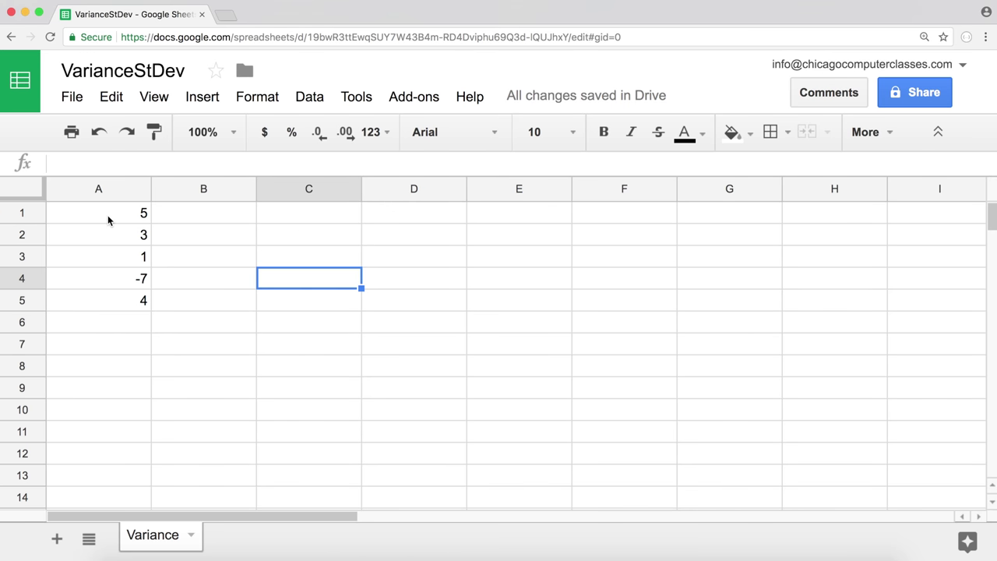
Step: Calculate the sample variance of A1:A5 in cell C1 with the VAR function
drag(108, 215, 123, 293)
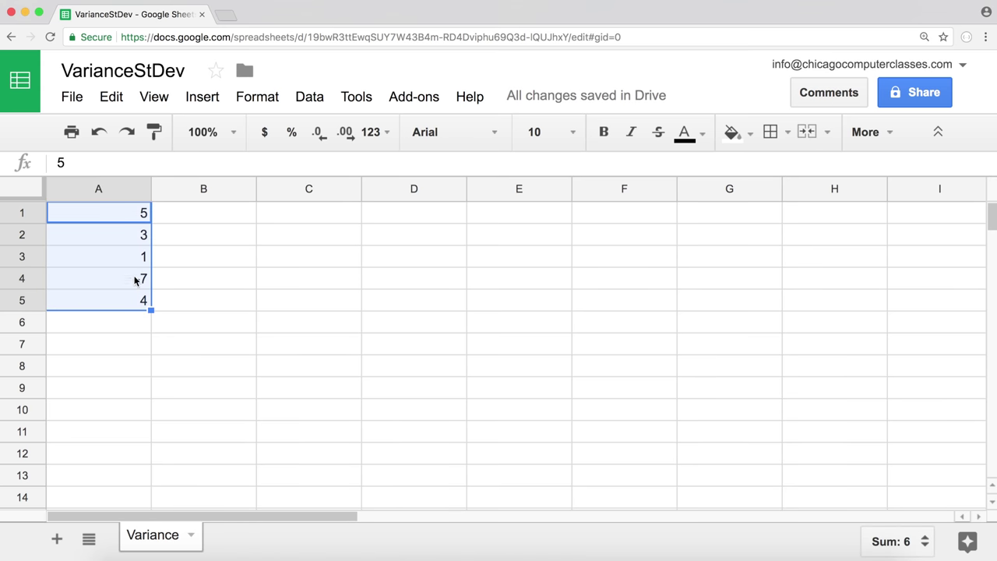
click(321, 238)
click(319, 220)
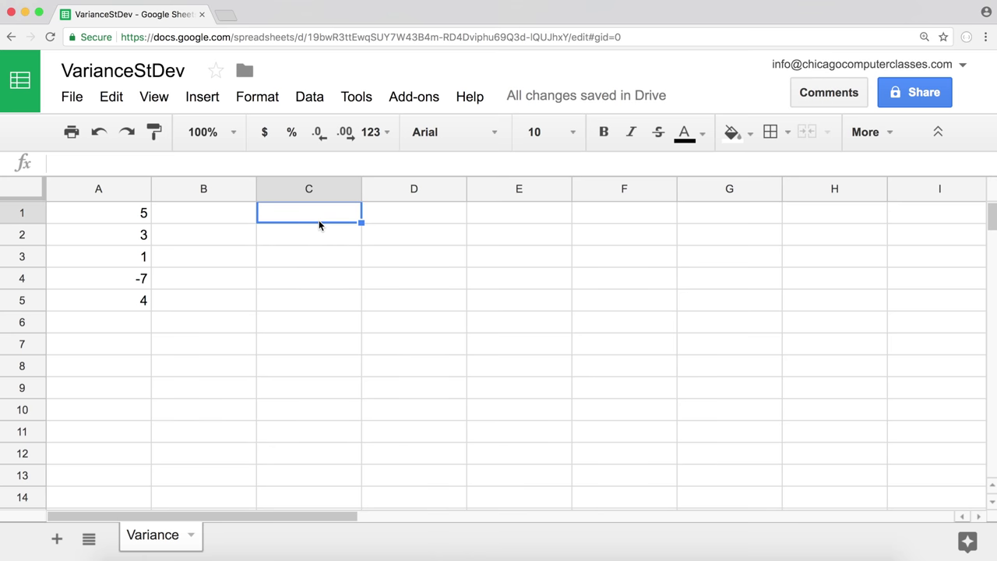
text(=v)
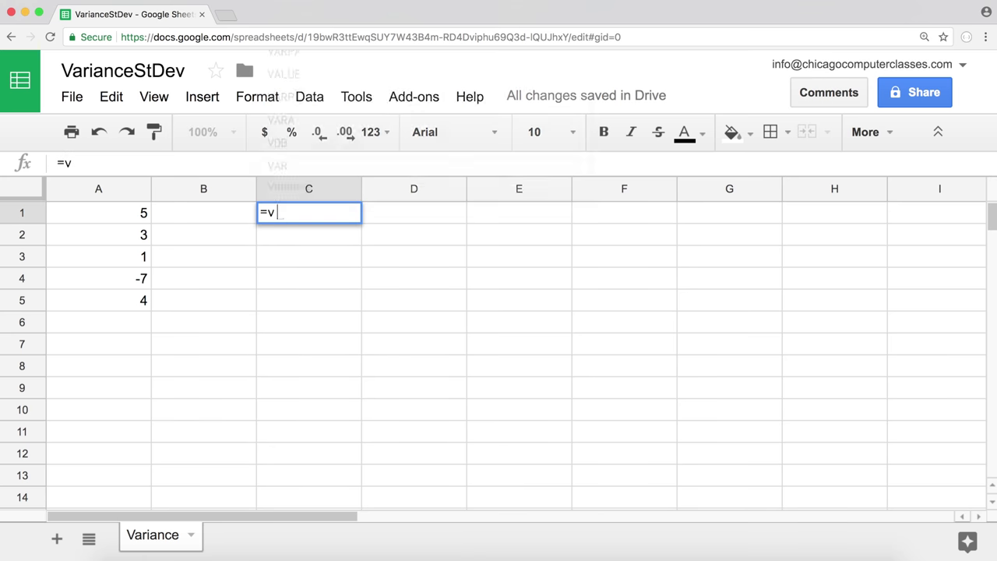
text(ar)
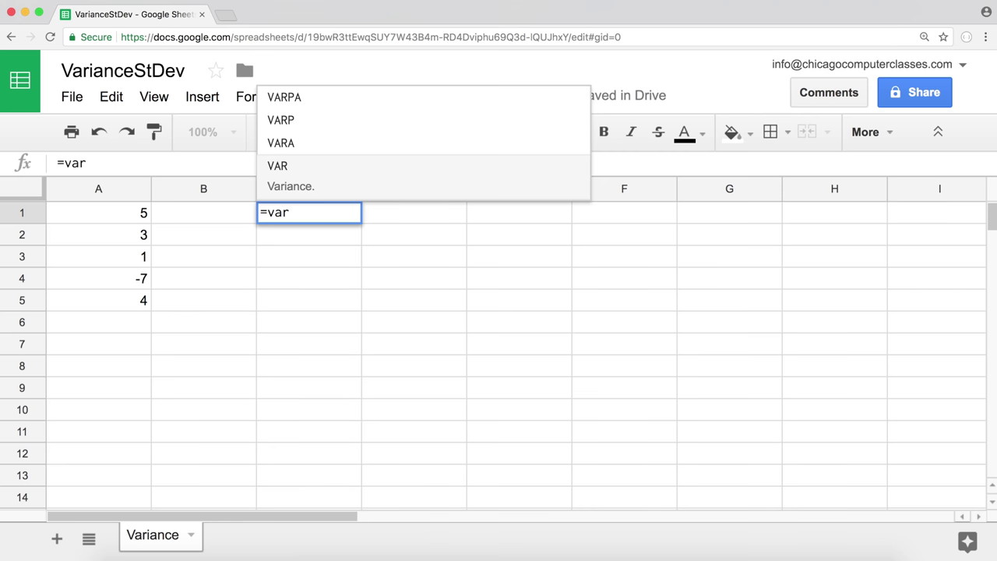
key(Tab)
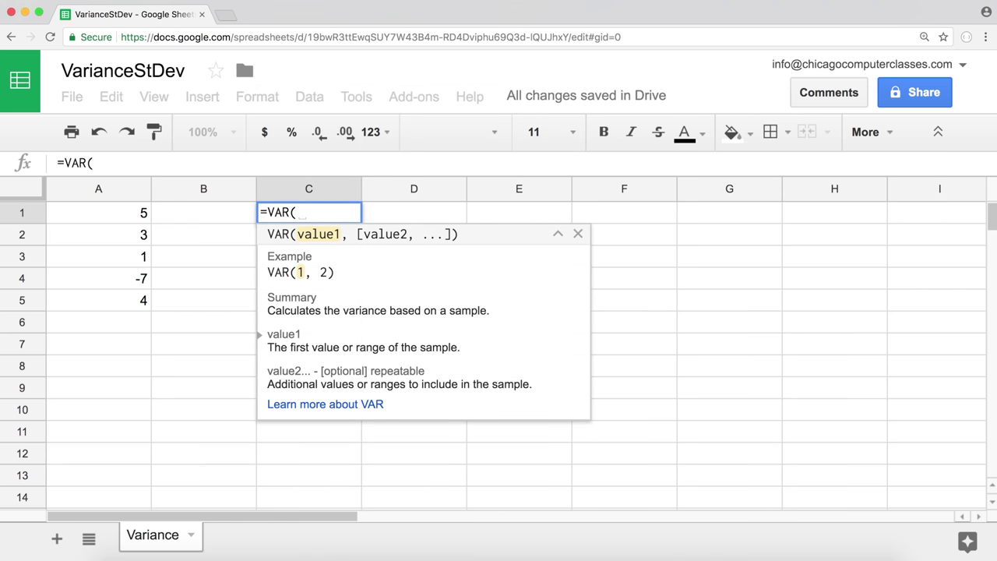
drag(117, 213, 117, 308)
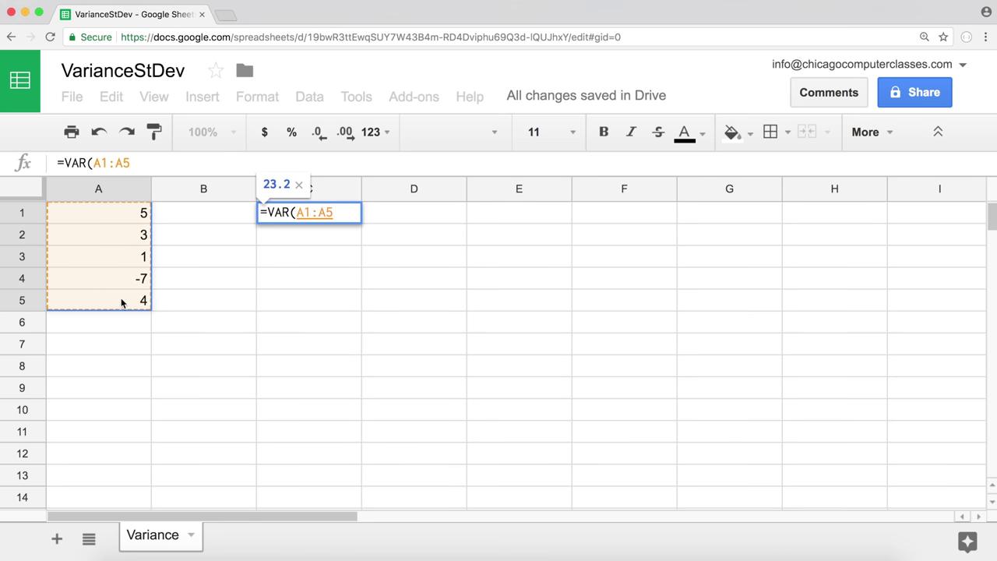
text())
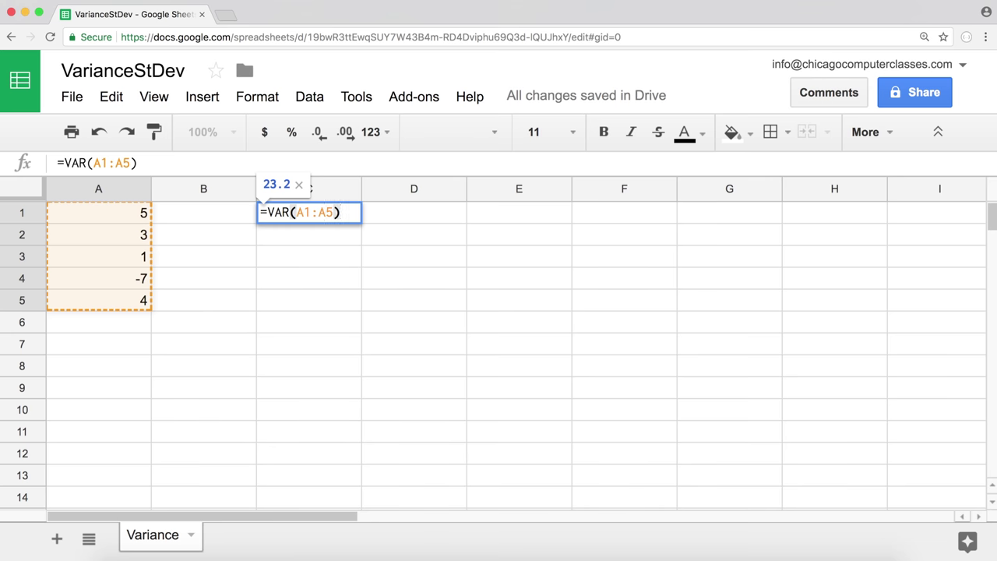
key(Return)
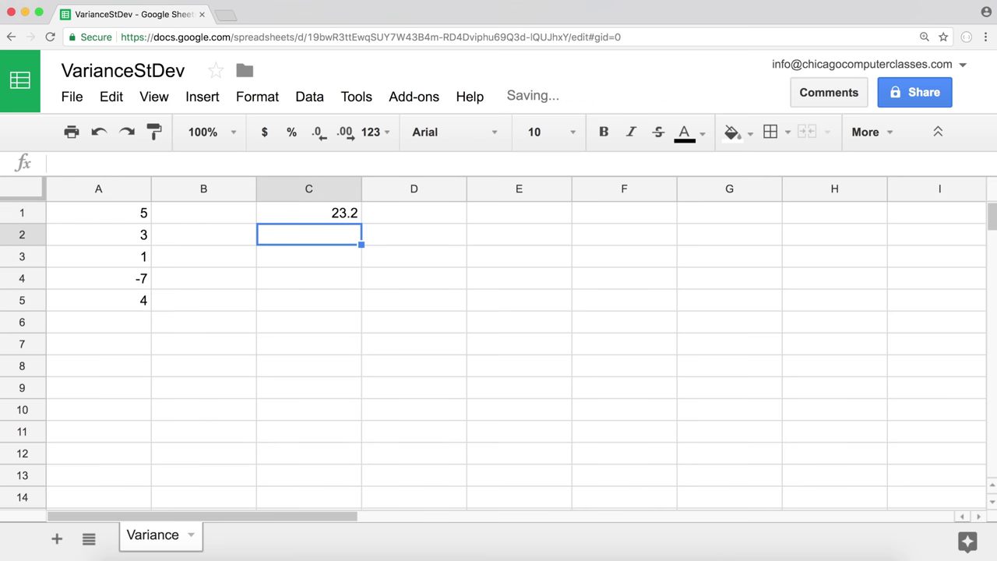
Step: Calculate the population variance of A1:A5 in cell C2 with the VARP function
text(=)
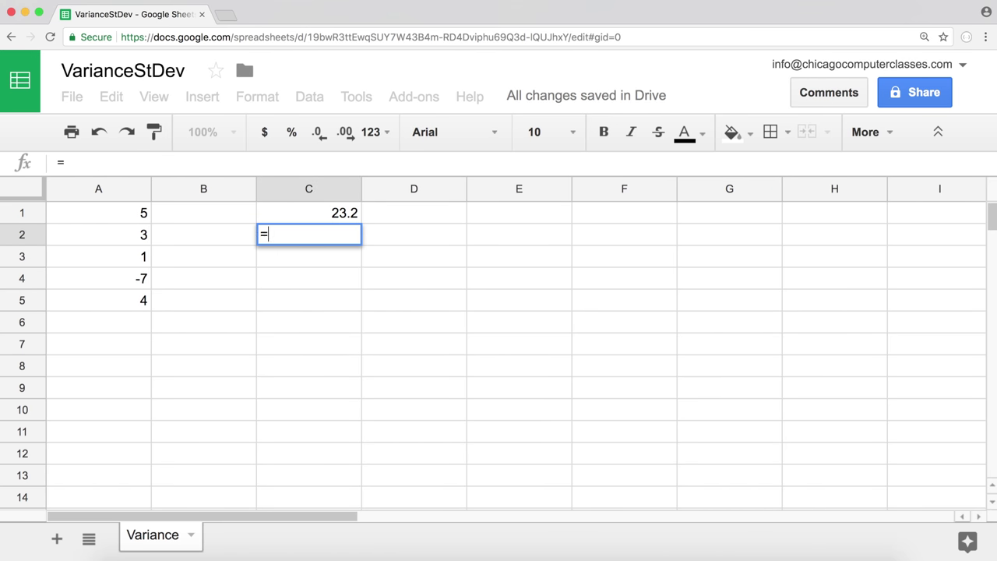
text(var)
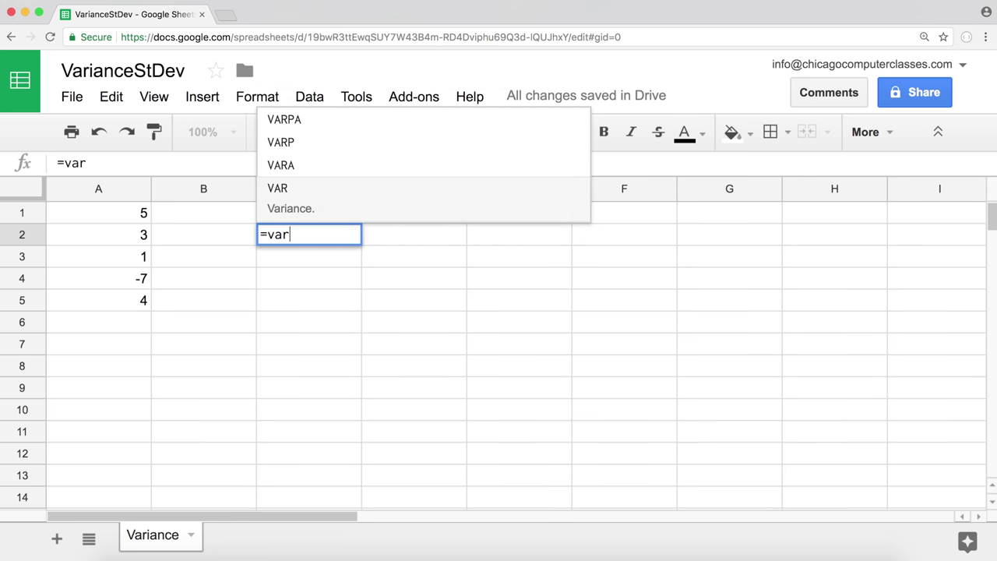
key(Up)
key(Up)
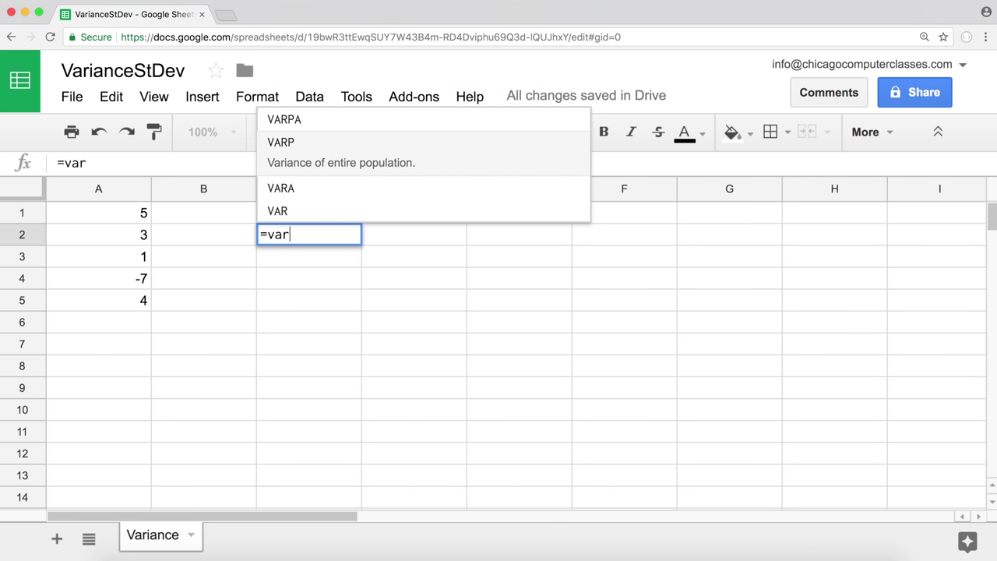
key(Tab)
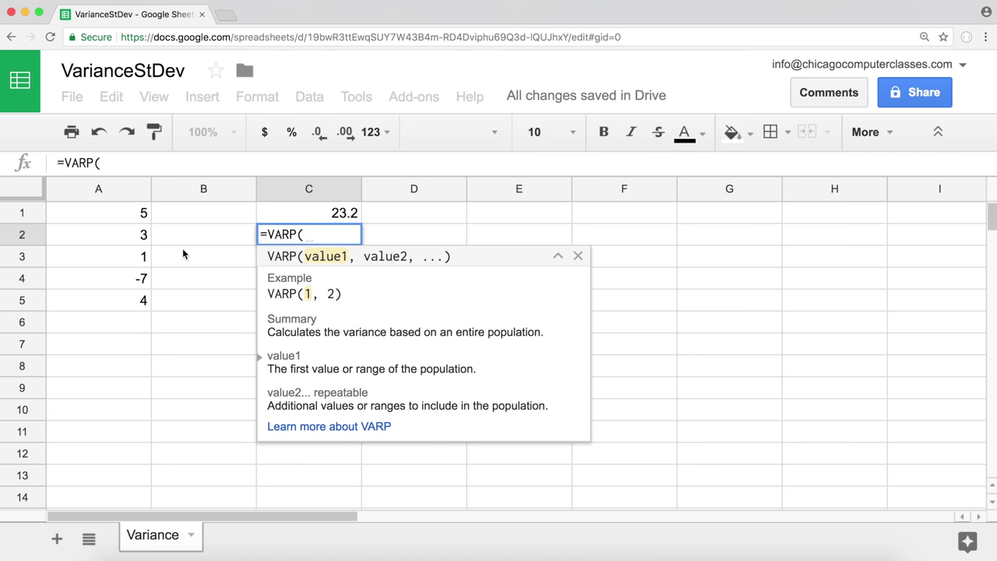
drag(123, 213, 136, 300)
text())
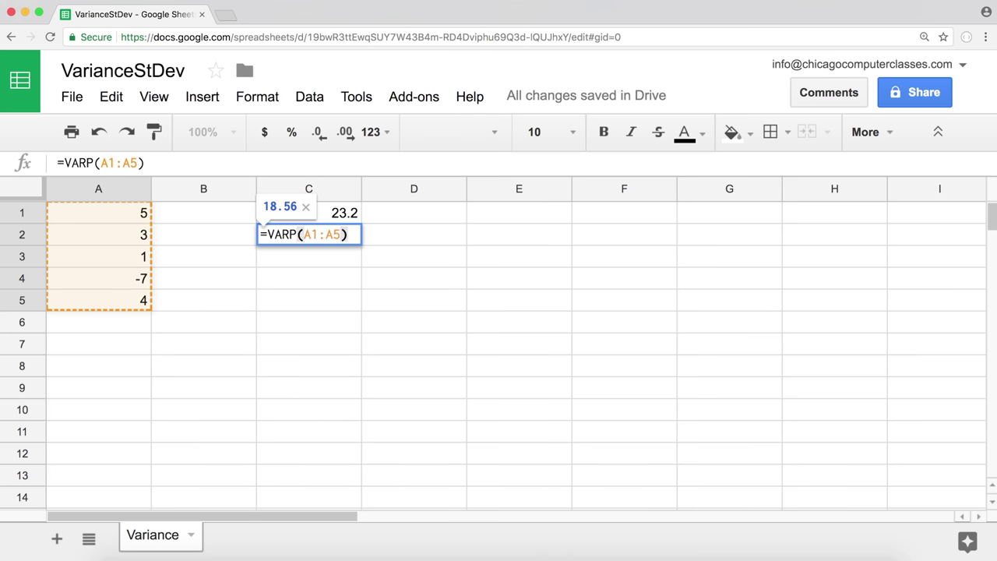
key(Return)
Step: Label the two variance results by entering VAR in D1 and VARP in D2
click(340, 215)
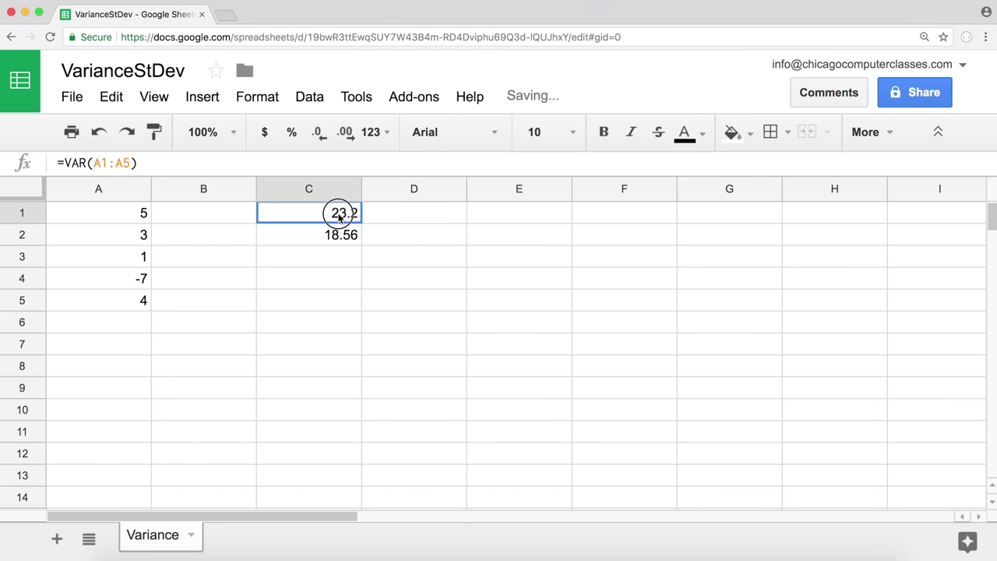
click(402, 222)
text(VAR)
key(Return)
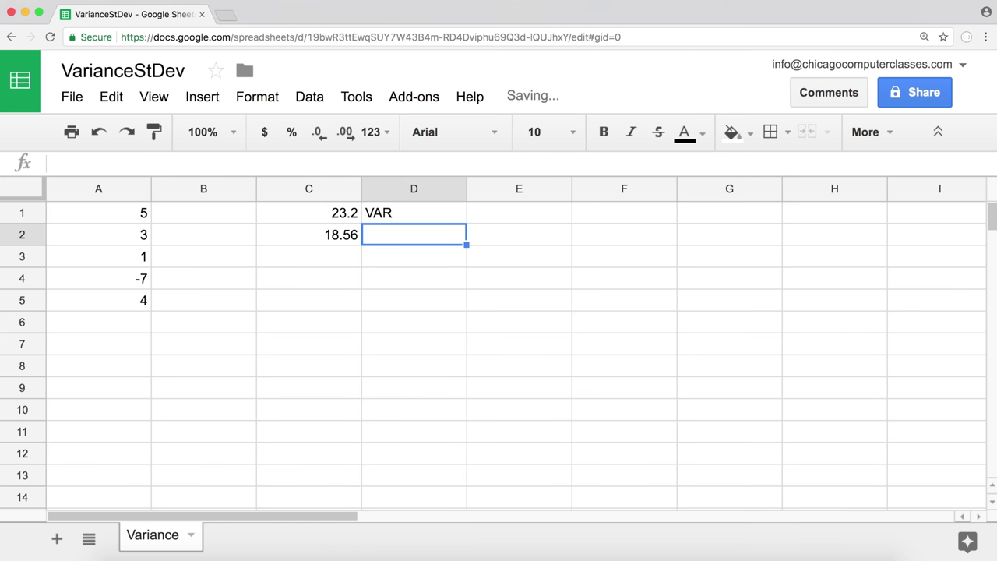
text(VARP)
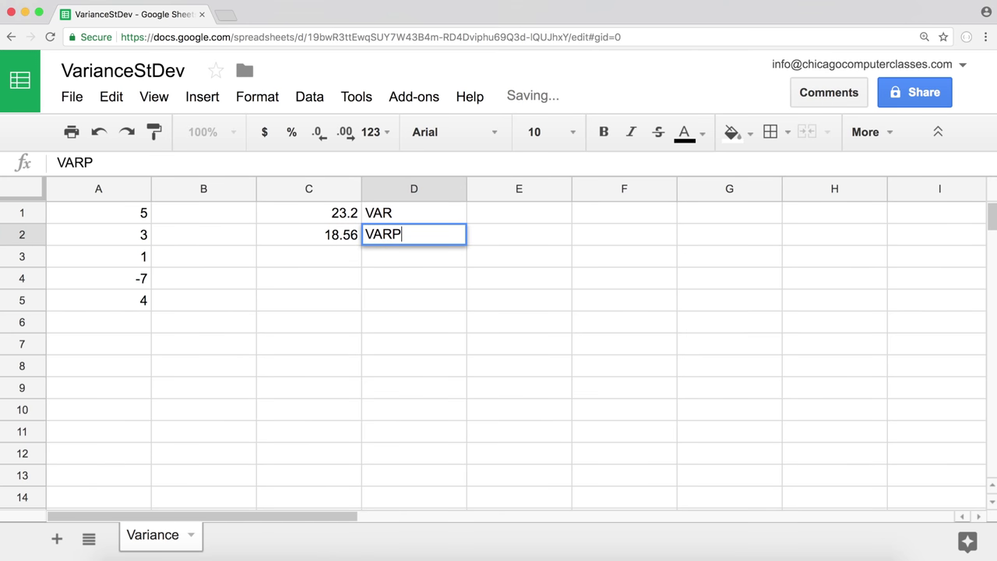
key(Return)
Step: Calculate the sample standard deviation of A1:A5 in cell C3 with the STDEV function
key(Left)
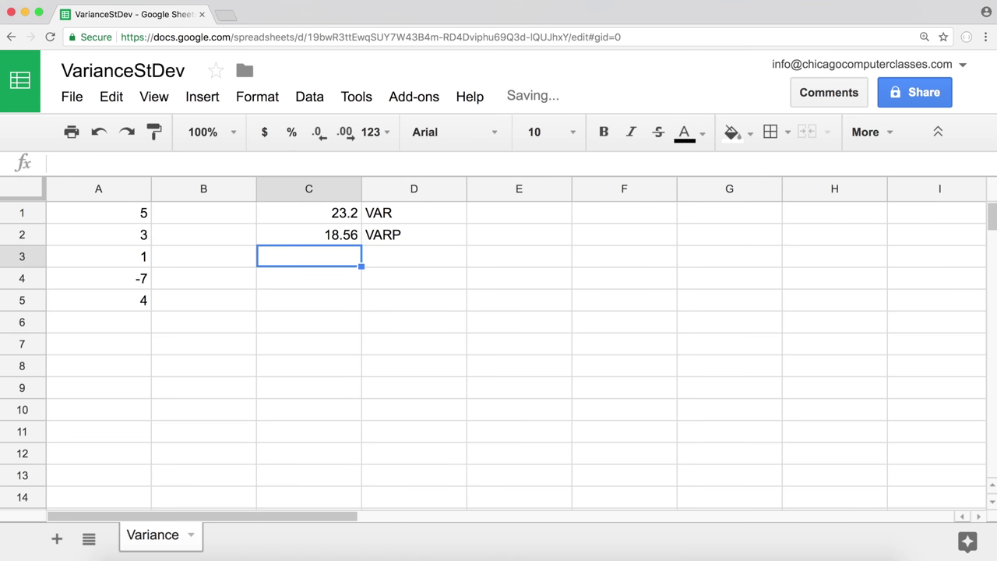
text(=)
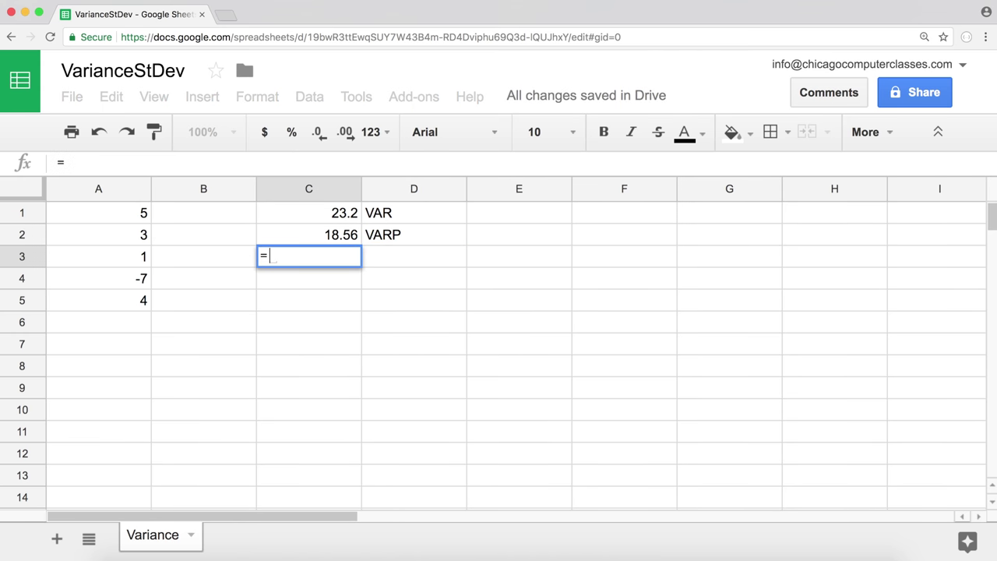
text(s)
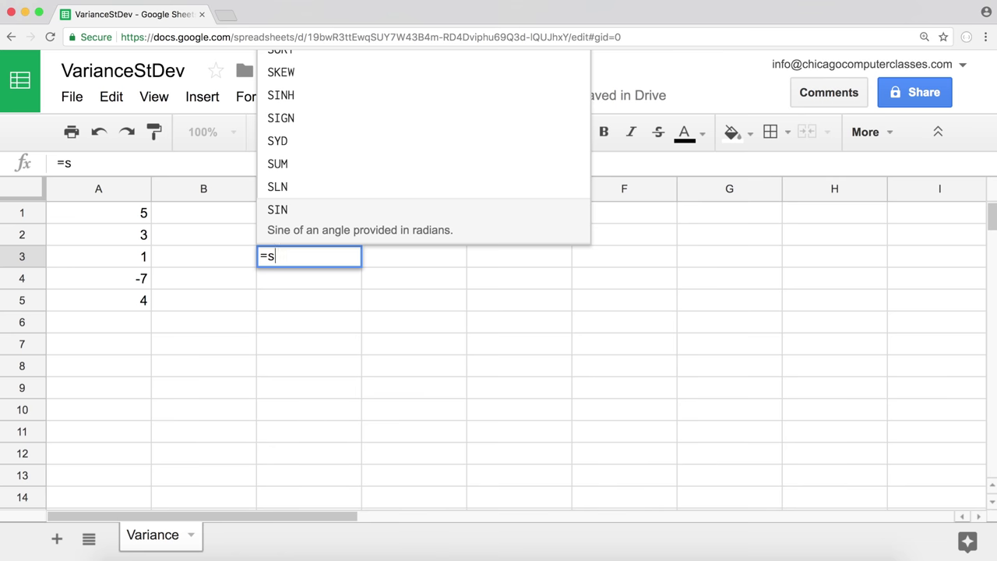
text(t)
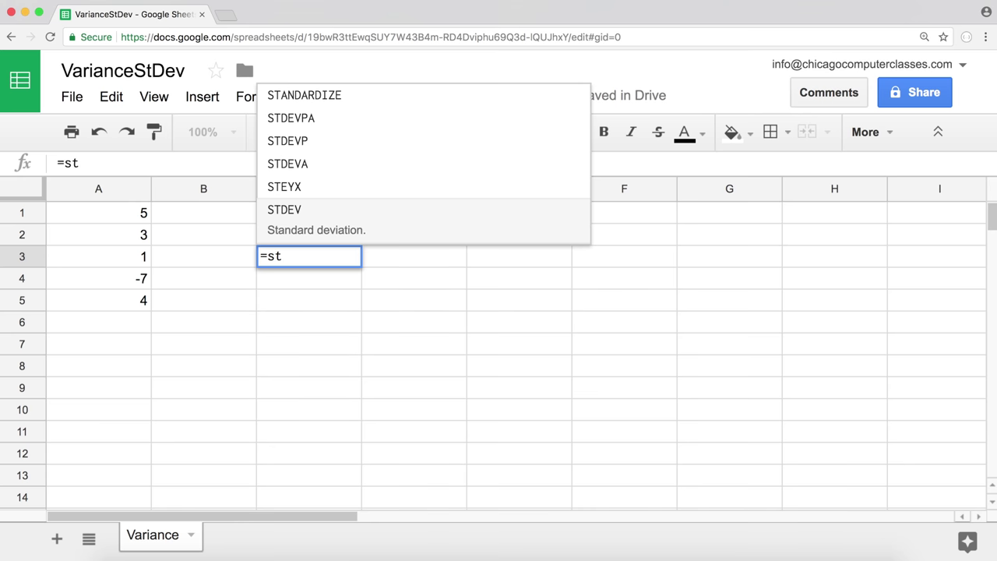
key(Tab)
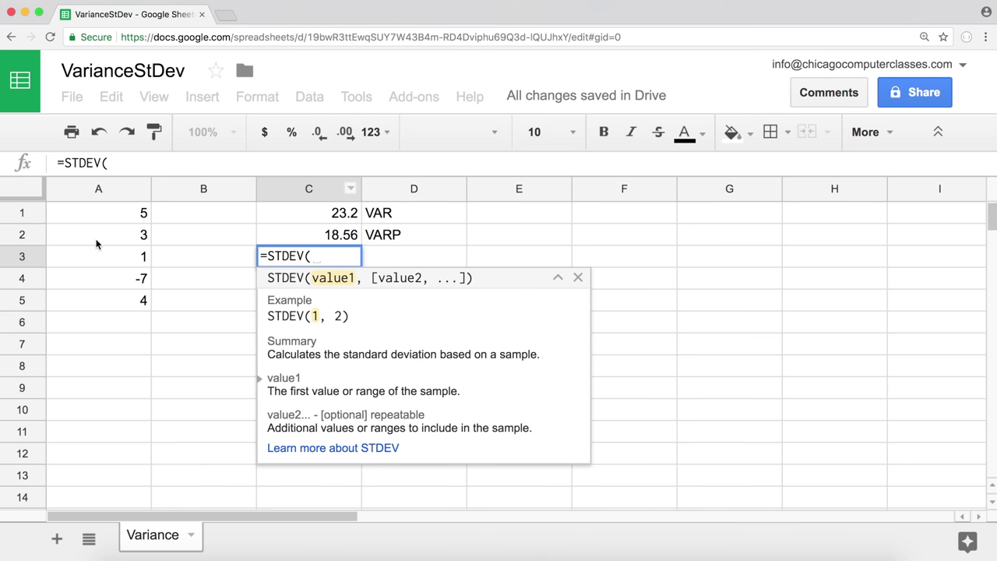
drag(110, 220, 126, 302)
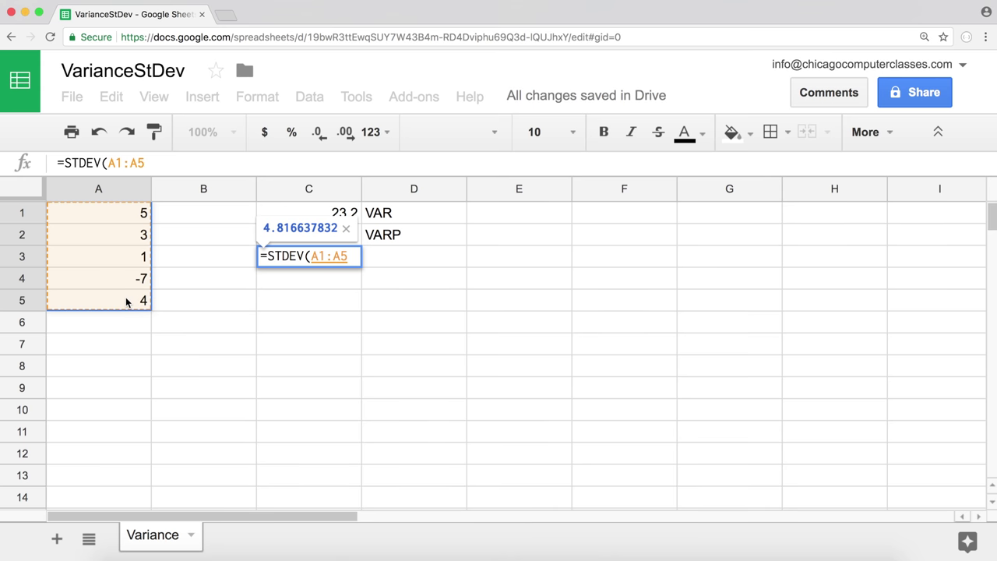
text())
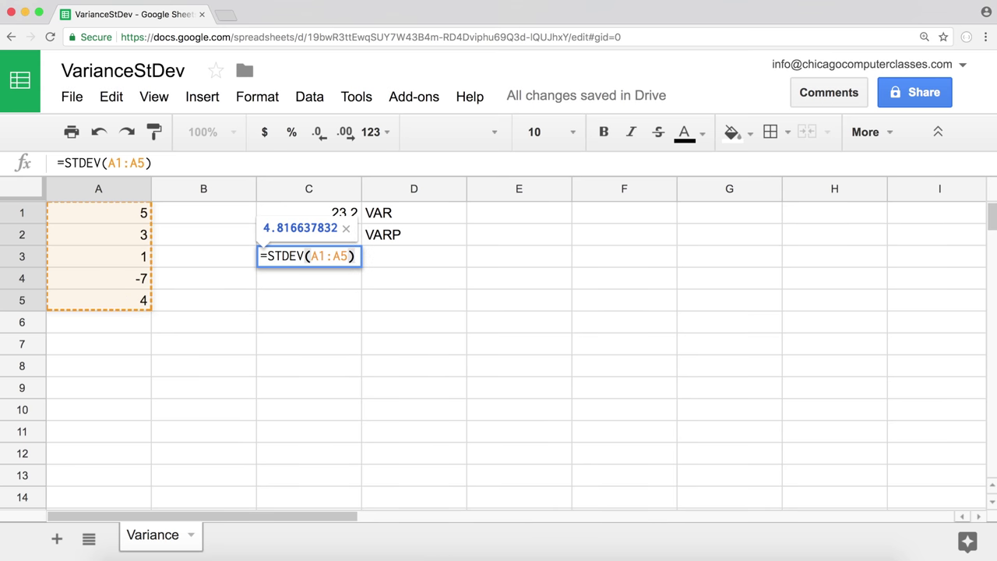
key(Return)
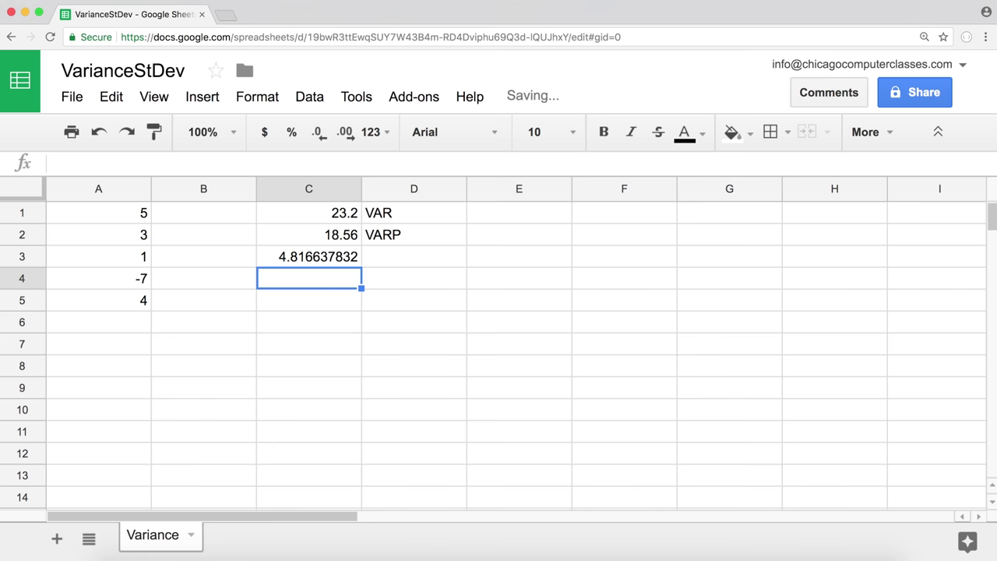
Step: Calculate the population standard deviation of A1:A5 in cell C4 with the STDEVP function
text(=std)
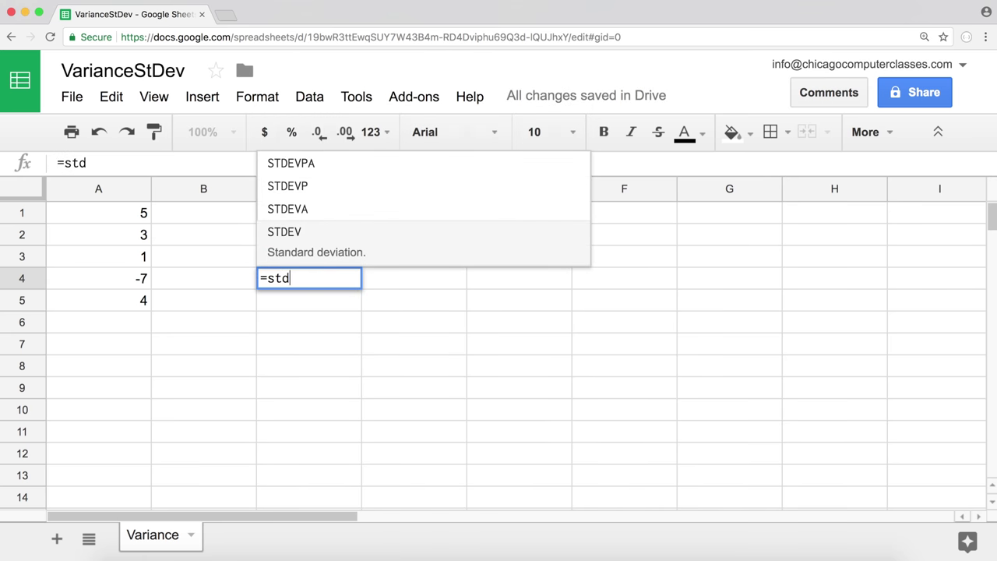
key(Up)
key(Up)
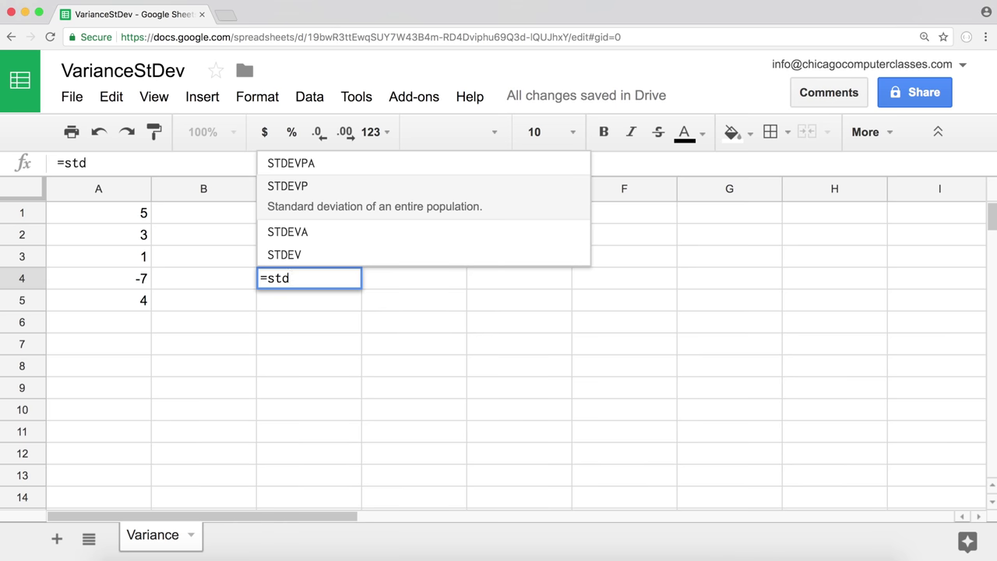
key(Tab)
drag(109, 214, 127, 301)
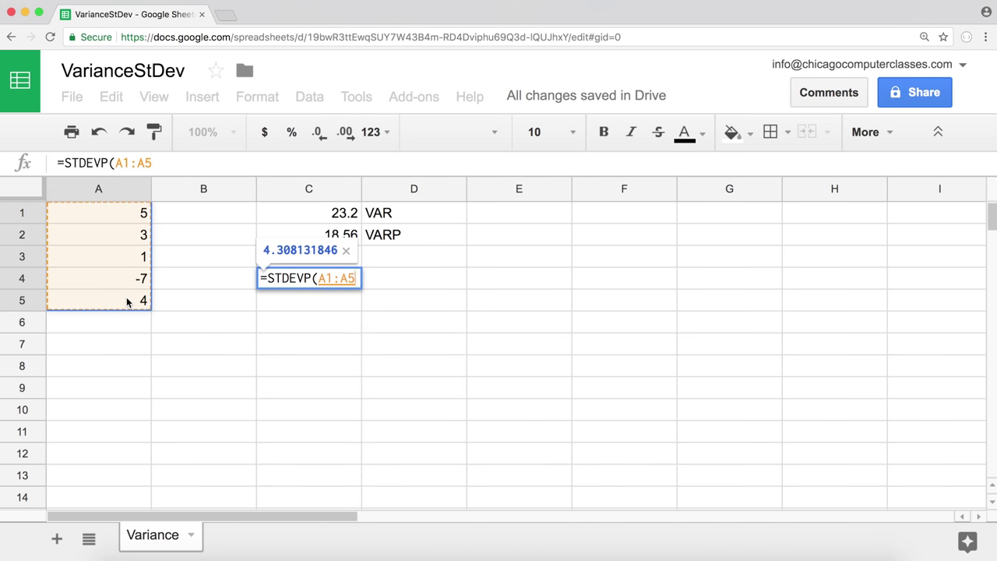
text())
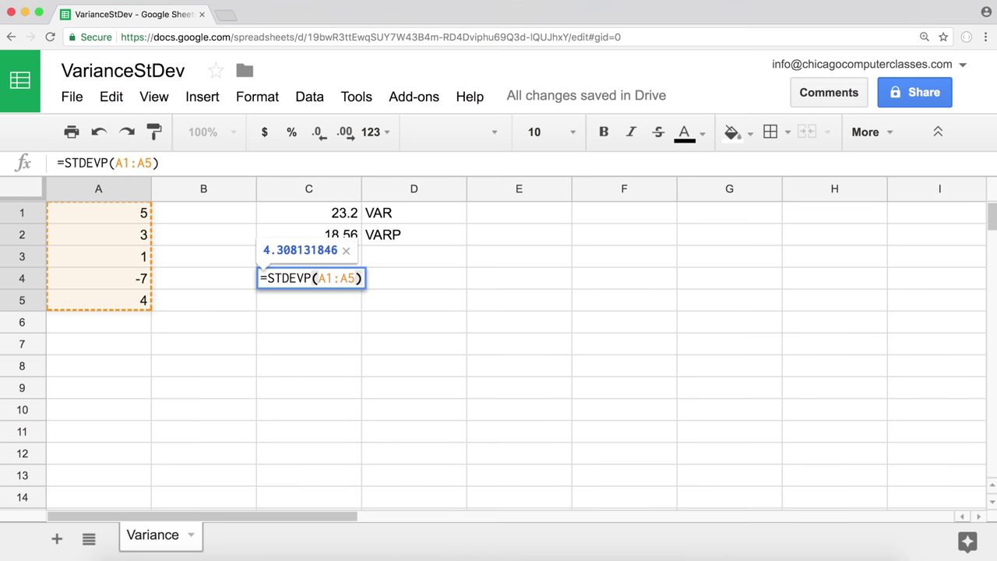
key(Return)
Step: Label the two standard deviation results by entering STDEV in D3 and STDEVP in D4
key(Up)
key(Up)
key(Right)
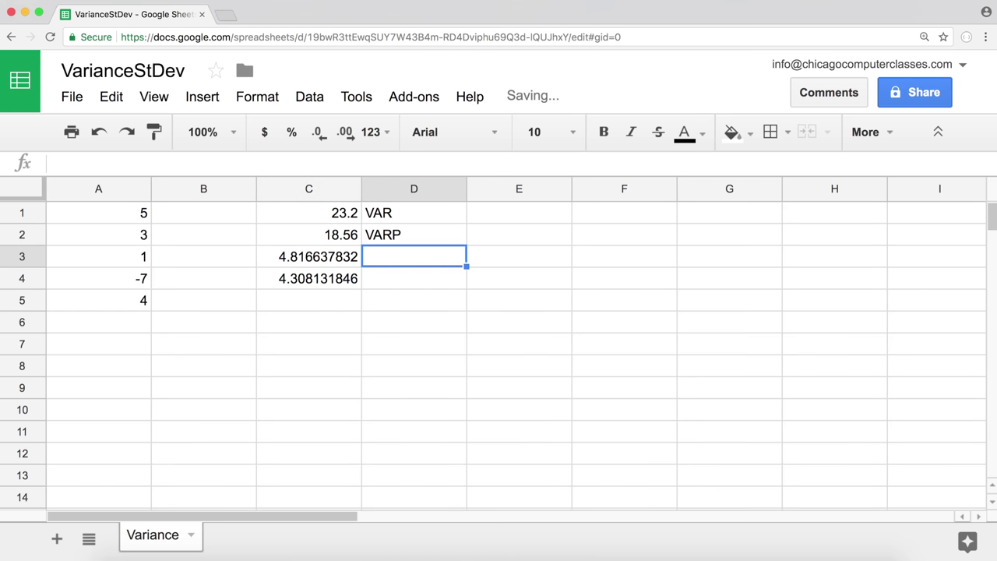
text(STDEV)
key(Return)
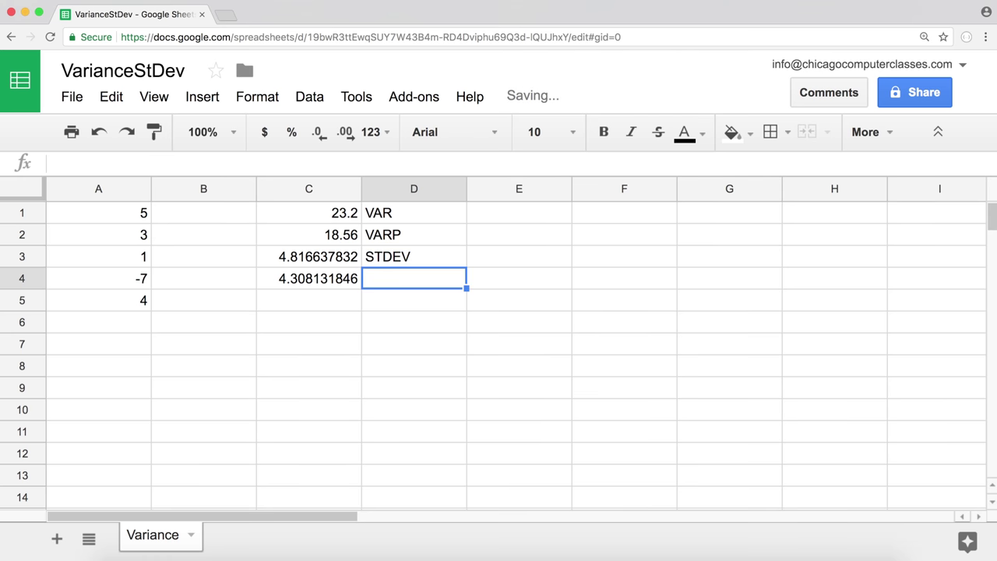
text(STDEV)
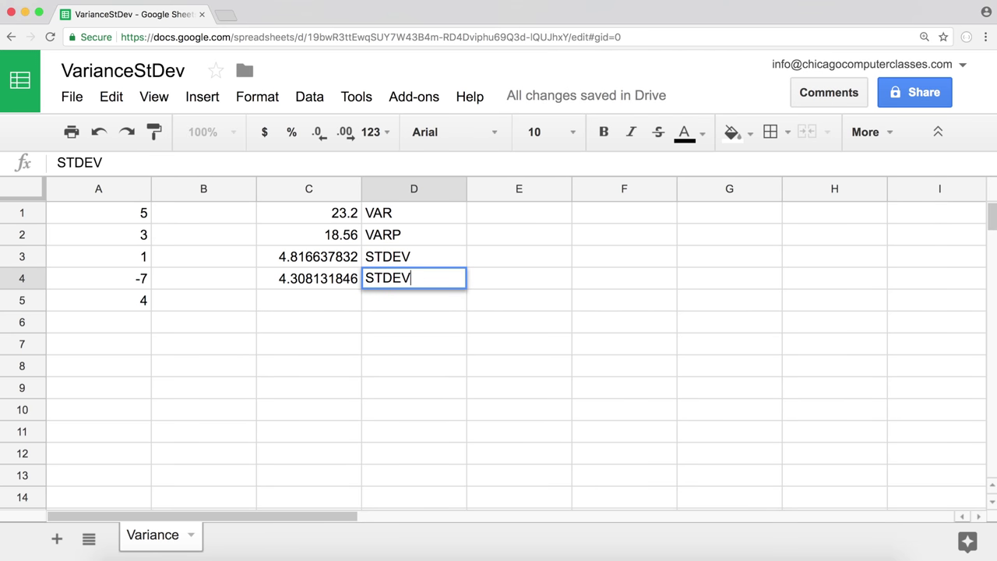
text(P)
key(Return)
Step: Review the variance and standard deviation formulas in C1:C4 against their labels in column D
key(Left)
key(Up)
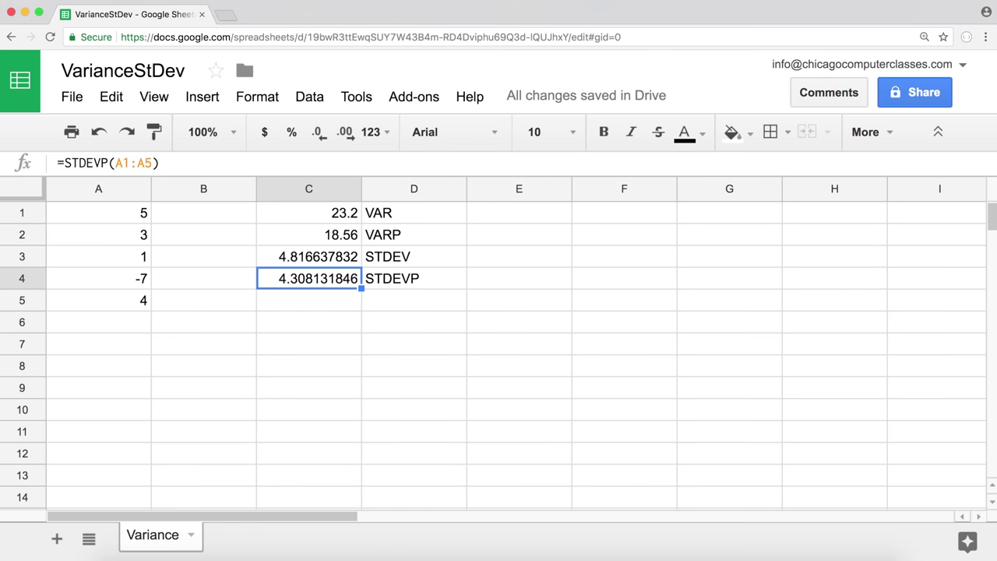
key(Up)
key(Right)
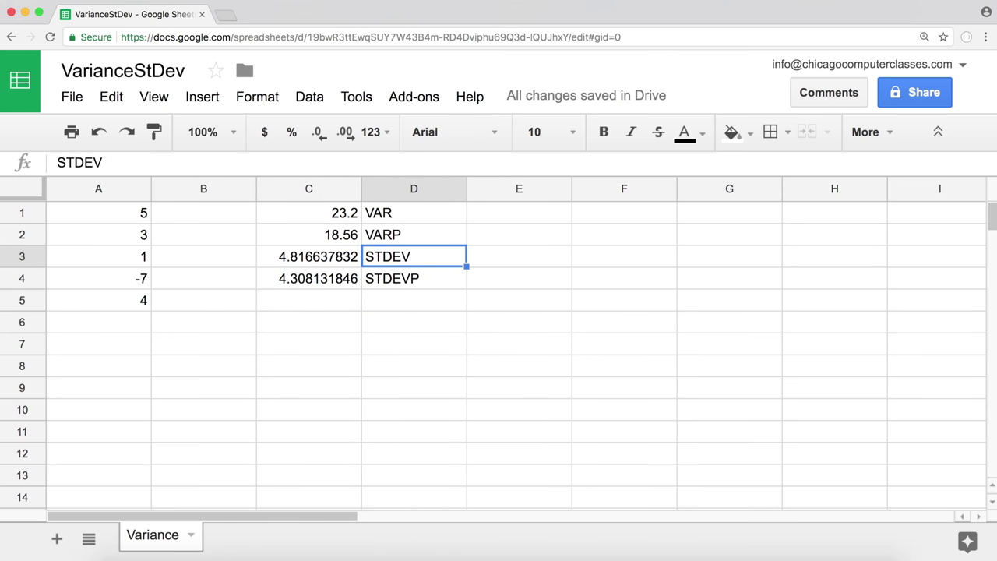
key(Down)
key(Left)
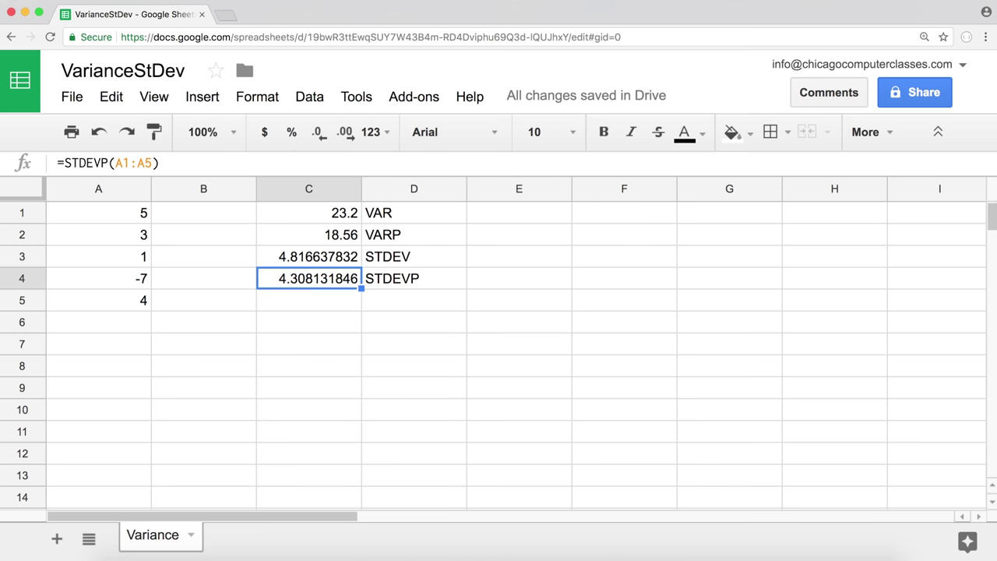
key(Up)
key(Up)
key(Up)
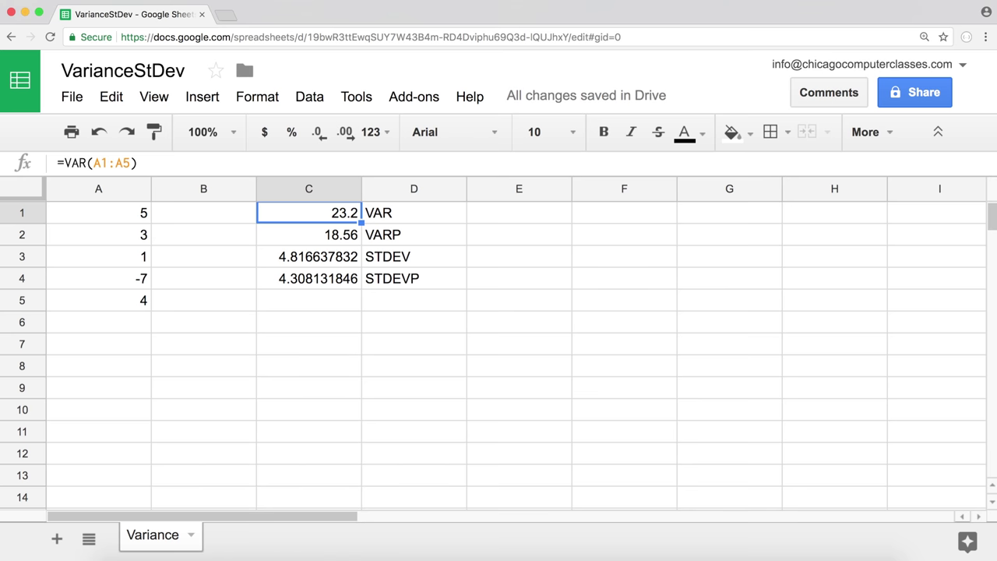
Step: Insert a blank column before the variance and standard deviation results in column C
right_click(343, 204)
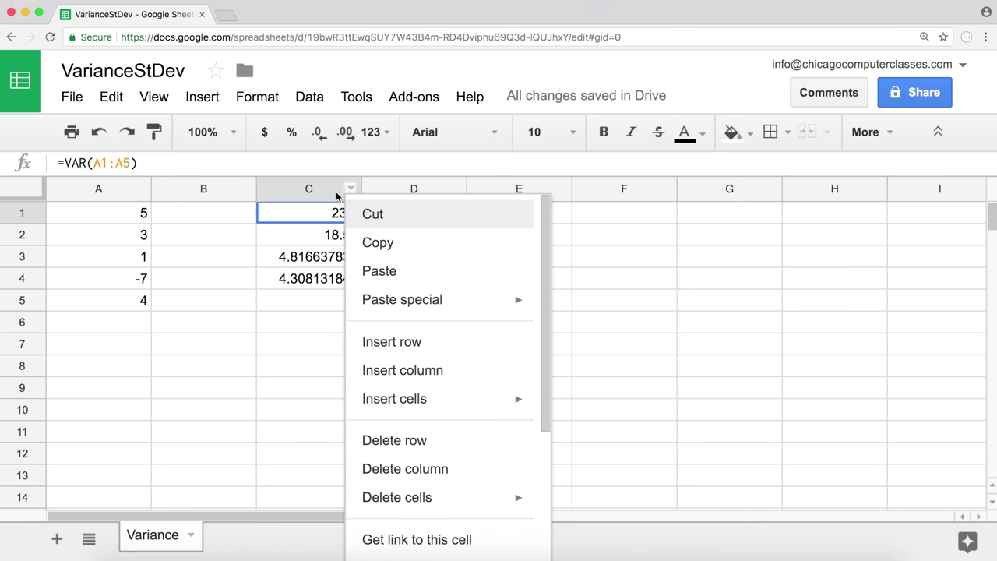
right_click(315, 188)
click(433, 346)
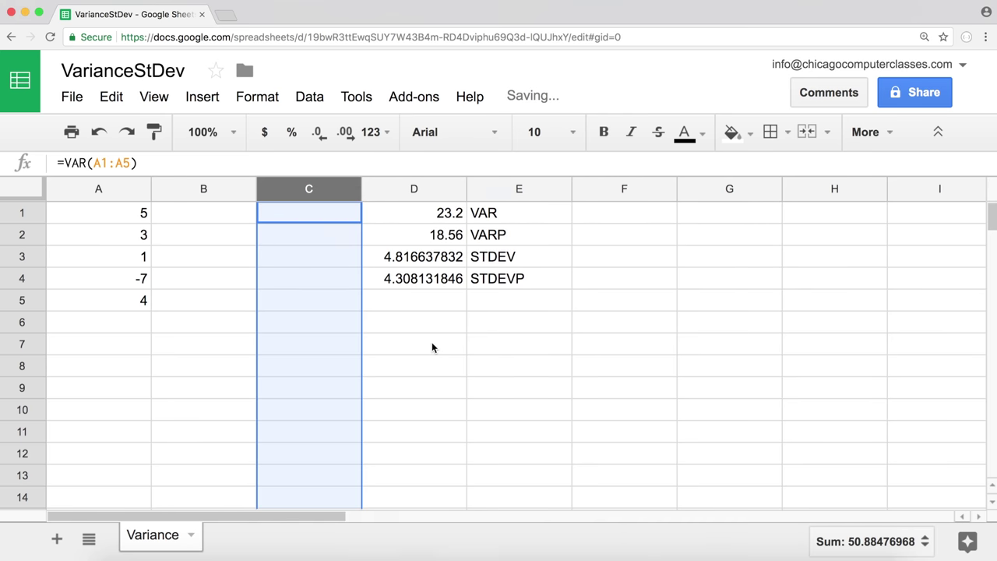
Step: Calculate the average of A1:A5 in cell B1 with the AVERAGE function
click(213, 208)
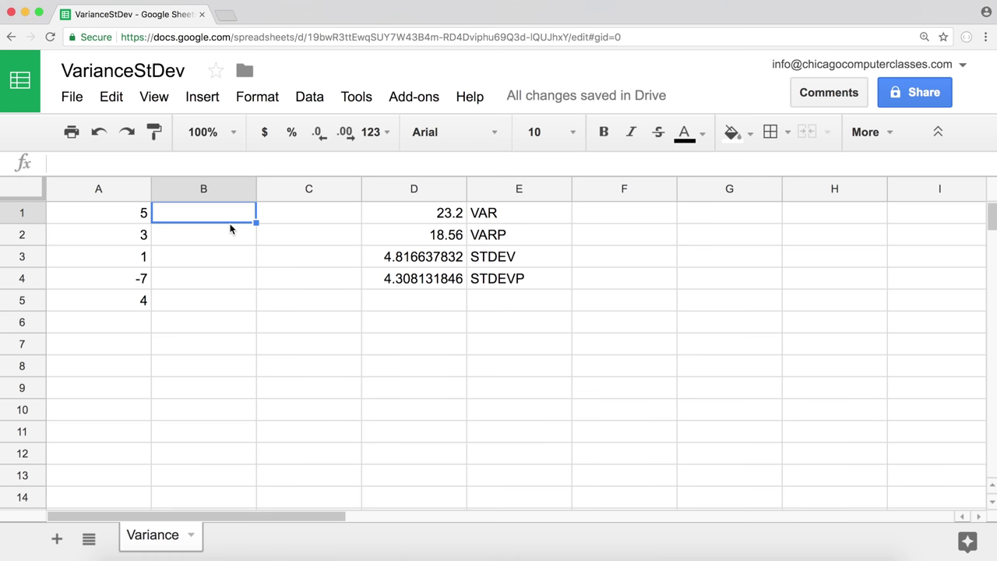
text(=ave)
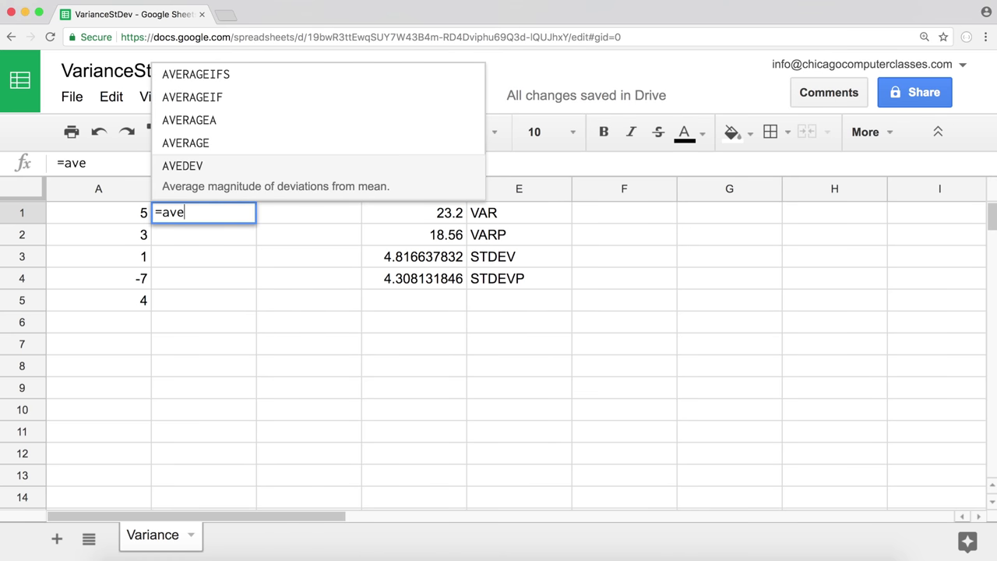
key(Up)
key(Tab)
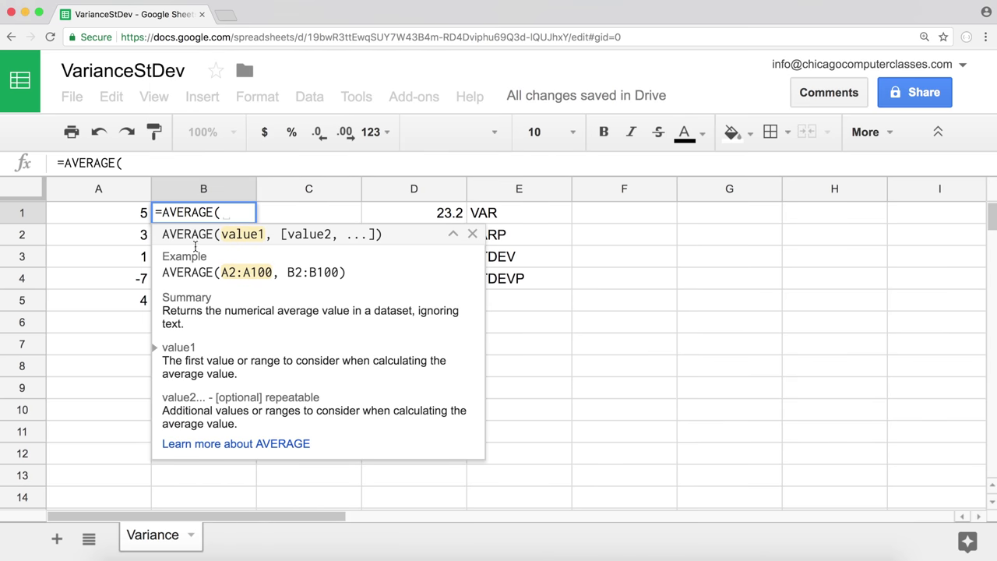
drag(121, 213, 123, 308)
text())
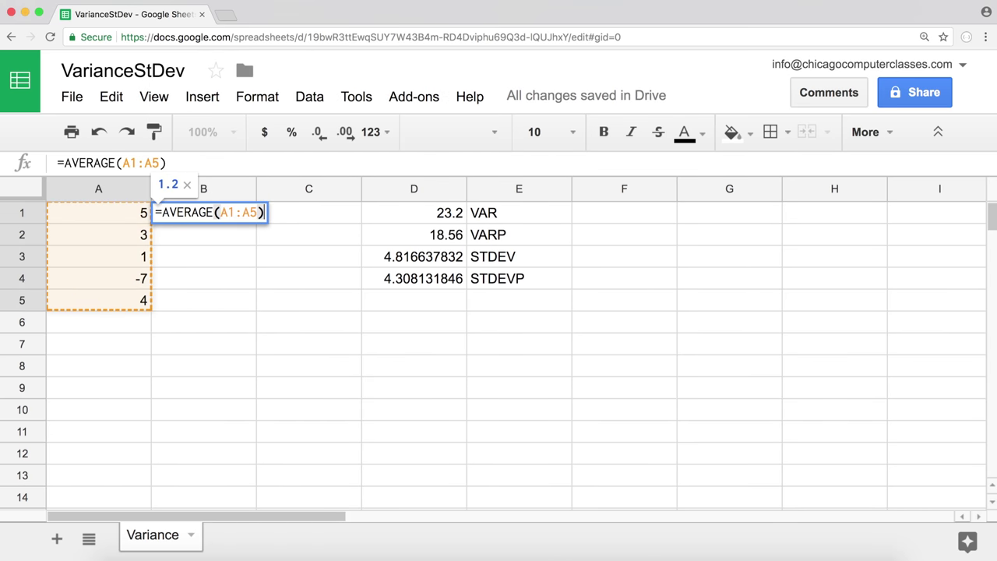
key(Return)
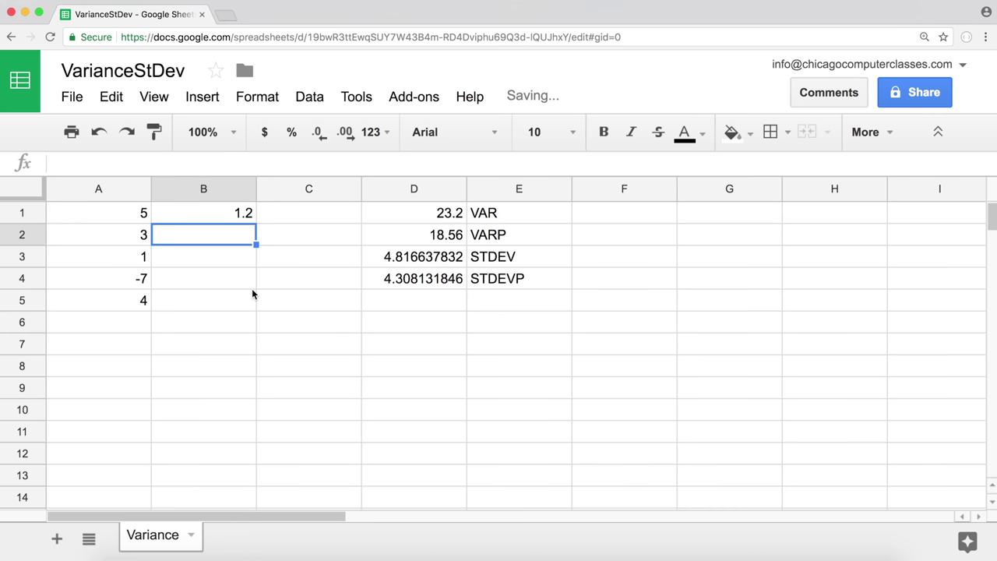
Step: Make the range in B1's AVERAGE formula absolute as $A$1:$A$5
drag(127, 215, 162, 289)
click(213, 216)
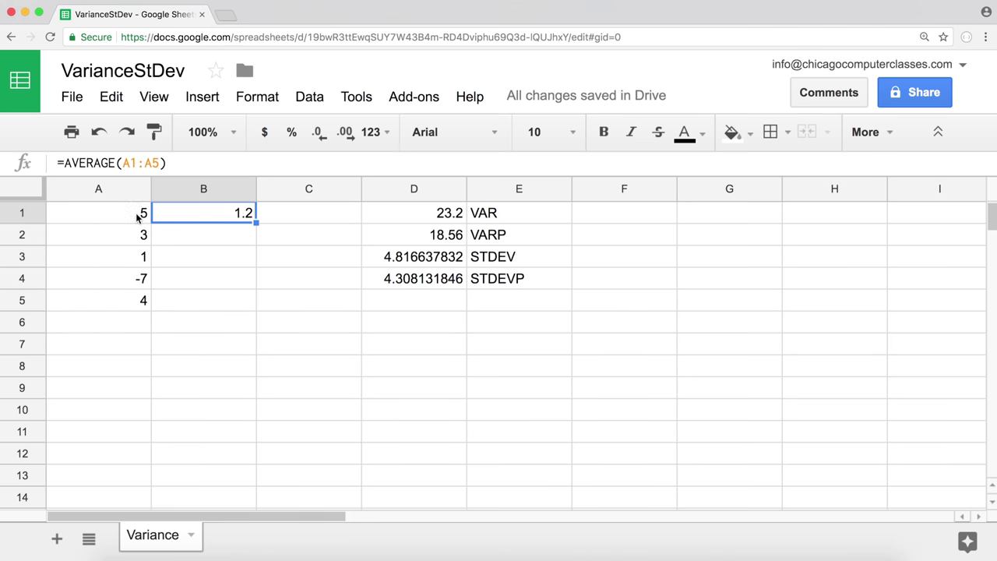
double_click(237, 211)
drag(221, 212, 257, 215)
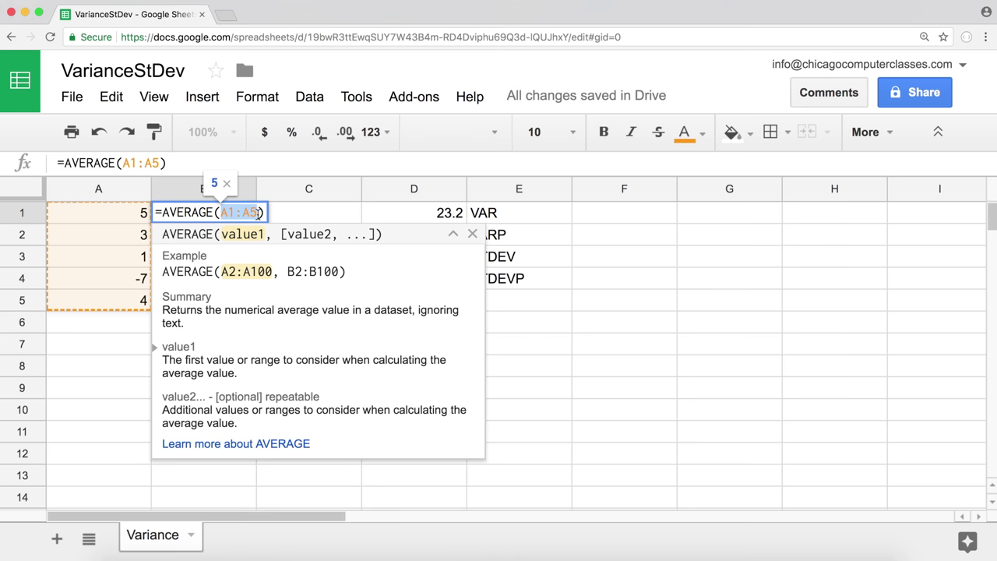
key(F4)
key(Return)
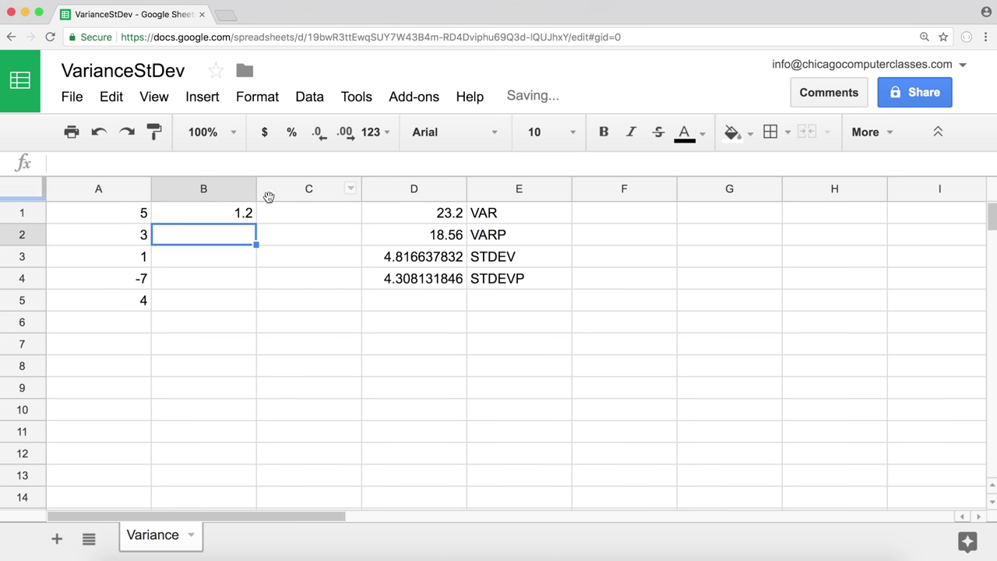
Step: Fill the AVERAGE formula from B1 down through B5
click(245, 216)
drag(256, 223, 258, 303)
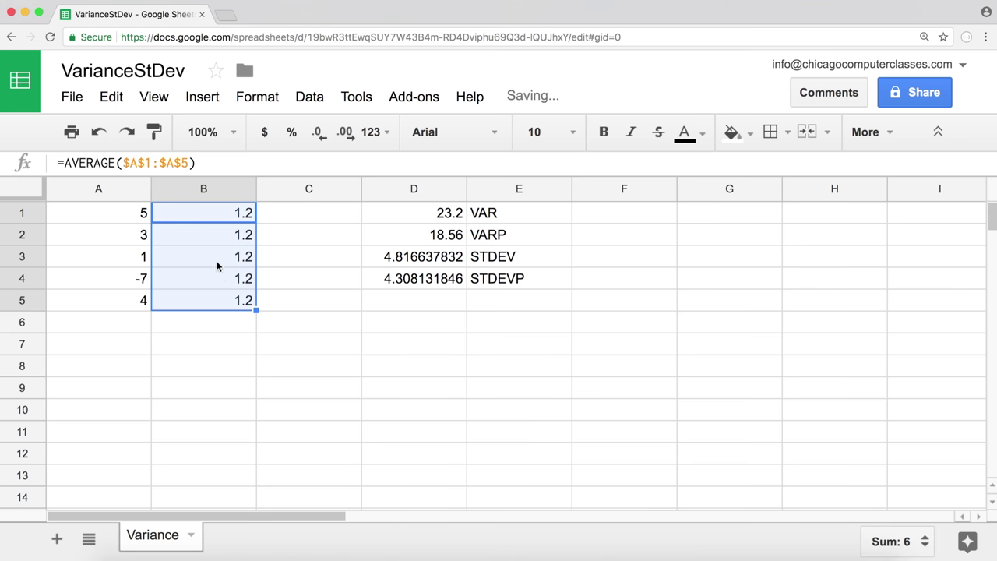
click(250, 237)
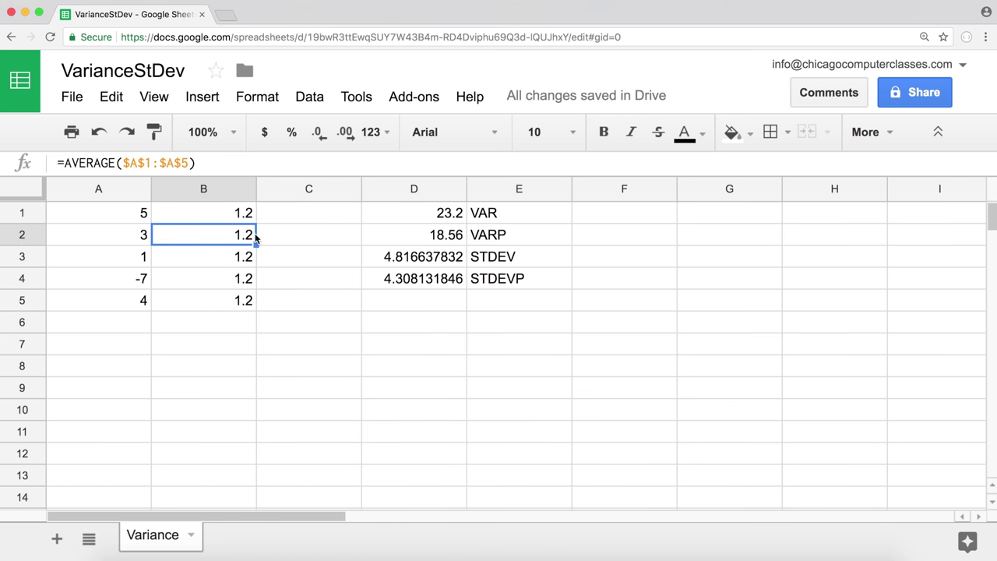
Step: Insert two more blank columns before column C, between the averages and the variance results
right_click(327, 189)
click(430, 337)
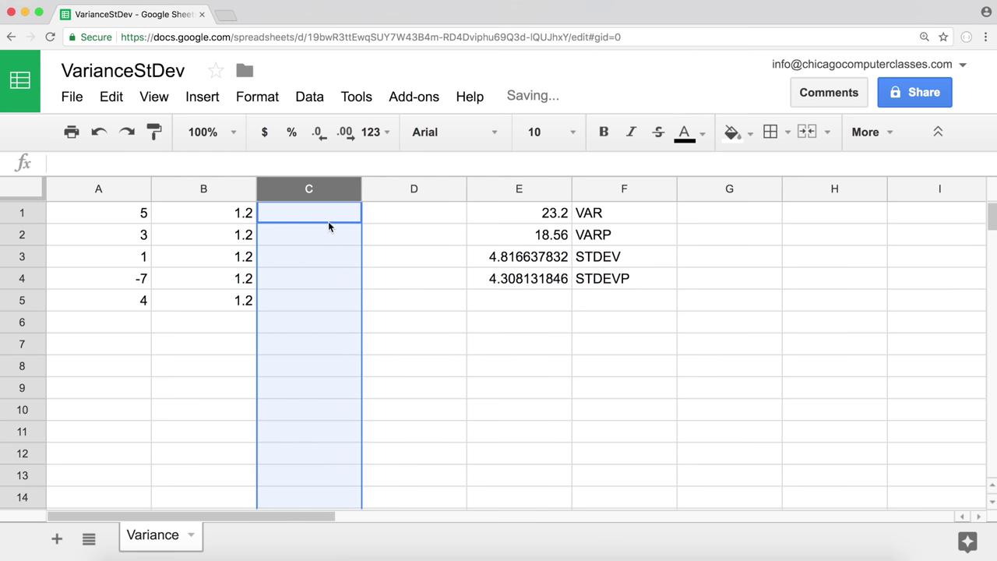
right_click(327, 190)
click(397, 336)
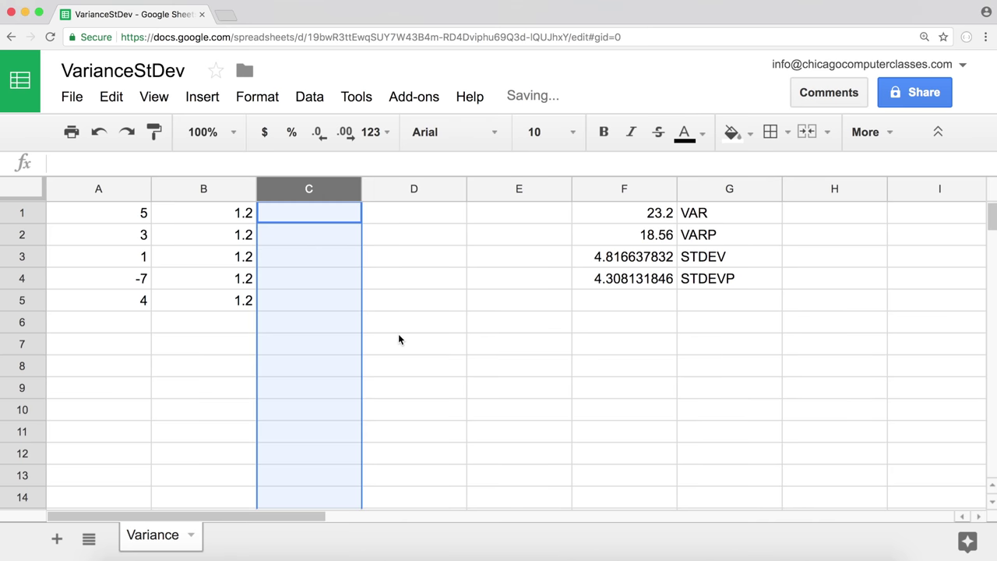
click(337, 264)
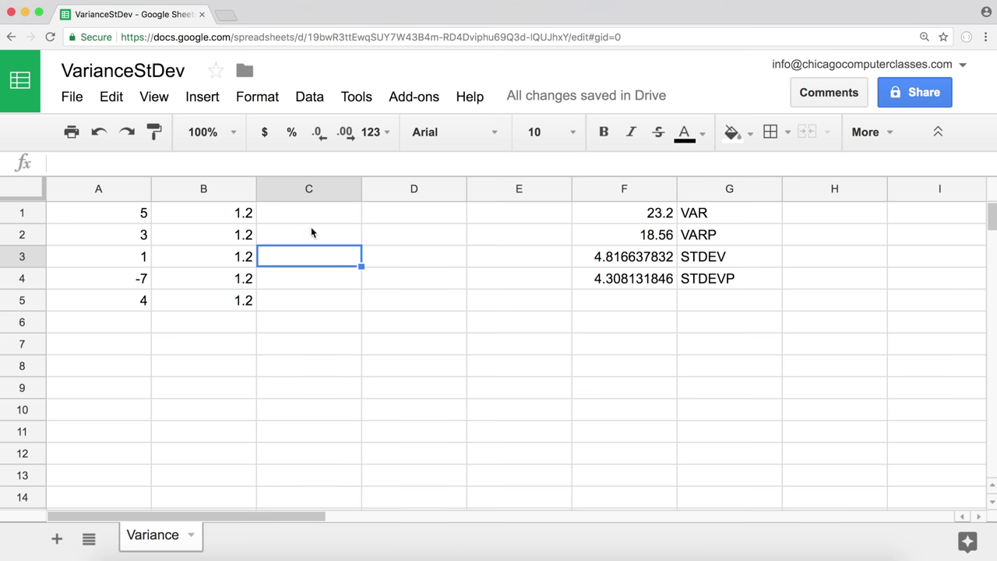
Step: Calculate the squared deviation from the mean in C1 with =(A1-B1)^2 and fill the formula down through C5
click(140, 216)
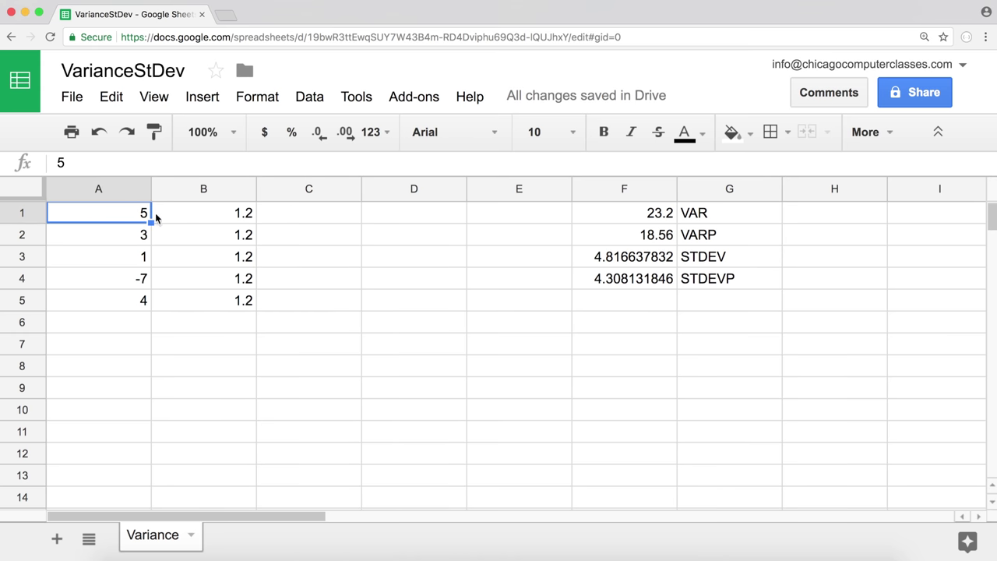
click(197, 217)
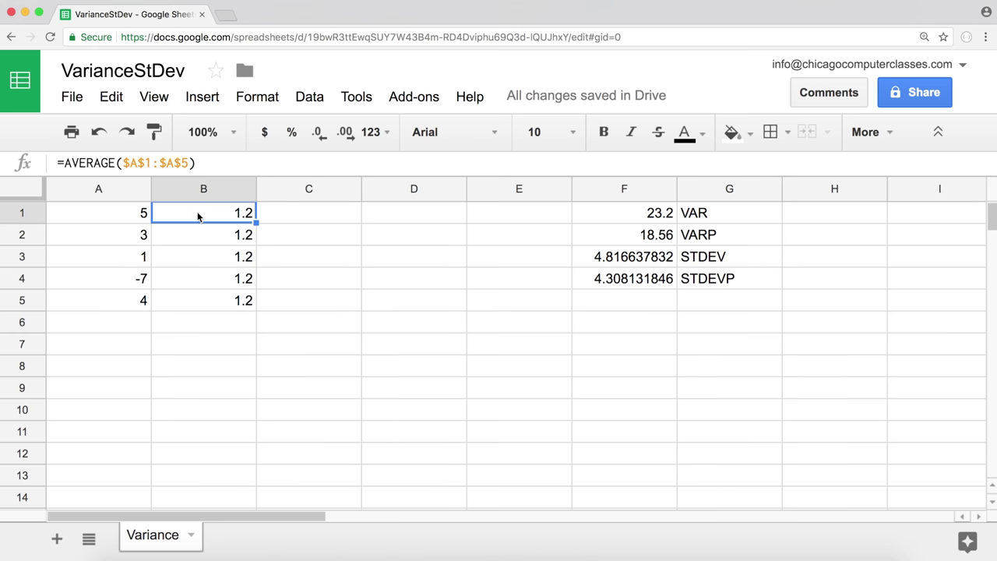
click(308, 215)
text(=()
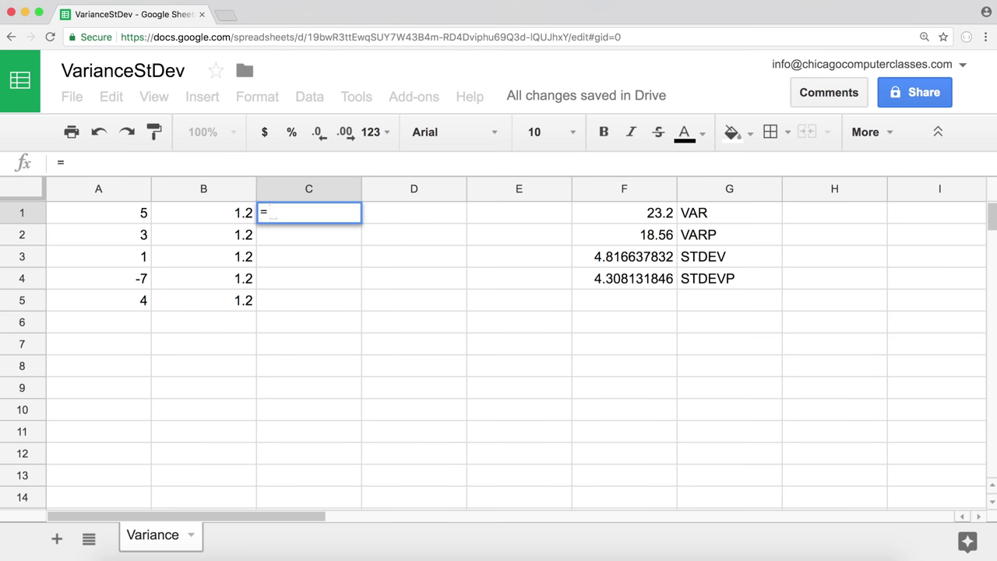
click(145, 218)
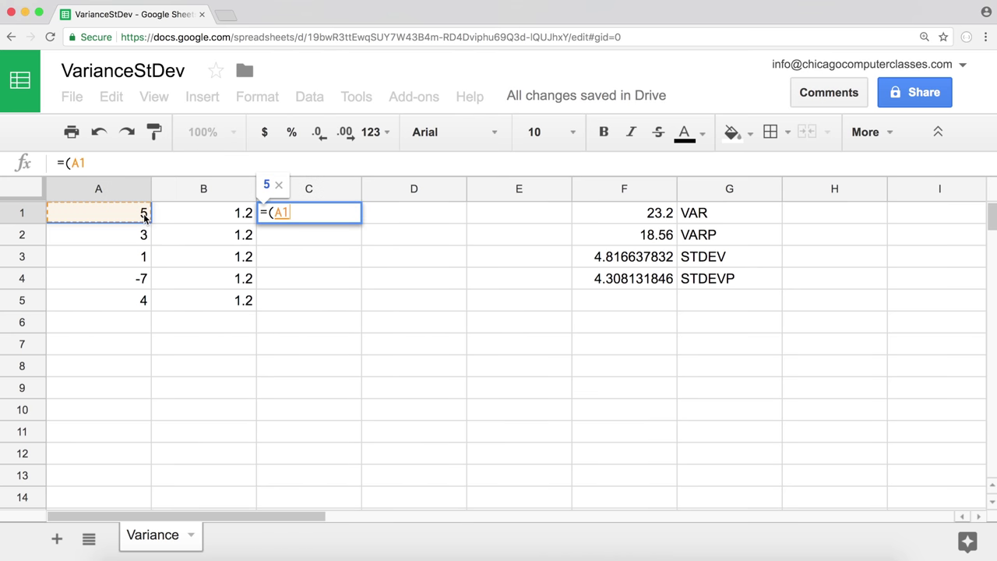
text(-)
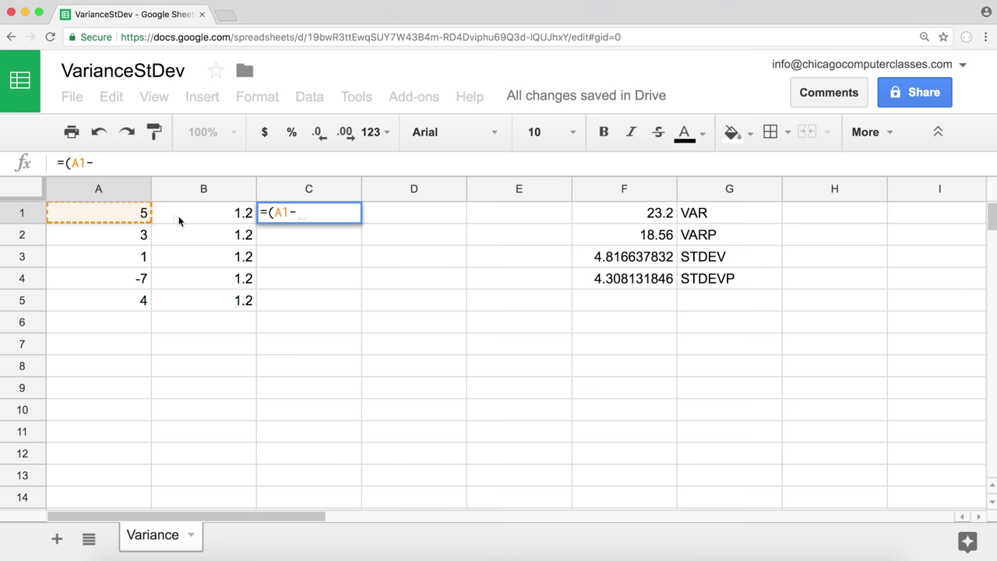
click(181, 220)
text())
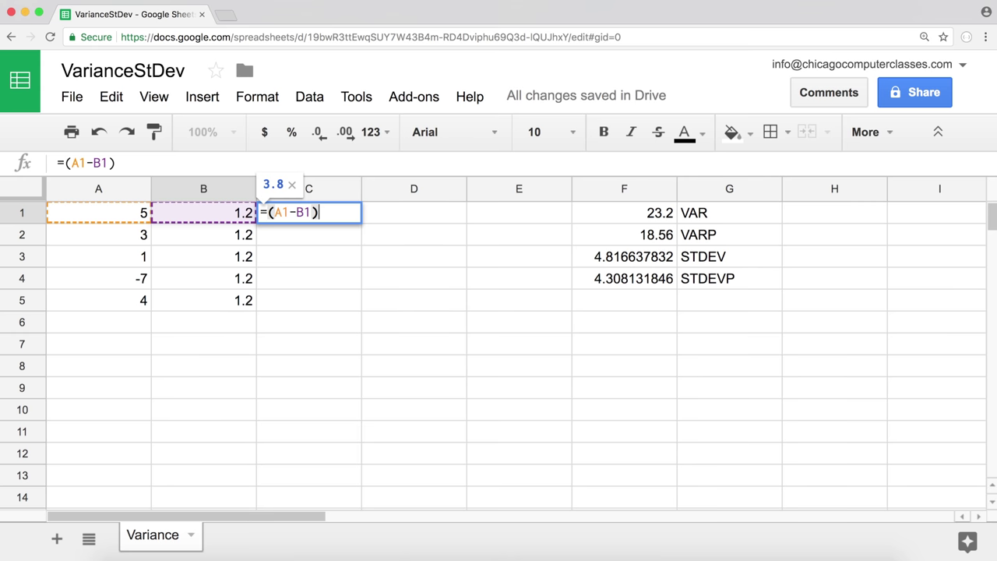
text(^)
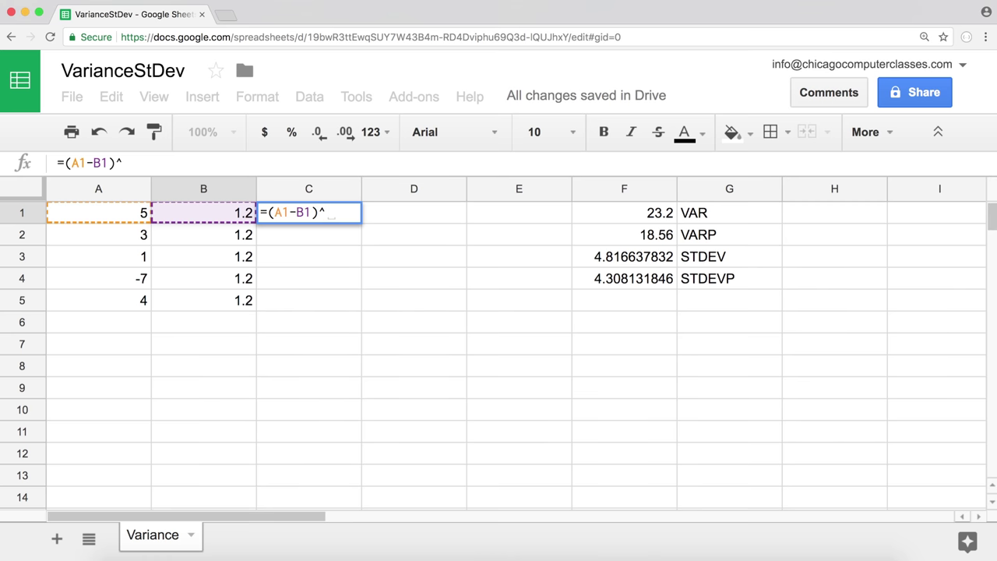
key(BackSpace)
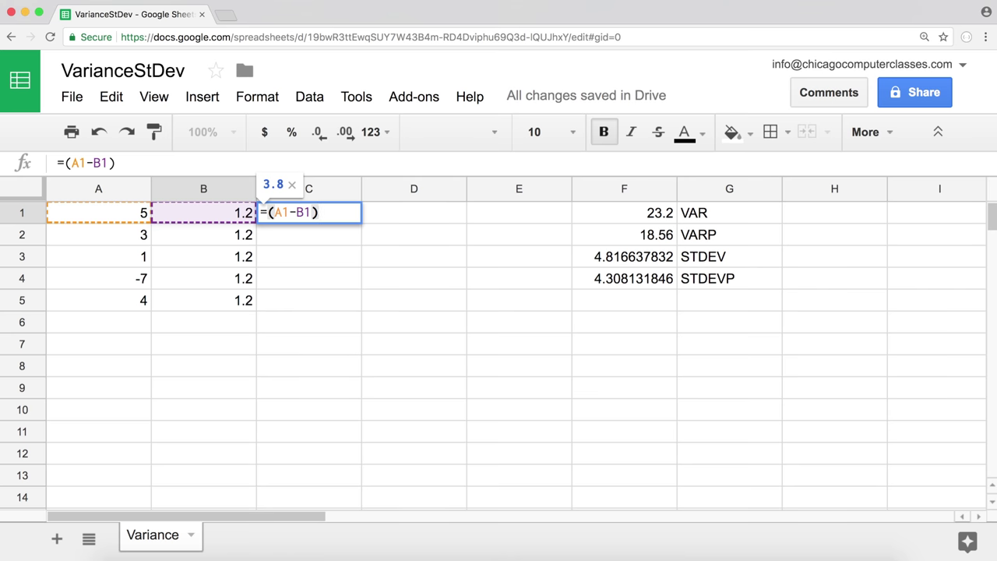
text(^2)
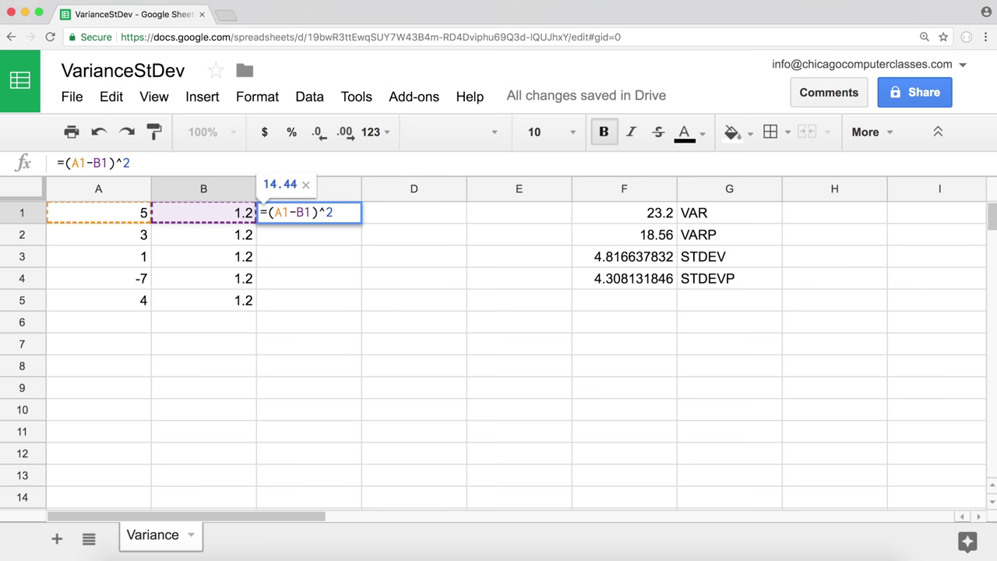
key(Return)
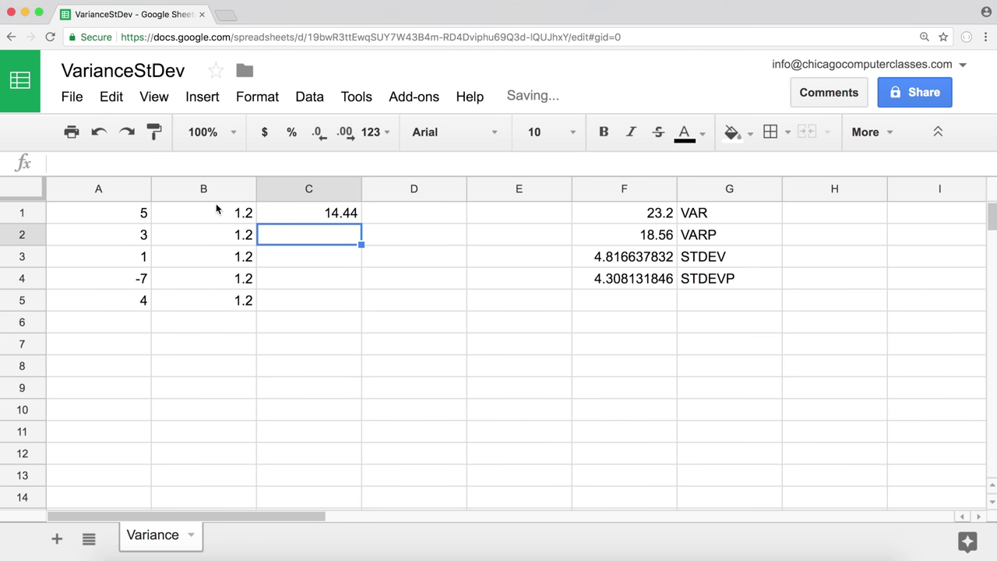
click(308, 214)
drag(361, 223, 355, 309)
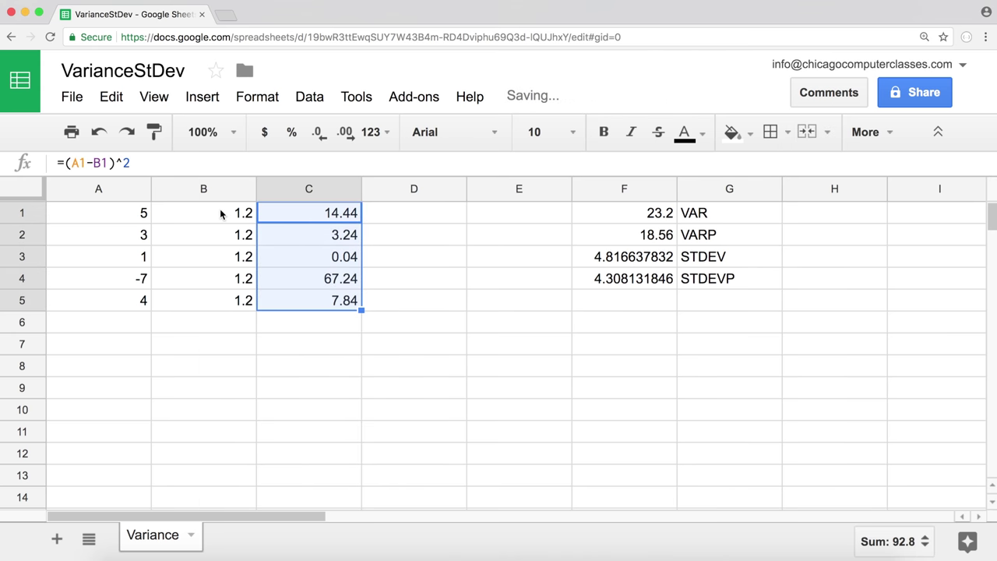
Step: Examine how the squared deviations in C1:C5 derive from the numbers in column A and the averages in column B
click(144, 216)
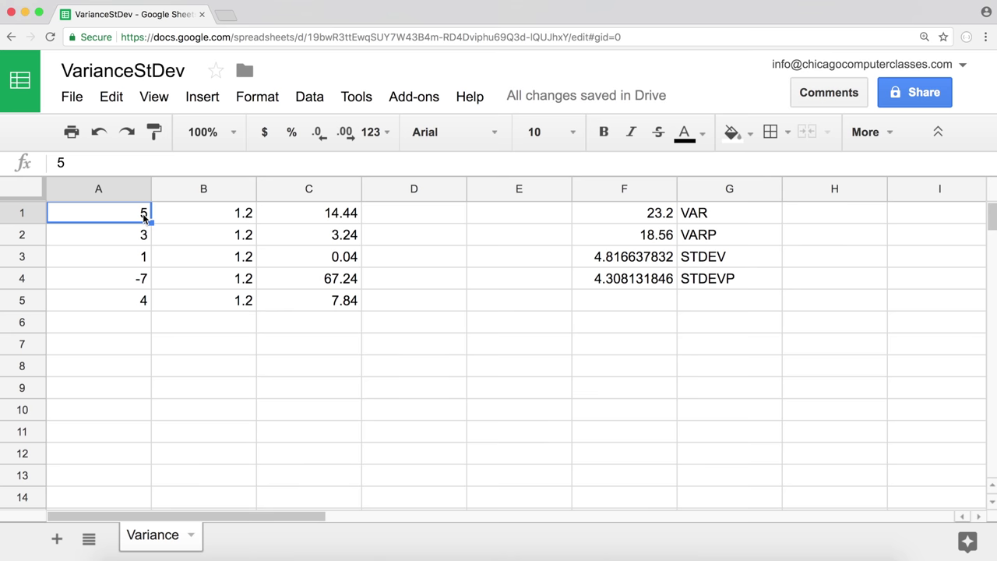
click(182, 212)
click(143, 232)
click(184, 236)
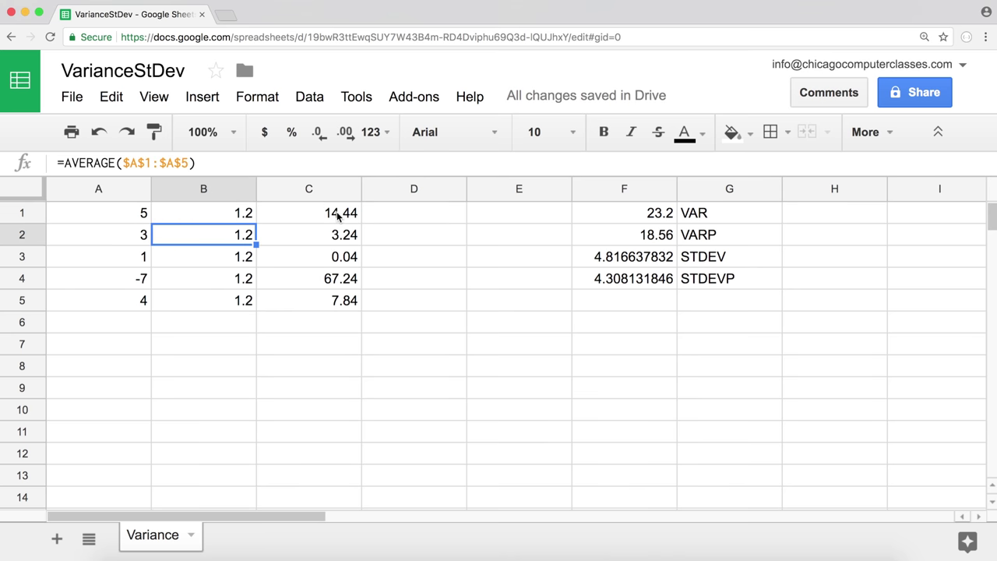
drag(338, 216, 325, 296)
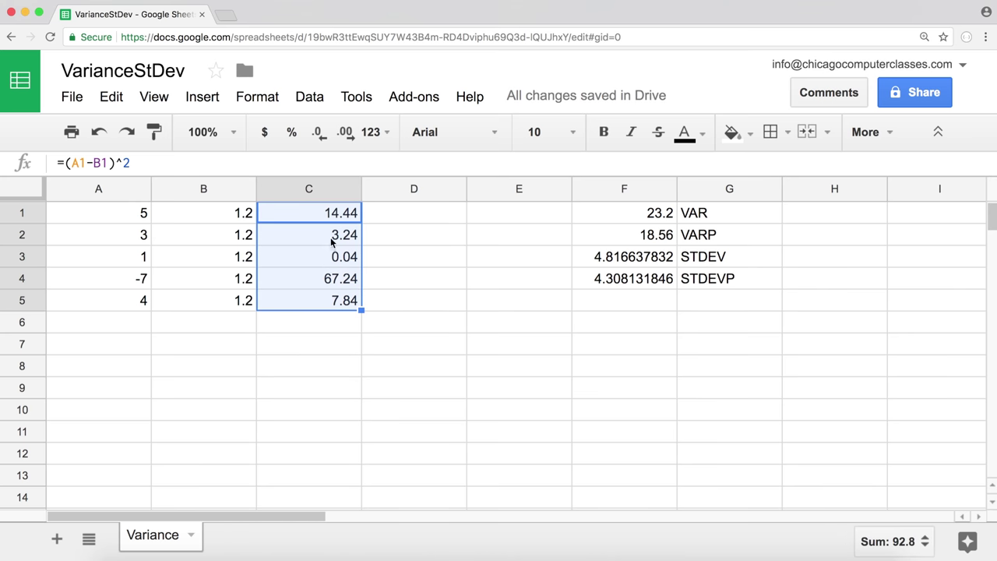
double_click(316, 213)
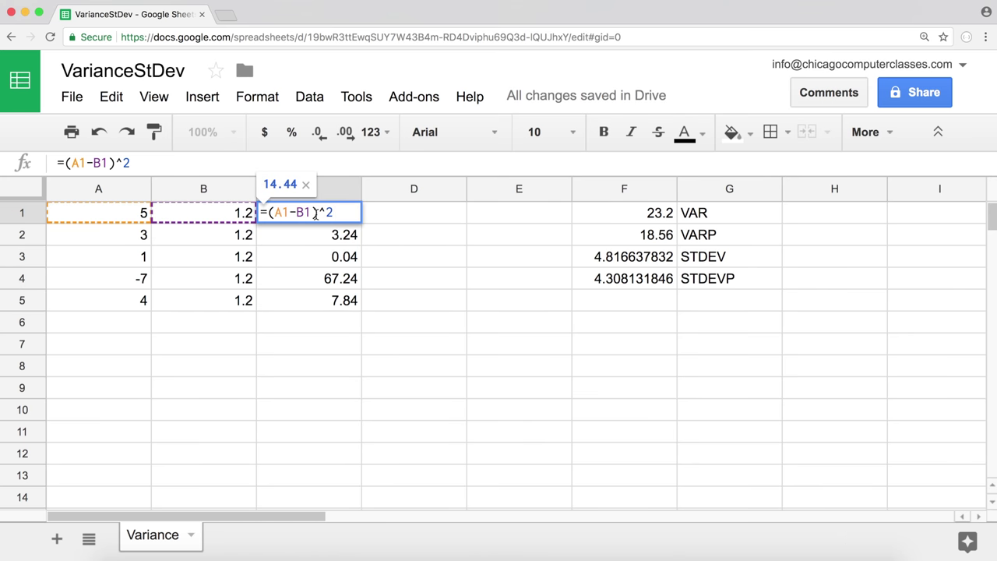
key(Return)
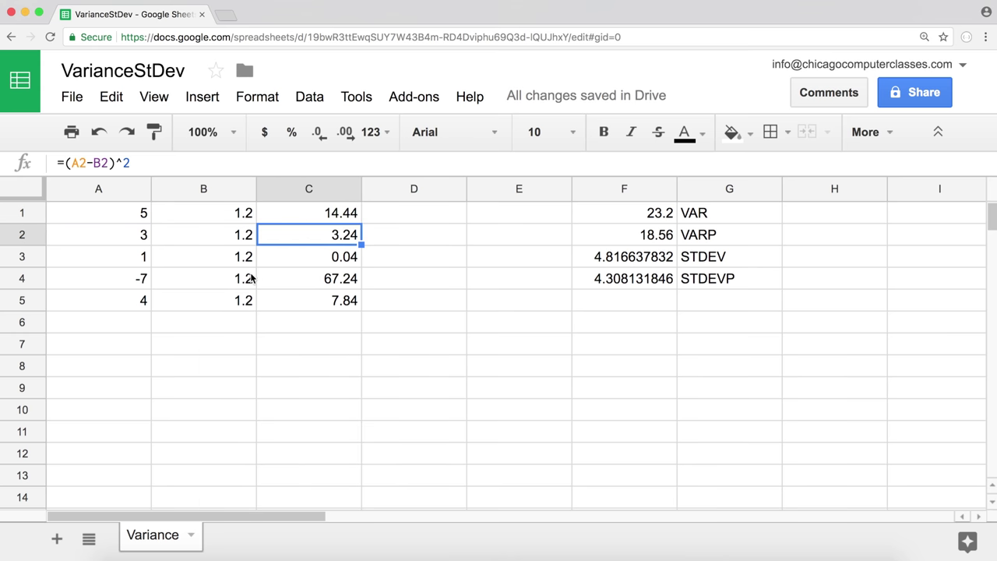
click(134, 282)
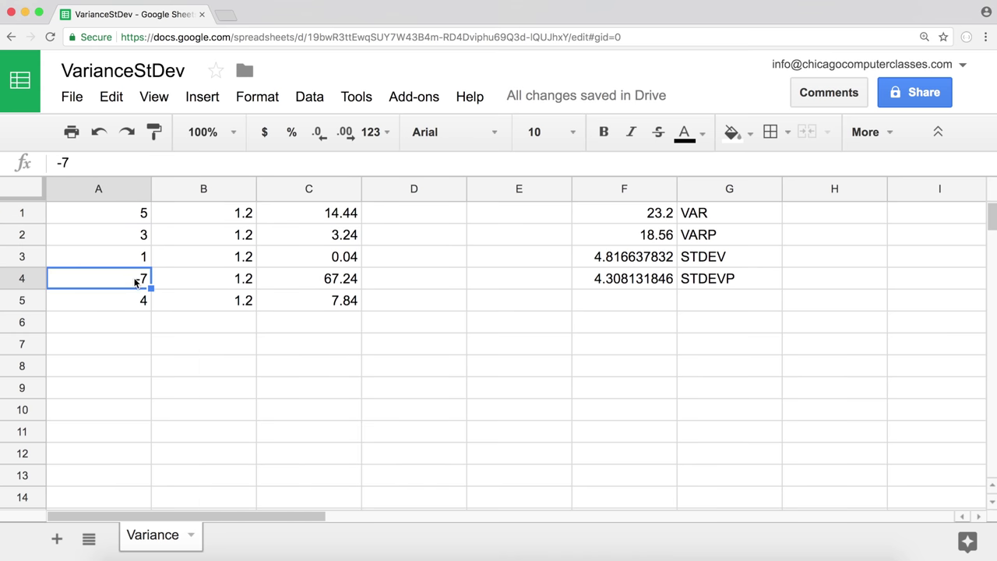
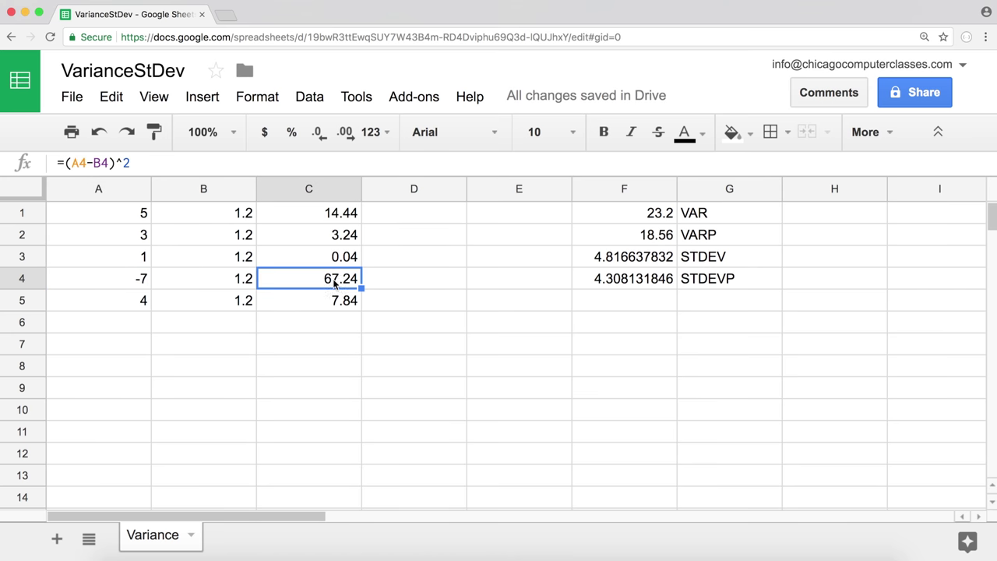
click(247, 281)
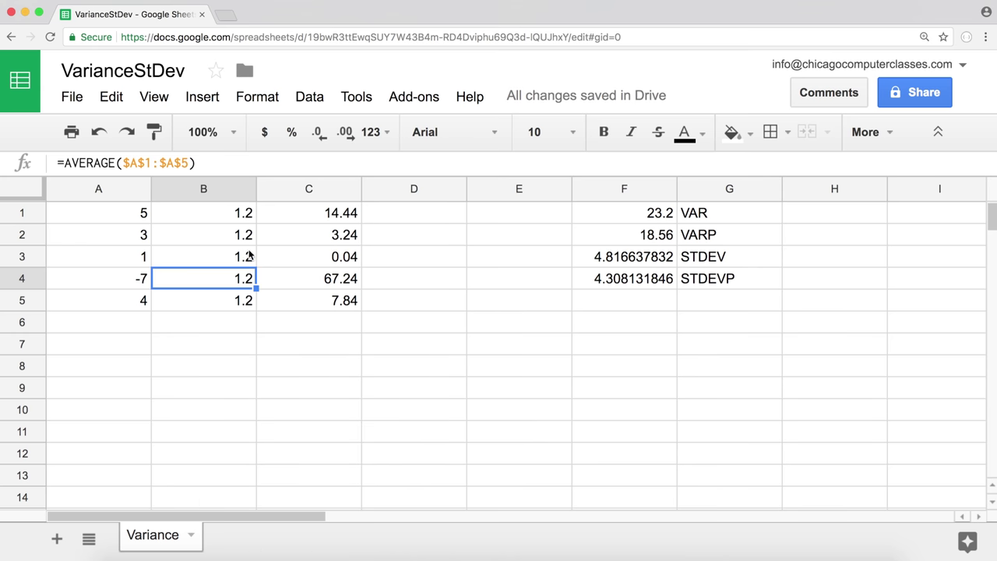
click(232, 216)
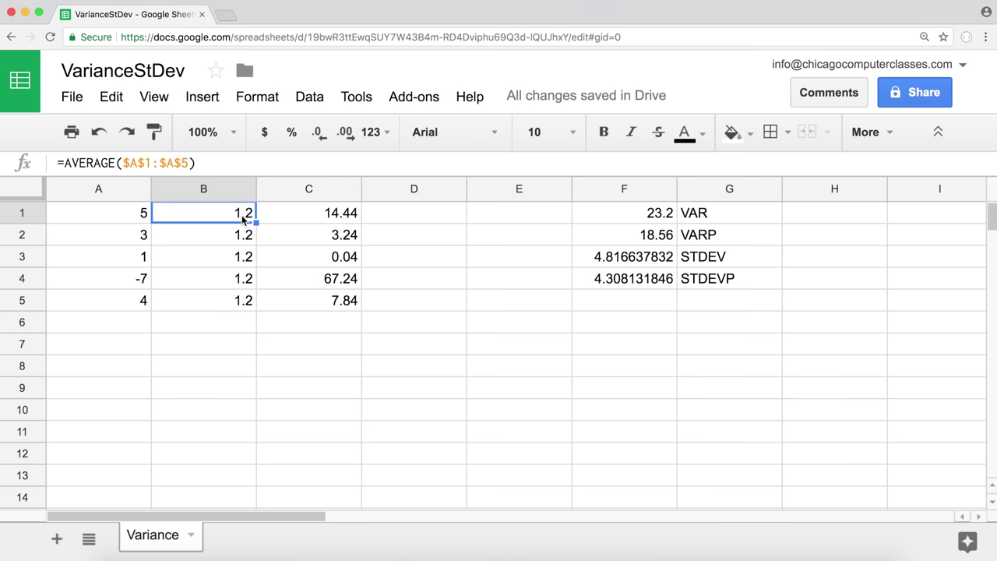
Step: Add the label SUM in B8, below the columns of averages and squared deviations
drag(312, 214, 339, 305)
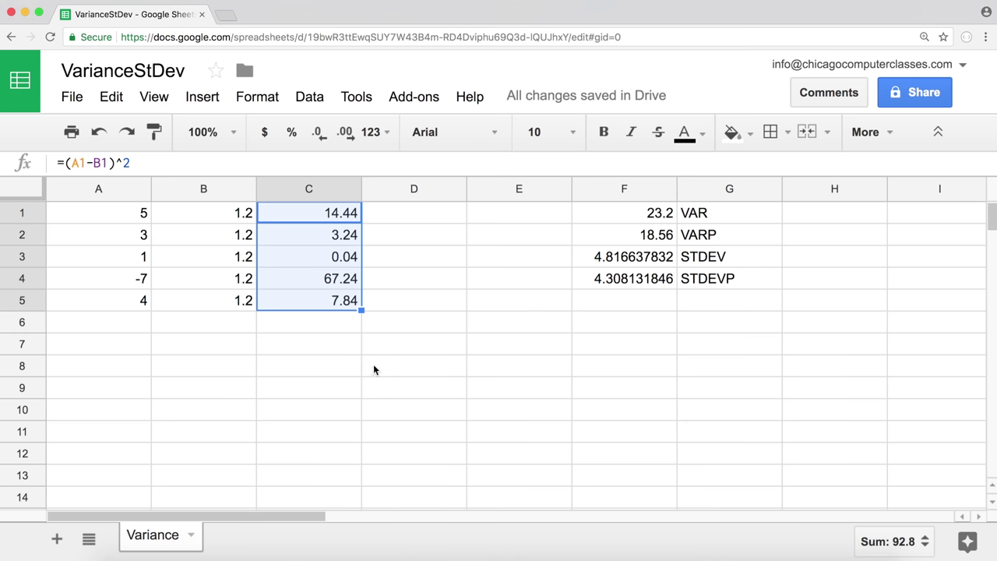
click(340, 368)
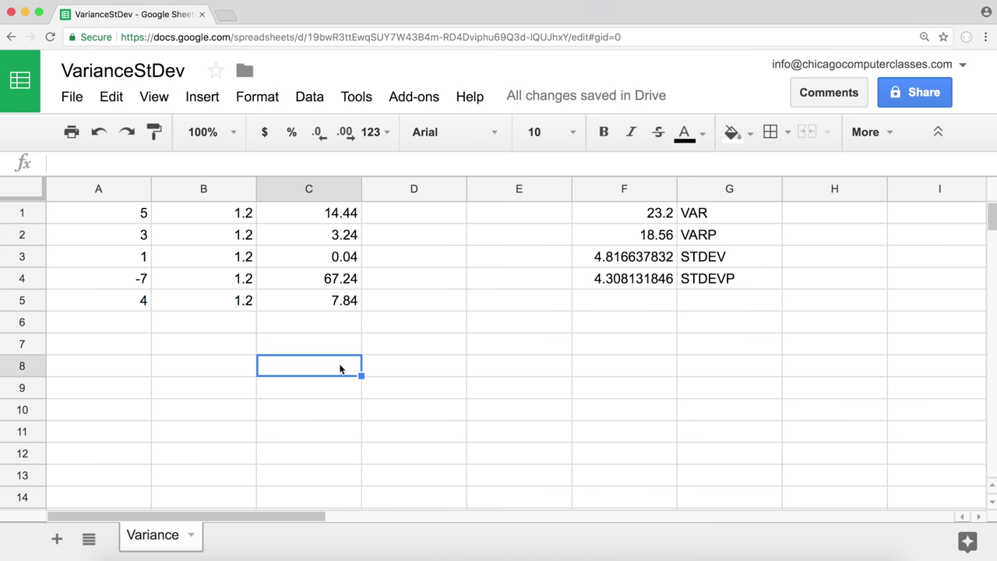
key(Left)
text(SUM)
key(Return)
Step: Total the squared deviations in C8 with =SUM(C1:C5)
key(Up)
key(Right)
text(=su)
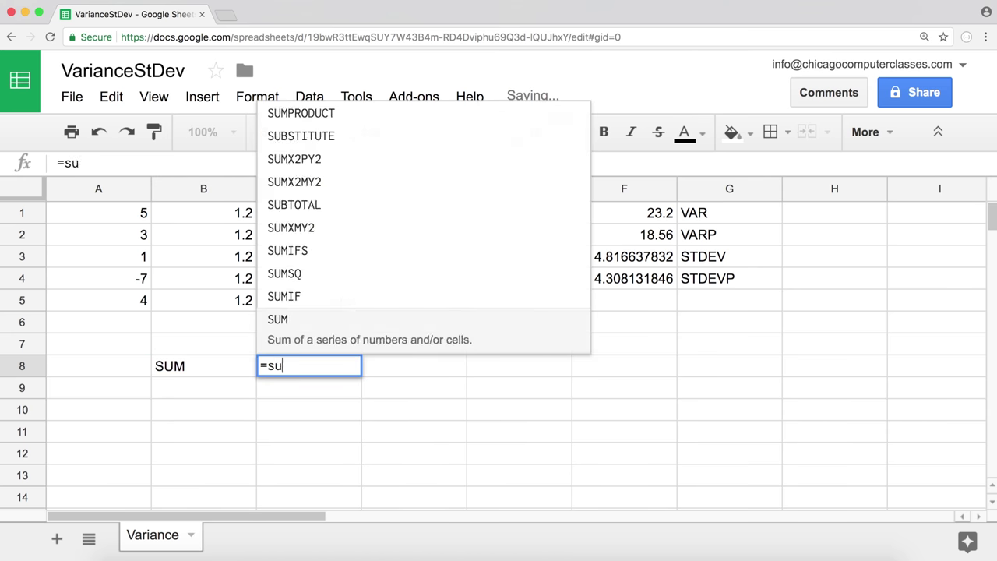
key(Tab)
click(254, 299)
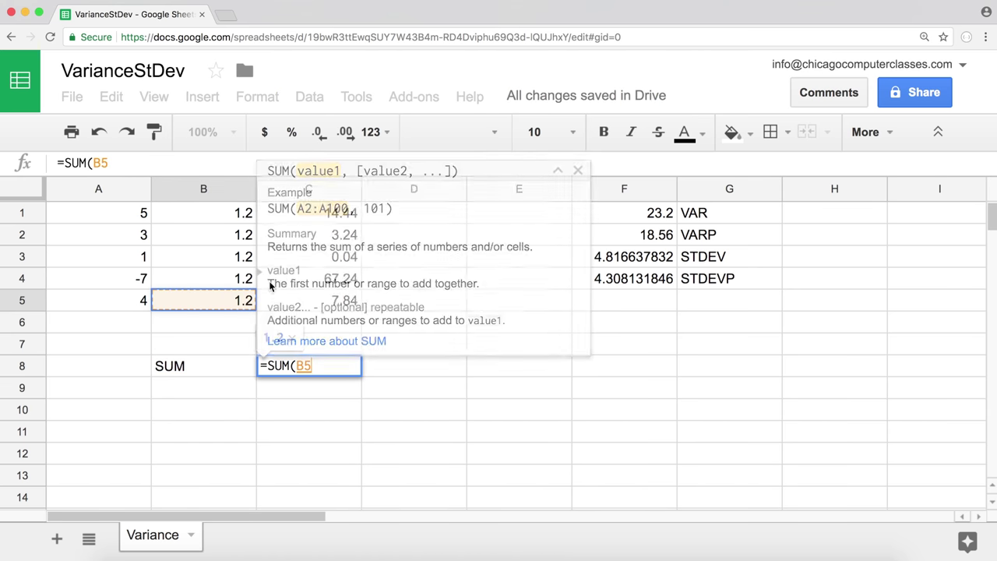
drag(311, 213, 321, 309)
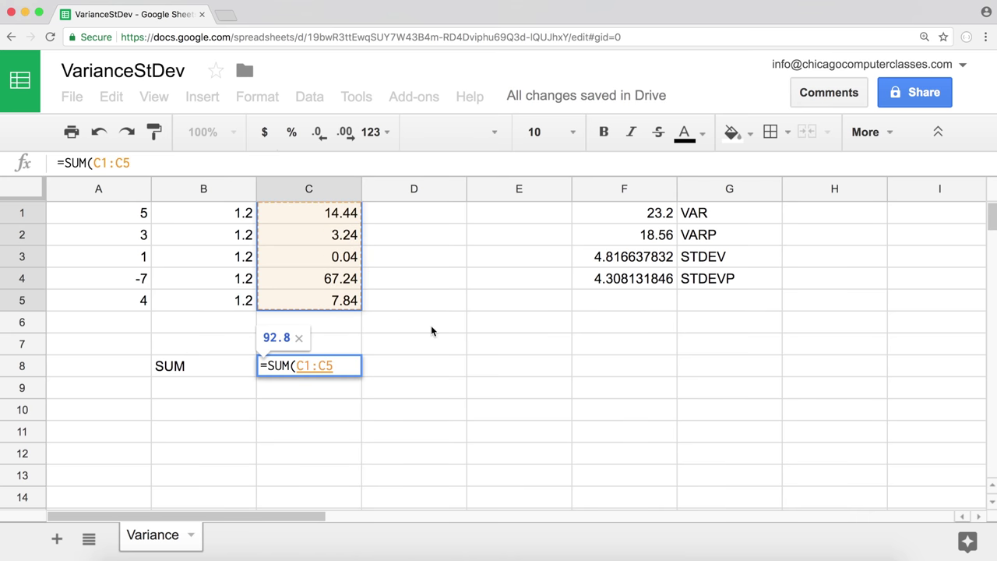
text())
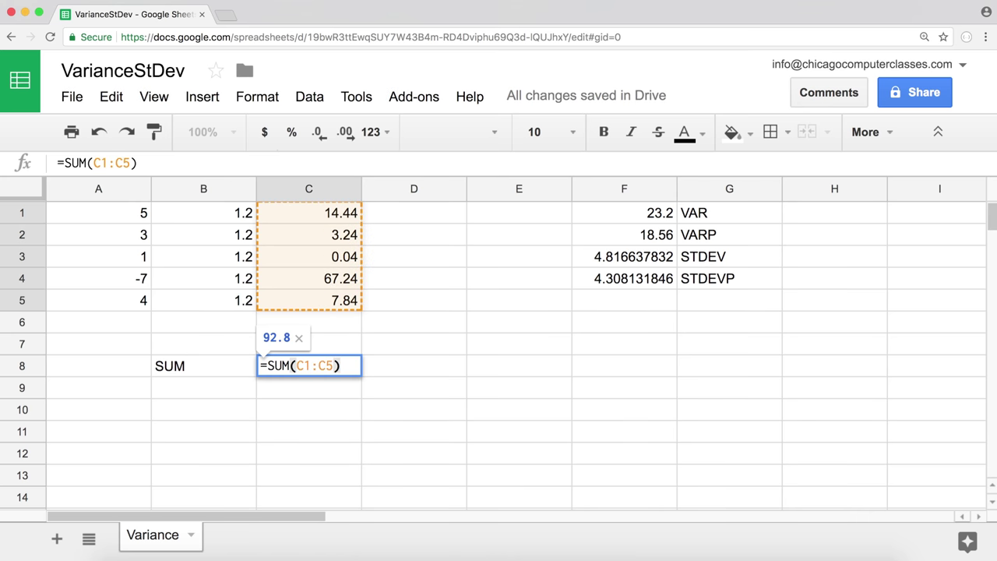
key(Return)
key(Up)
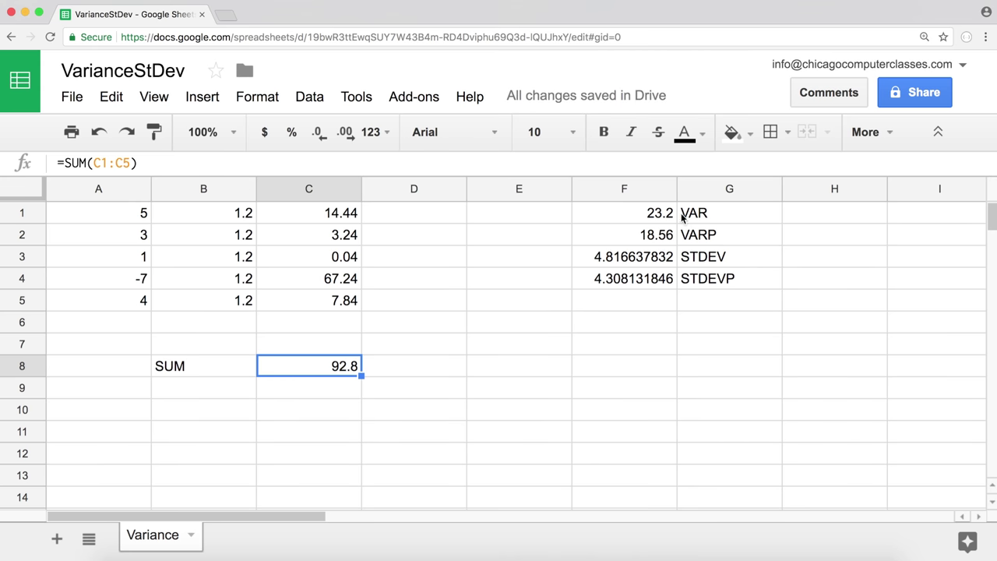
Step: Examine the VAR result in F1 against the squared deviations, their sum in C8, and the individual values in A1:A5
click(640, 216)
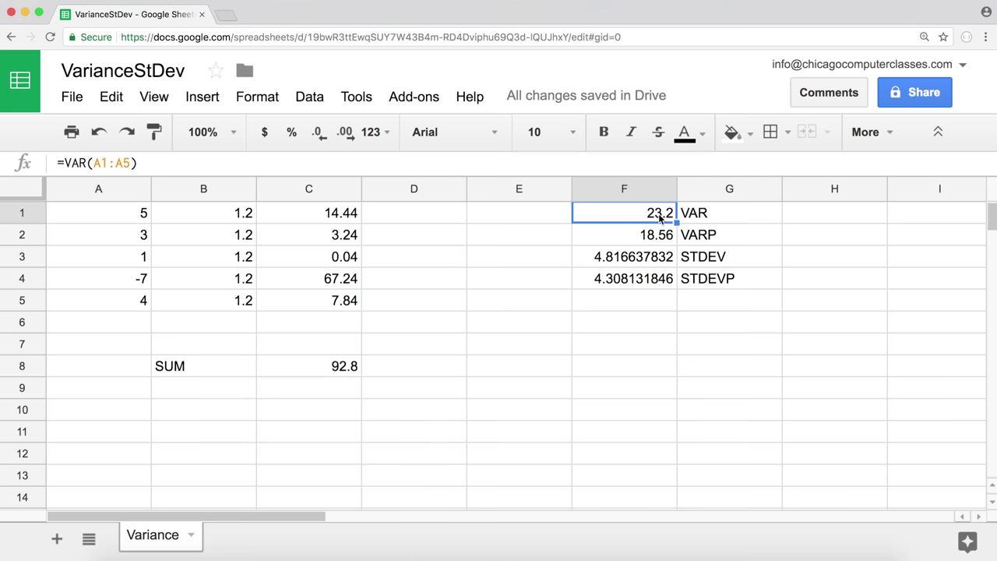
click(704, 218)
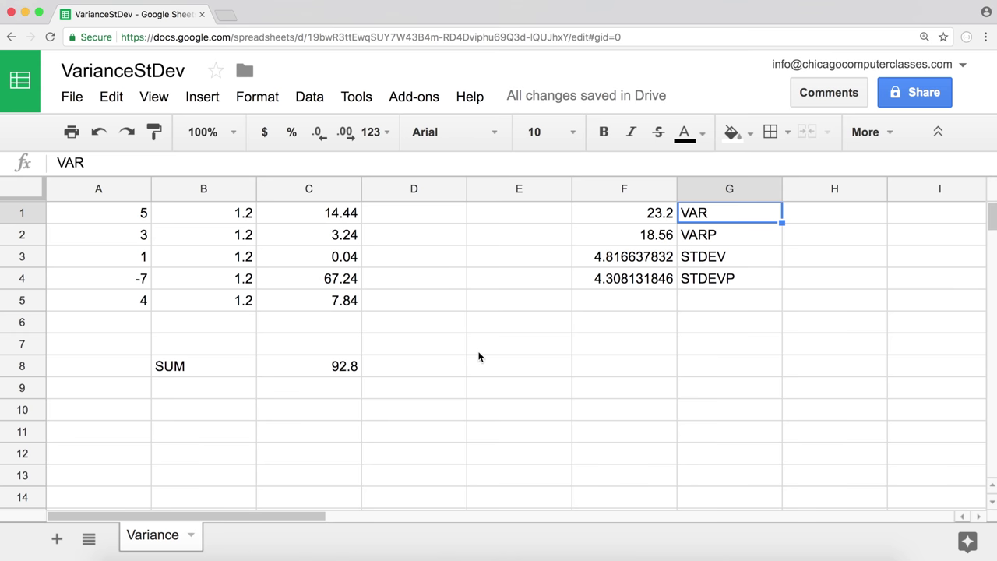
click(335, 368)
drag(343, 215, 343, 301)
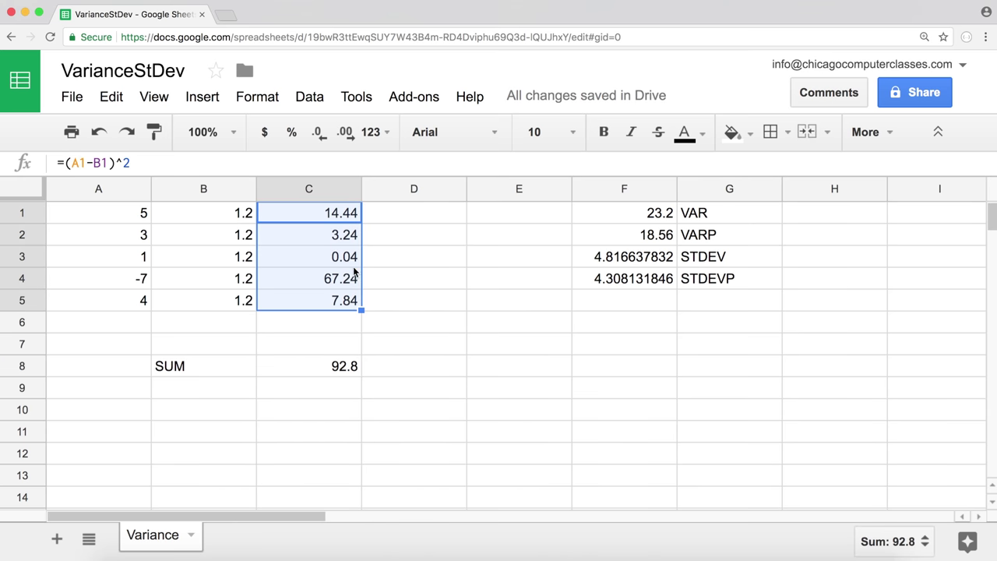
click(333, 363)
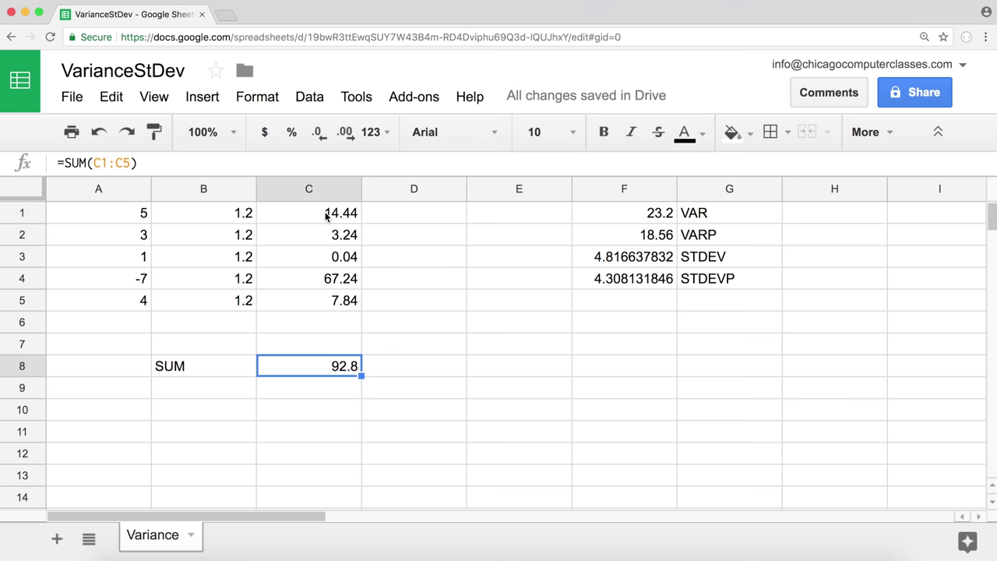
drag(329, 214, 335, 300)
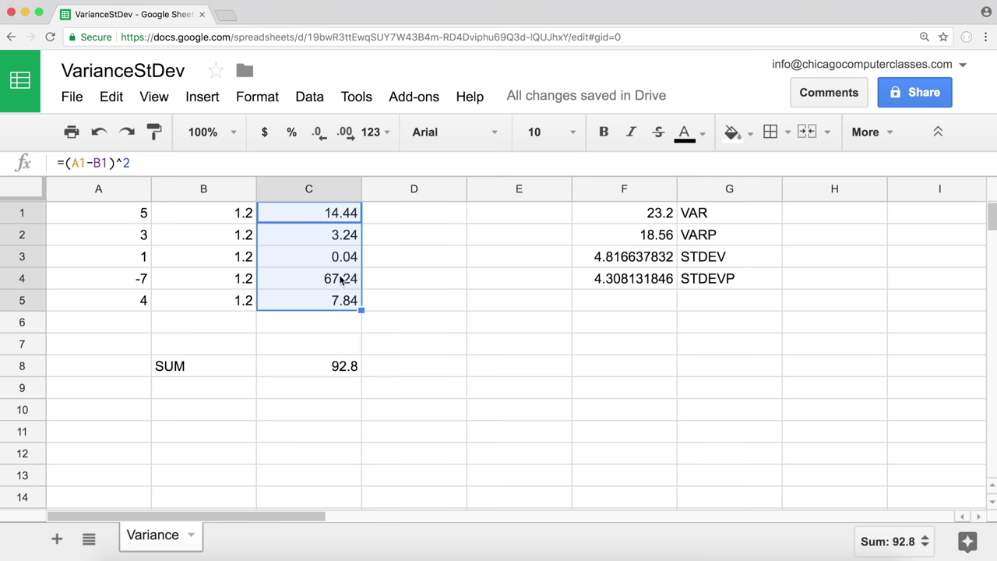
click(562, 211)
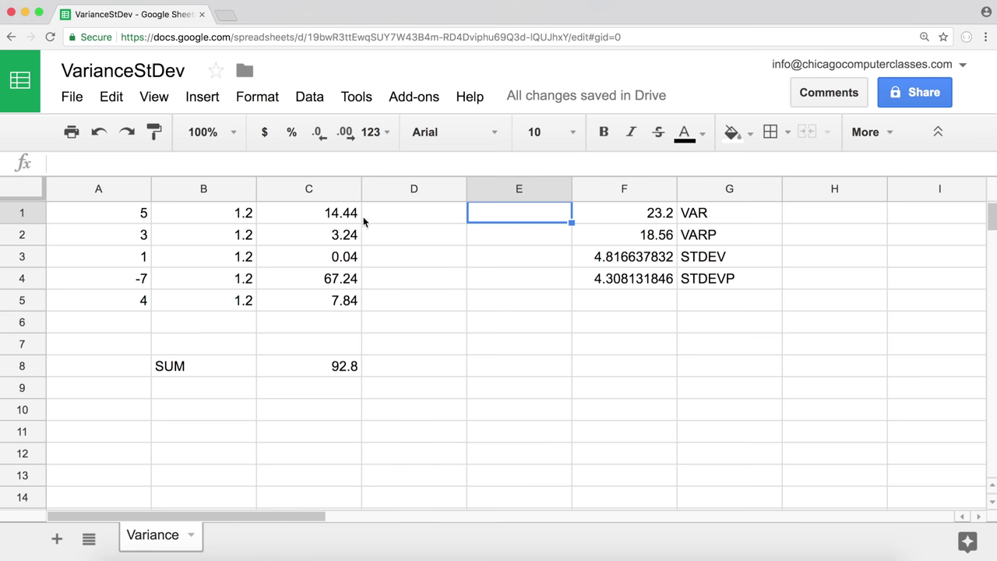
drag(330, 212, 350, 298)
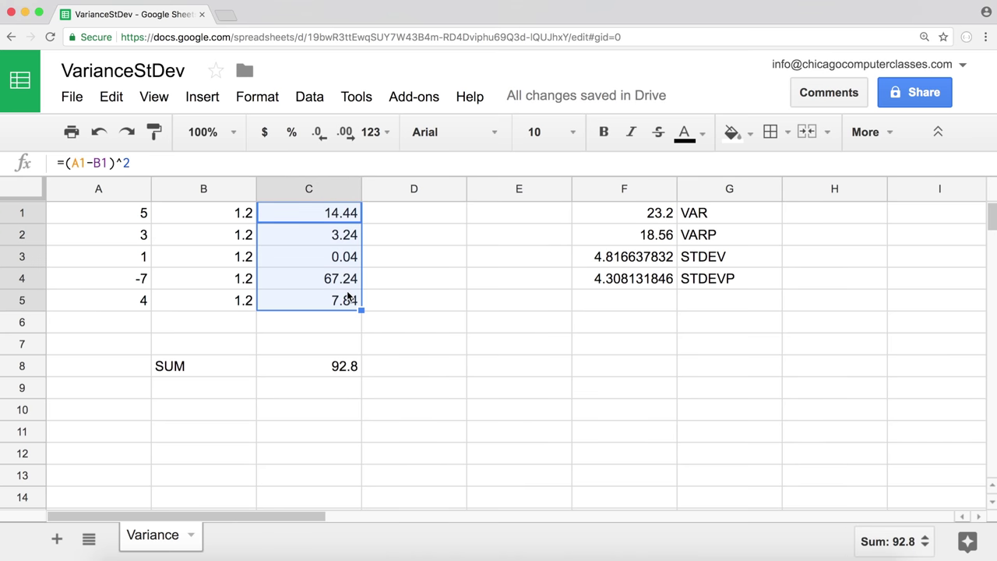
click(127, 217)
click(124, 235)
click(125, 257)
click(129, 288)
click(130, 300)
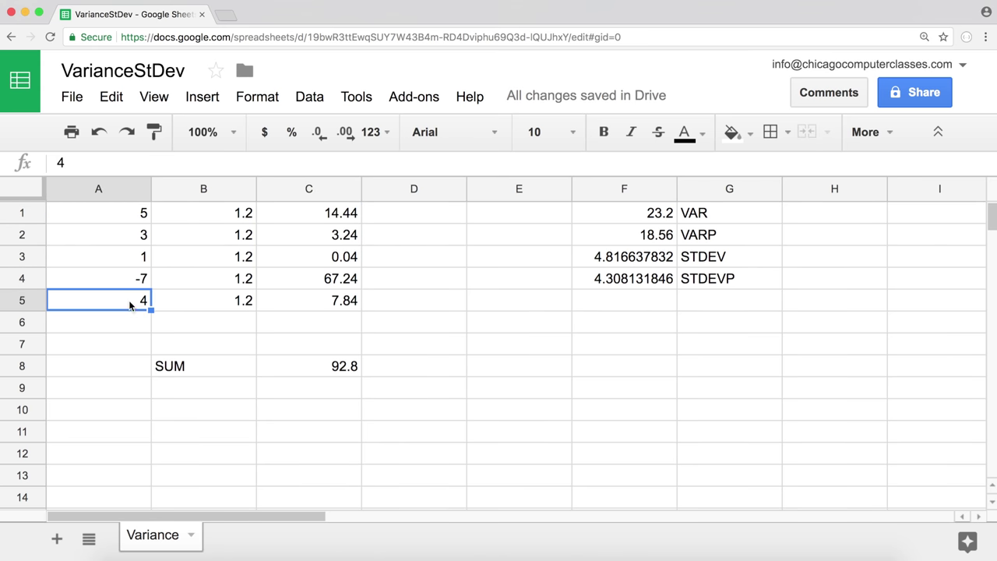
Step: Add the label "COUNT - 1" in B9, beneath the SUM label
click(337, 390)
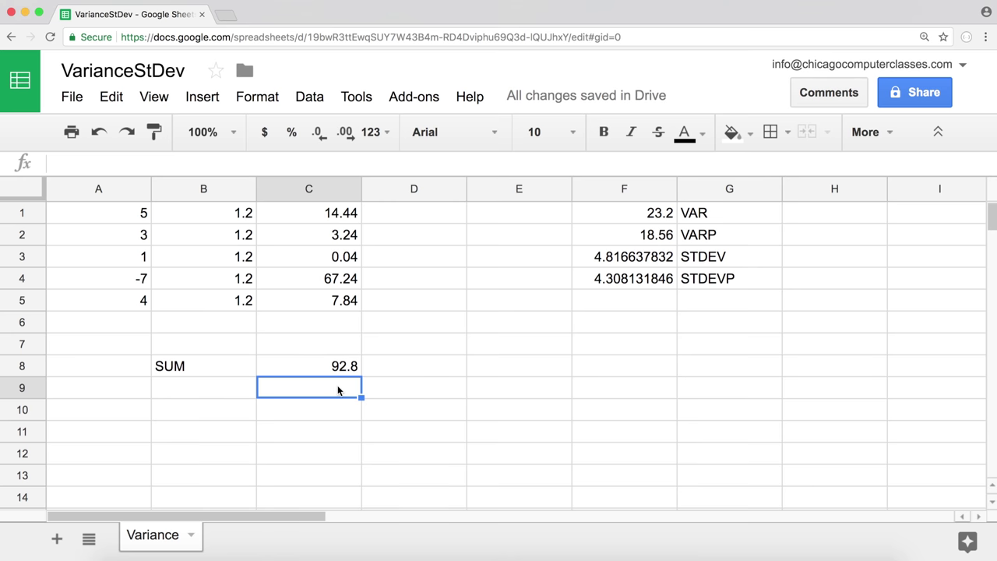
key(Left)
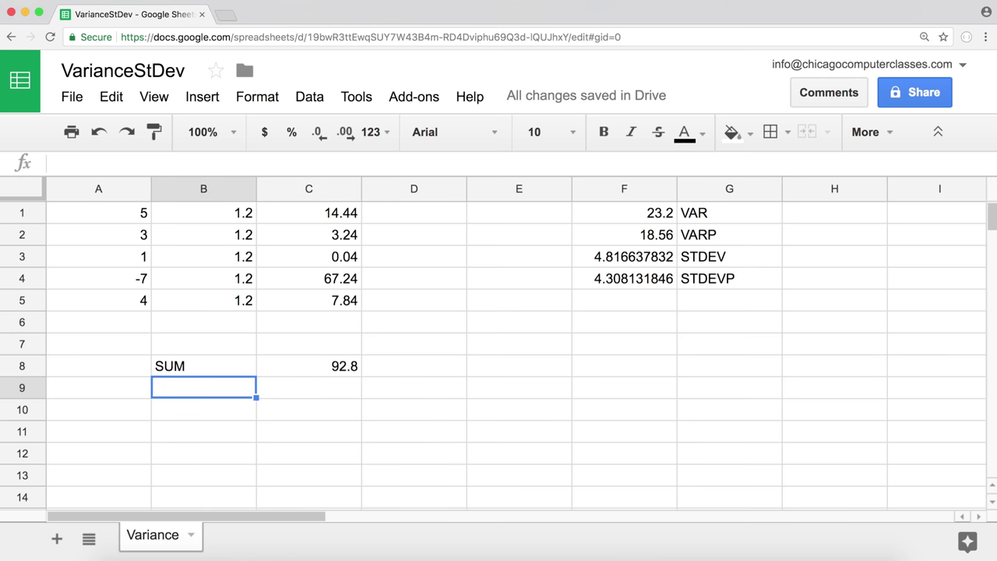
text(COU)
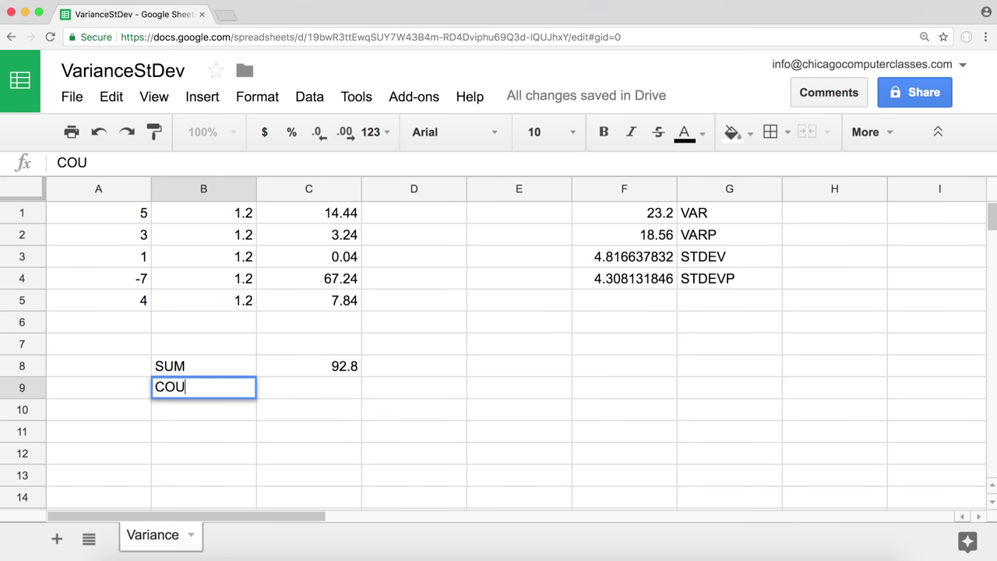
text(NT  - 1)
Step: Calculate the number of values minus one in C9 with =COUNT(A1:A5)-1
key(Tab)
text(=)
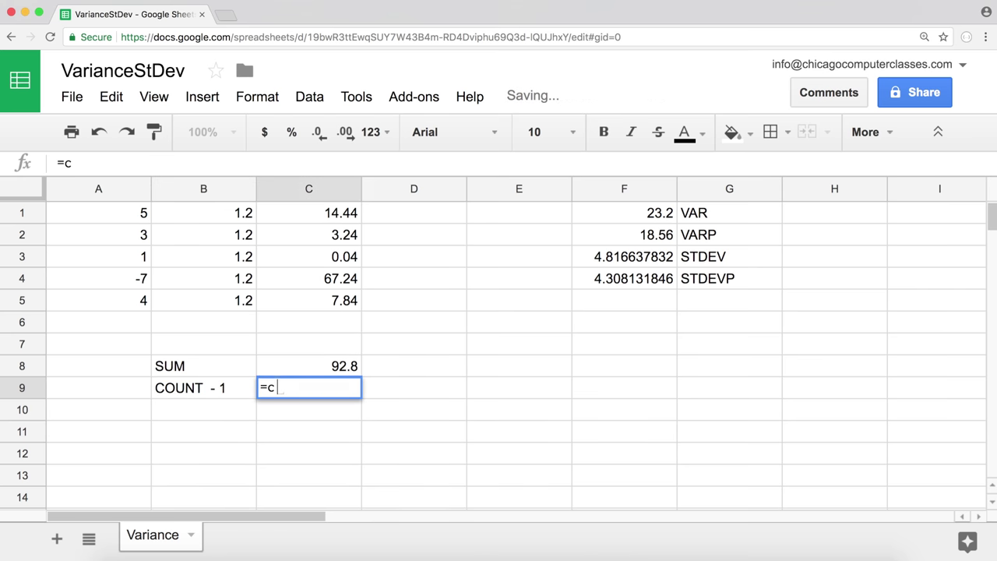
text(coun)
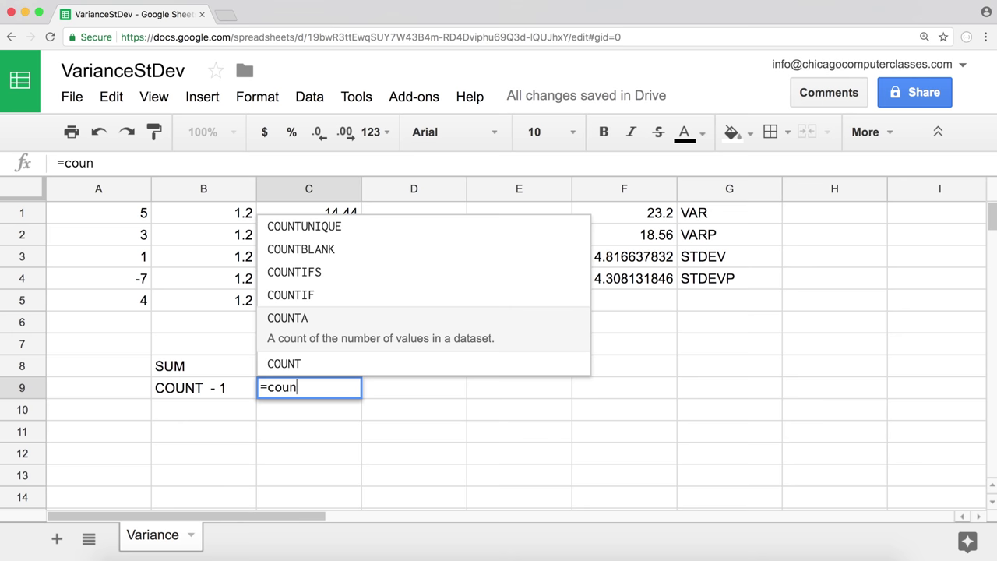
click(328, 348)
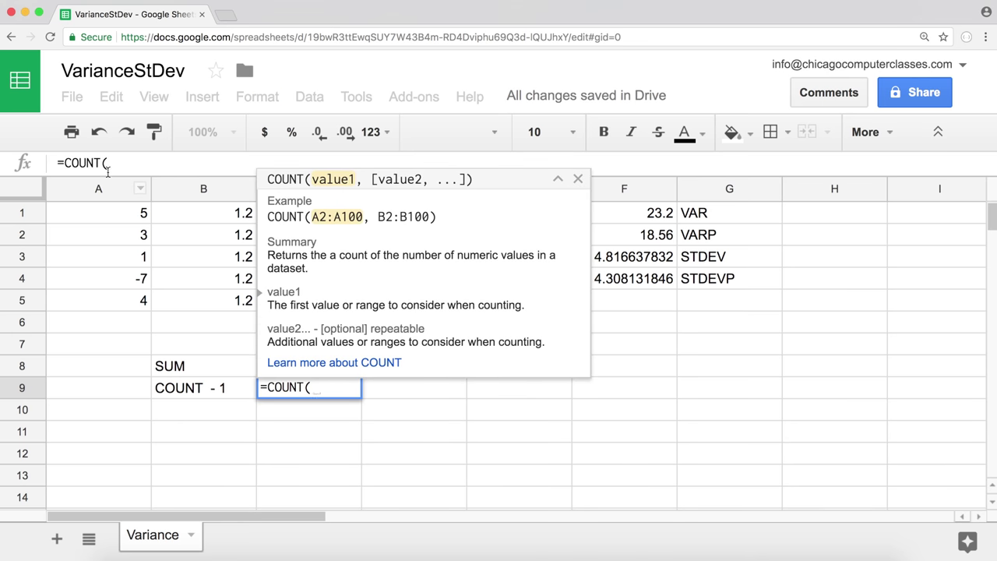
drag(130, 204, 139, 300)
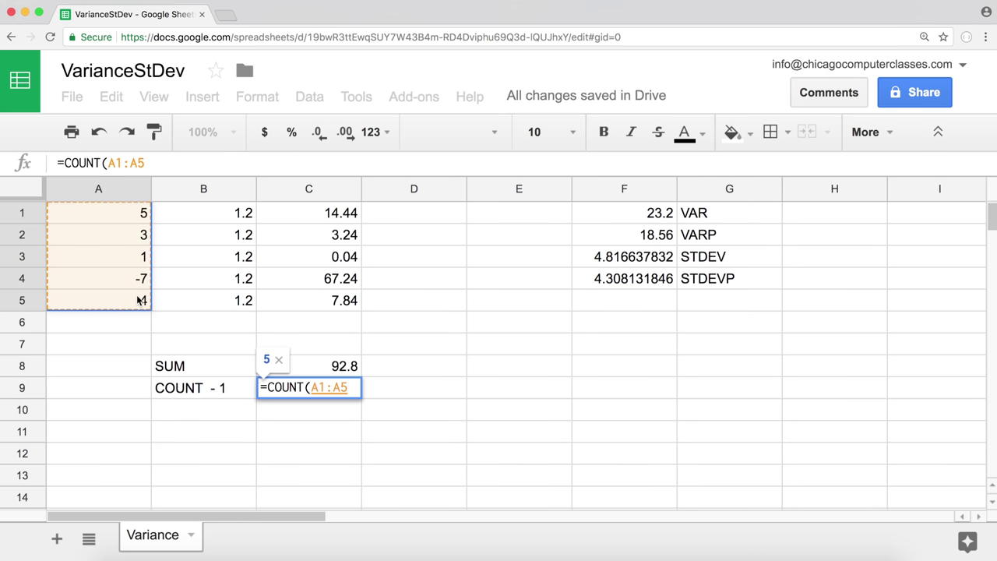
text())
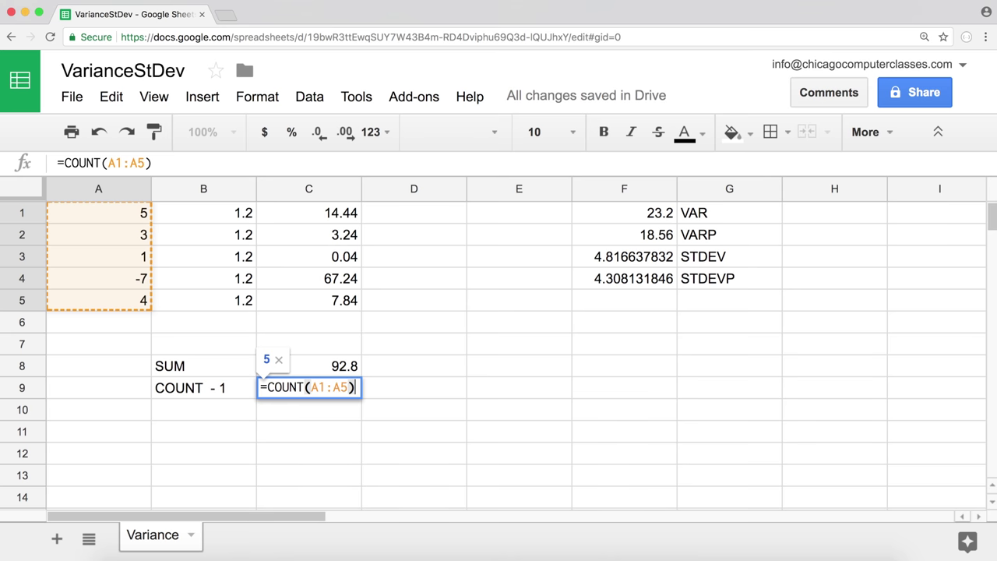
text(-1)
key(Return)
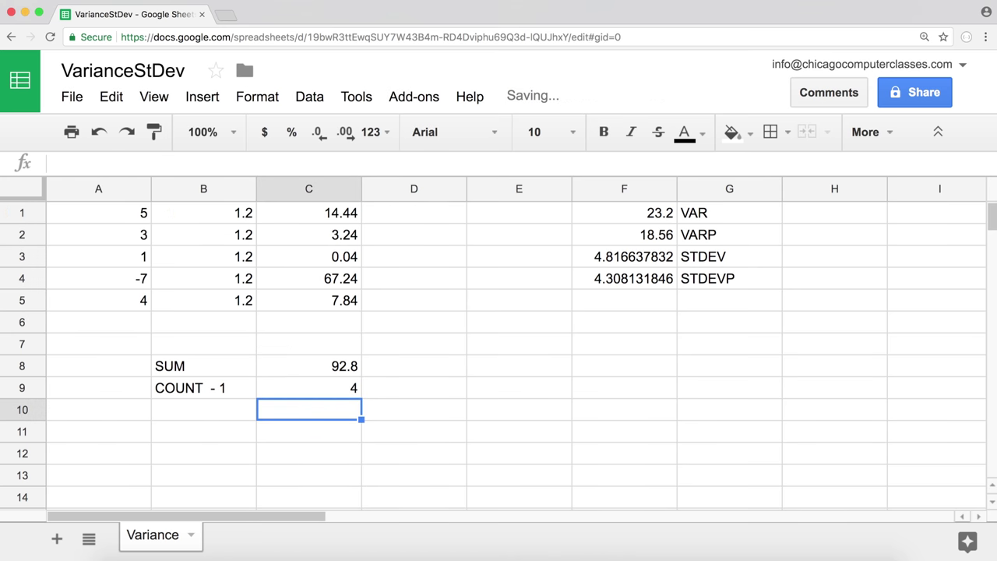
Step: Add the label COUNT in B10, without the "- 1" suffix
click(203, 409)
text(=c)
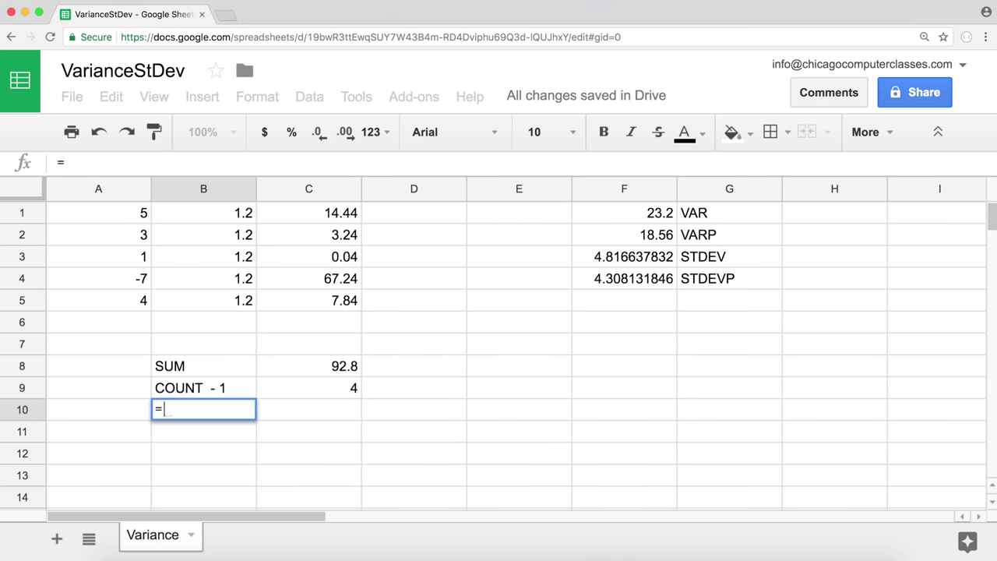
key(BackSpace)
key(BackSpace)
text(COUNT)
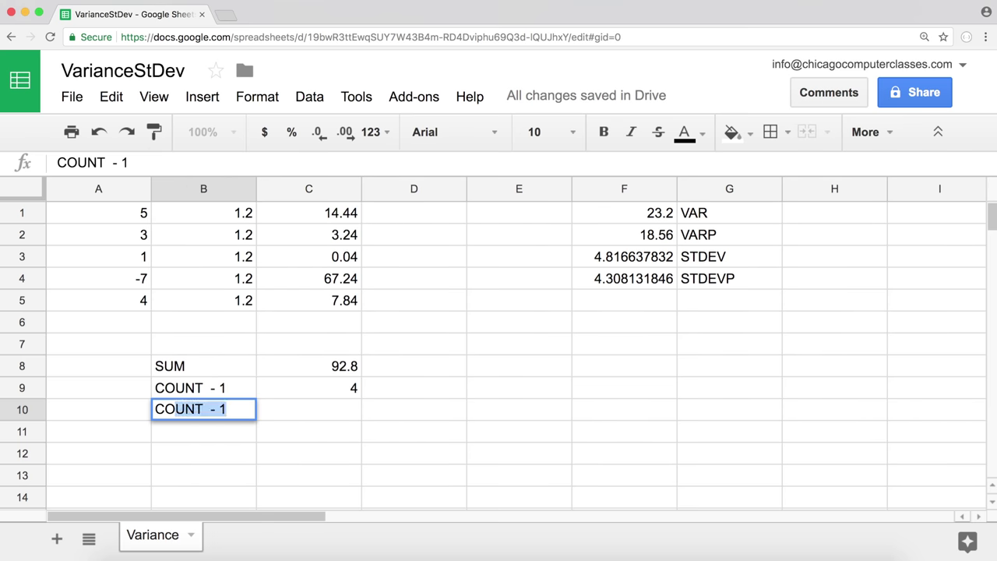
key(BackSpace)
key(Tab)
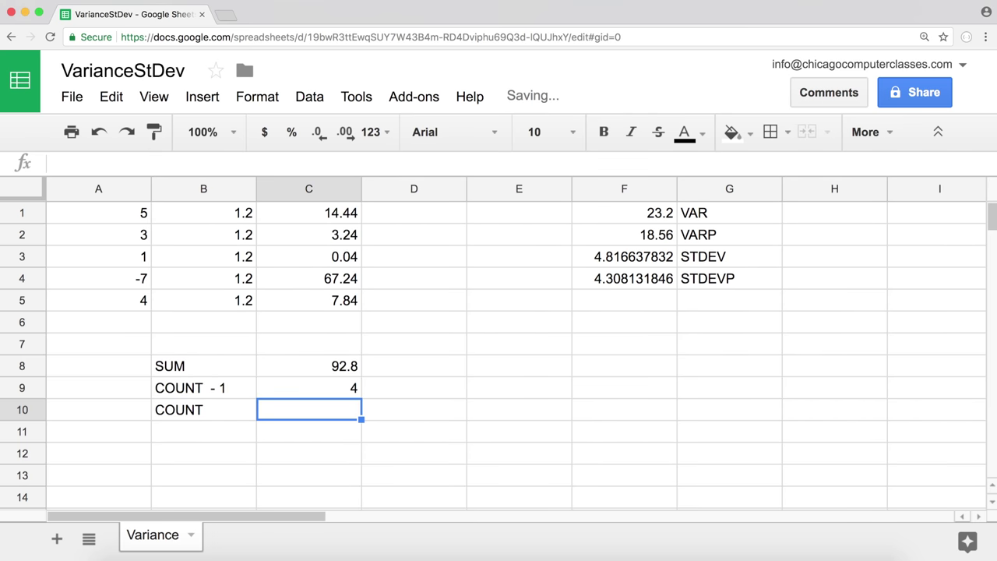
Step: Count the values of A1:A5 in C10 with =COUNT(A1:A5)
key(Return)
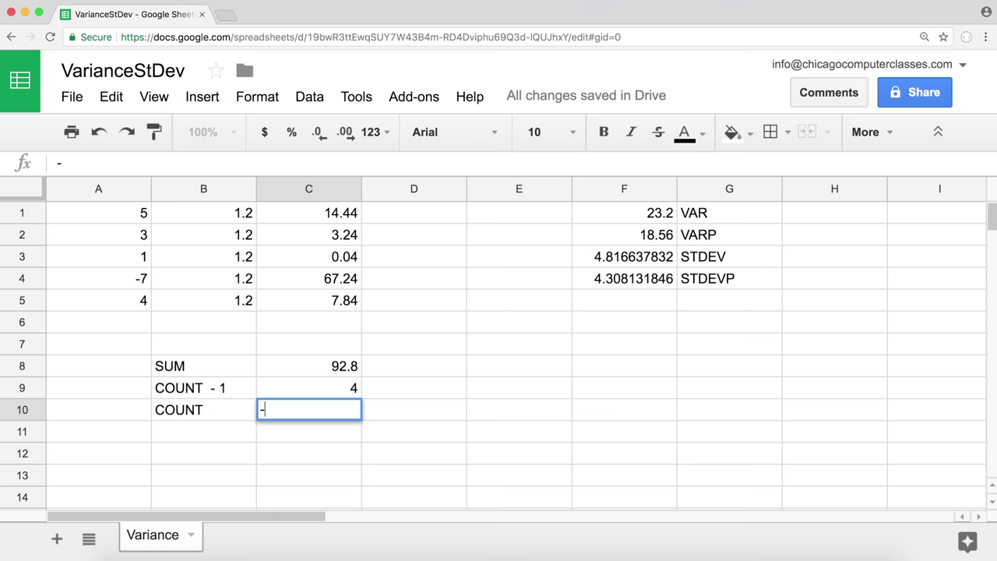
text(=cou)
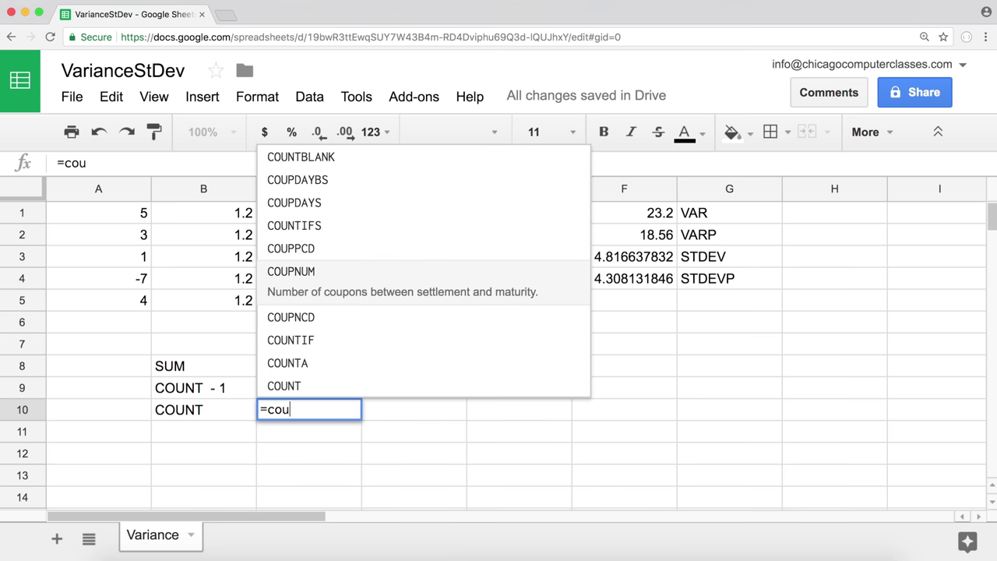
key(Down)
key(Down)
key(Down)
key(Down)
key(Tab)
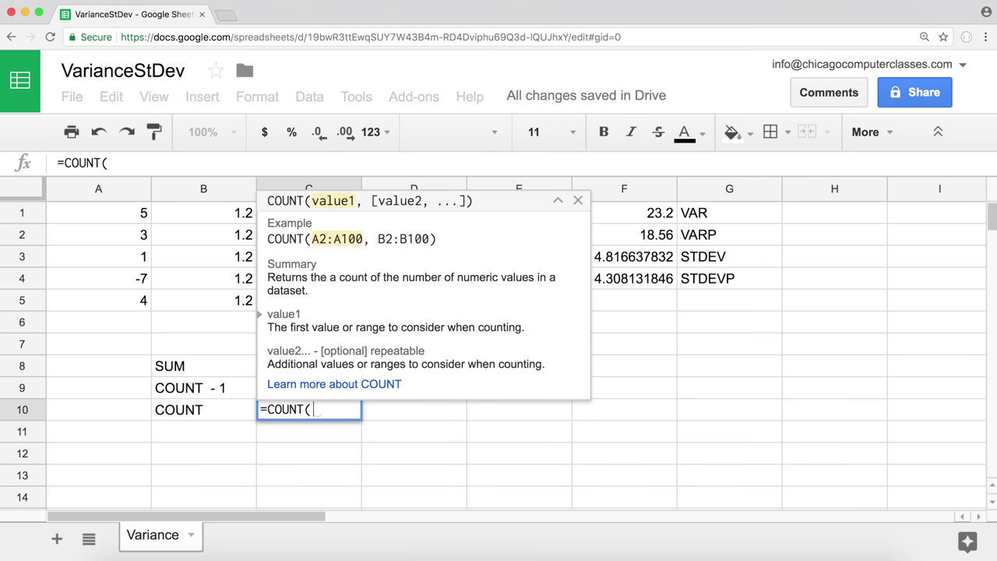
drag(134, 213, 136, 298)
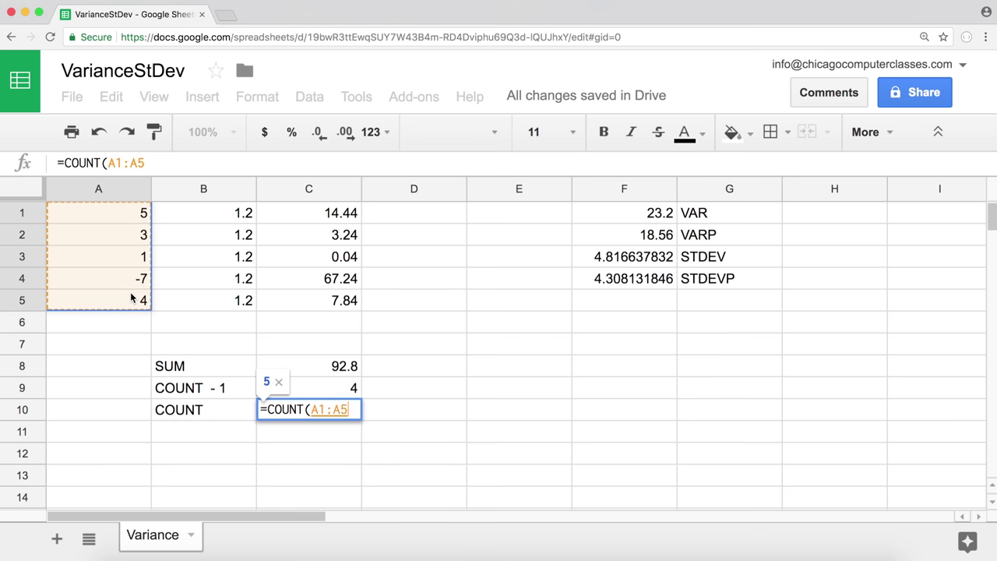
key(Return)
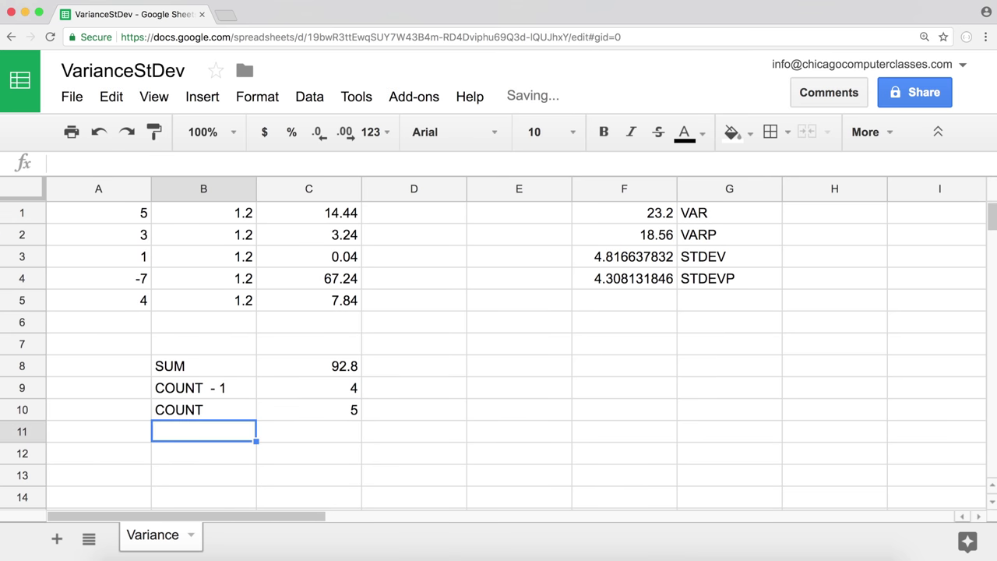
Step: Examine the variance and standard deviation results in column F against the source numbers in A1:A5
key(Up)
key(Right)
key(Right)
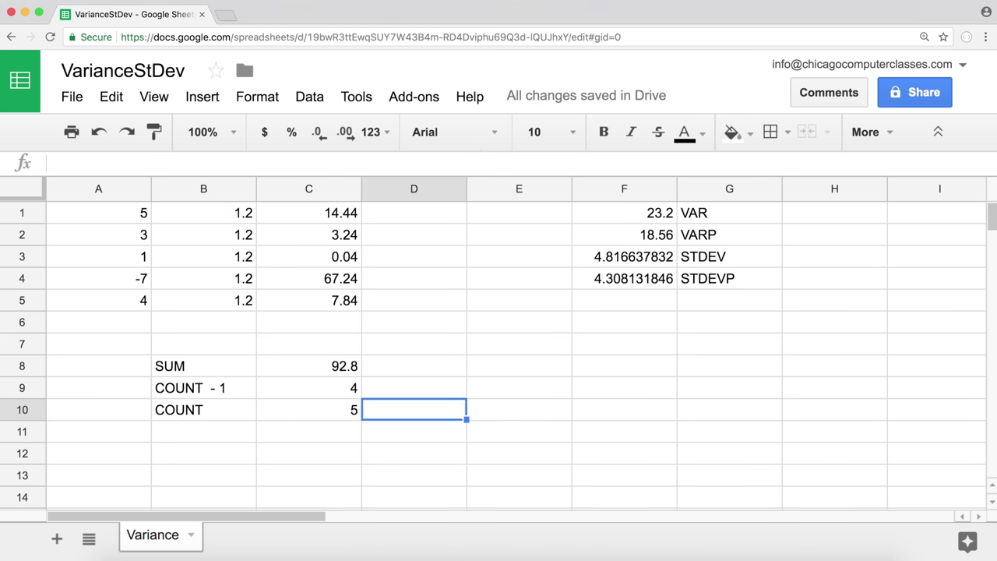
key(Right)
key(Up)
key(Up)
key(Up)
key(Up)
key(Up)
key(Up)
key(Up)
key(Up)
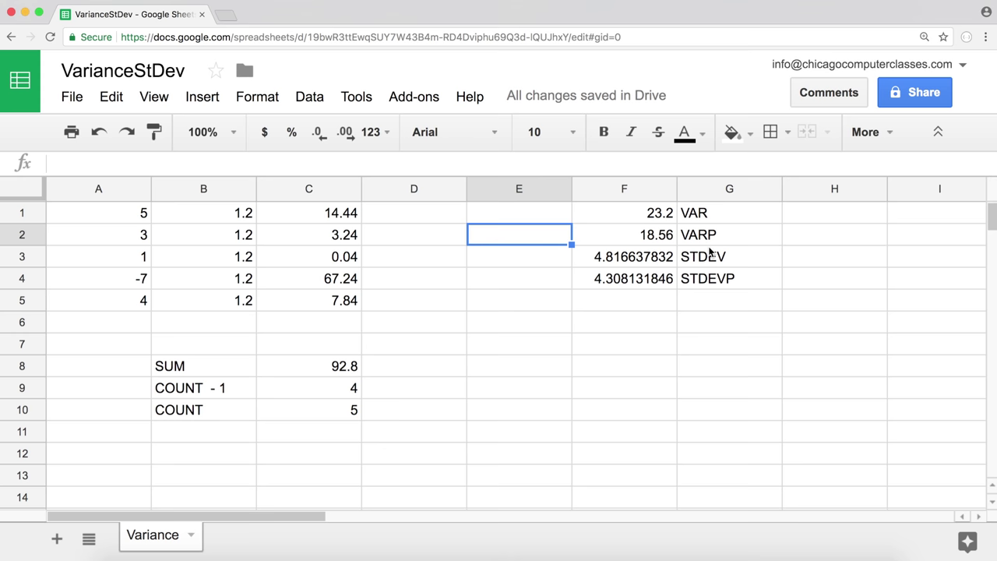
drag(116, 208, 112, 306)
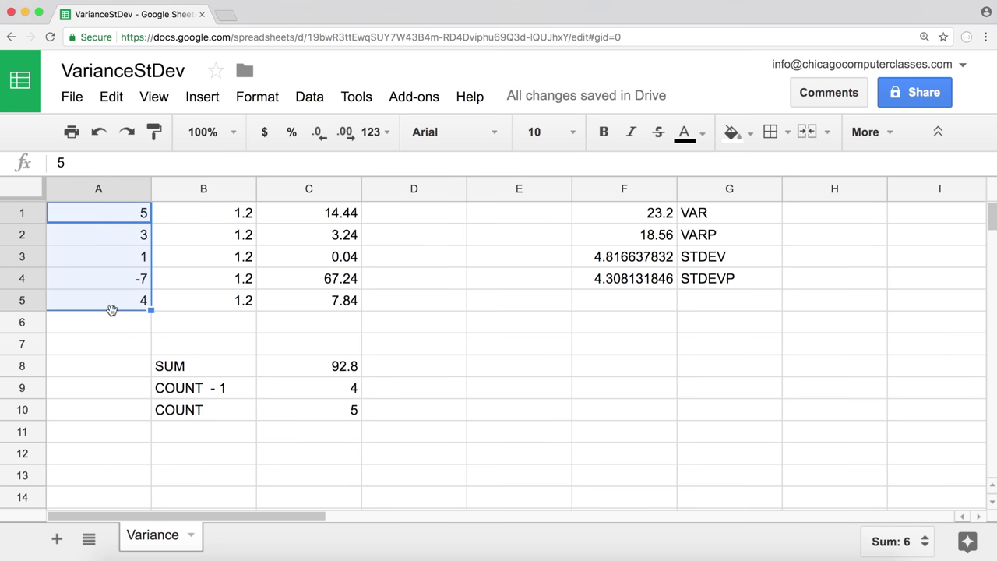
Step: Calculate the population variance manually in E2 by dividing the sum by the count with =C8/C10
click(338, 418)
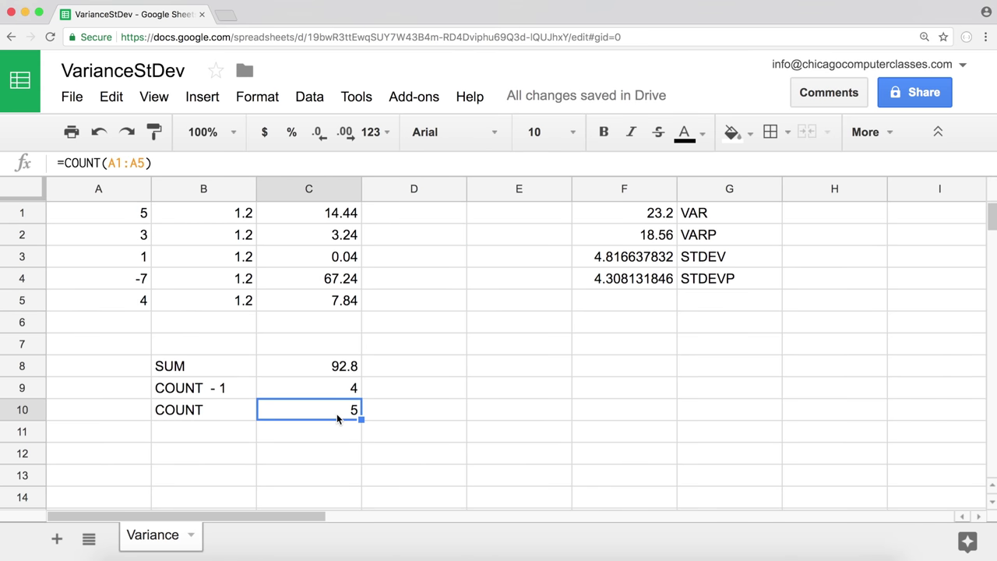
click(553, 231)
text(=)
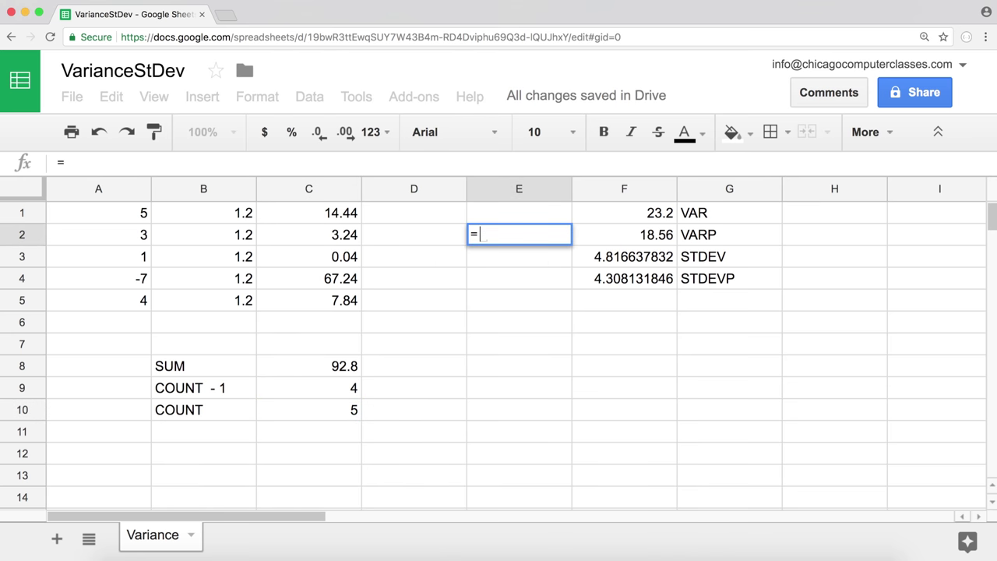
click(316, 372)
text(/)
click(340, 413)
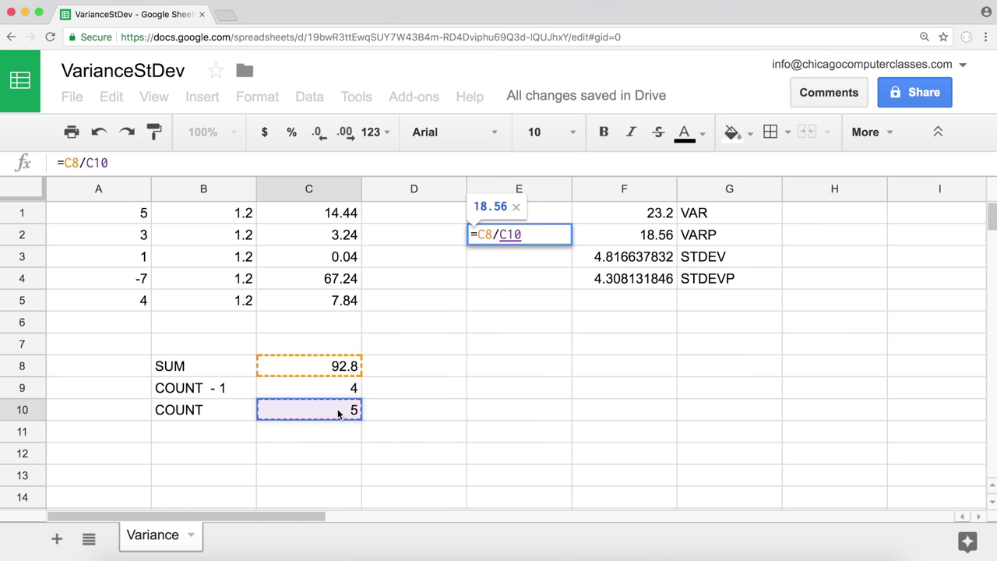
key(Return)
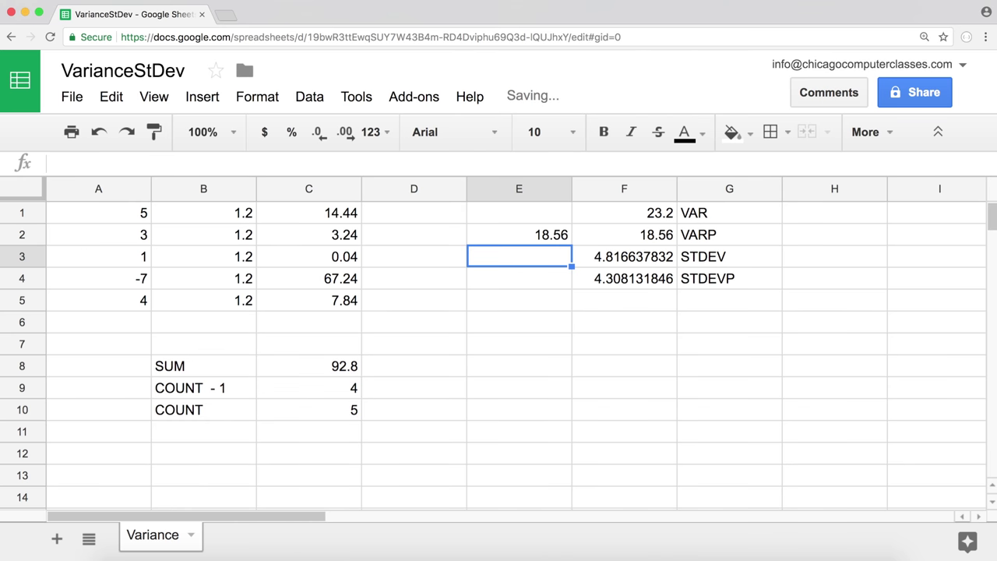
click(557, 234)
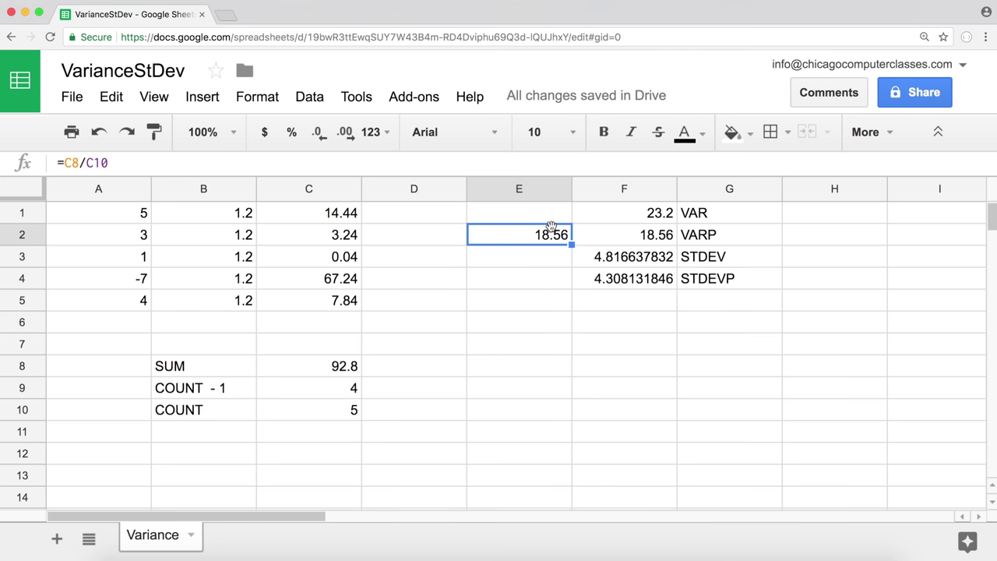
Step: Calculate the sample variance manually in E1 by dividing the sum by the count minus one with =C8/C9
click(528, 213)
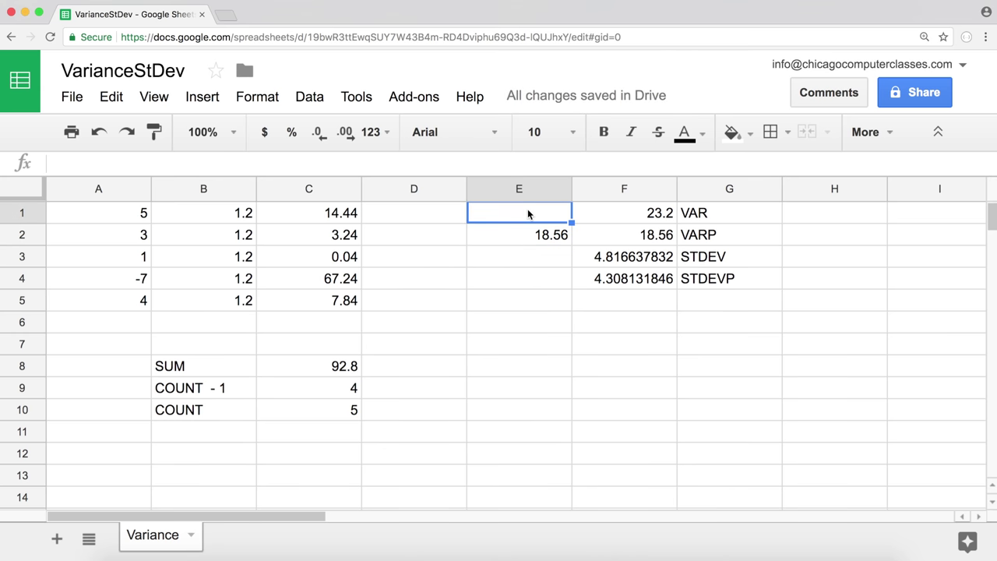
text(=)
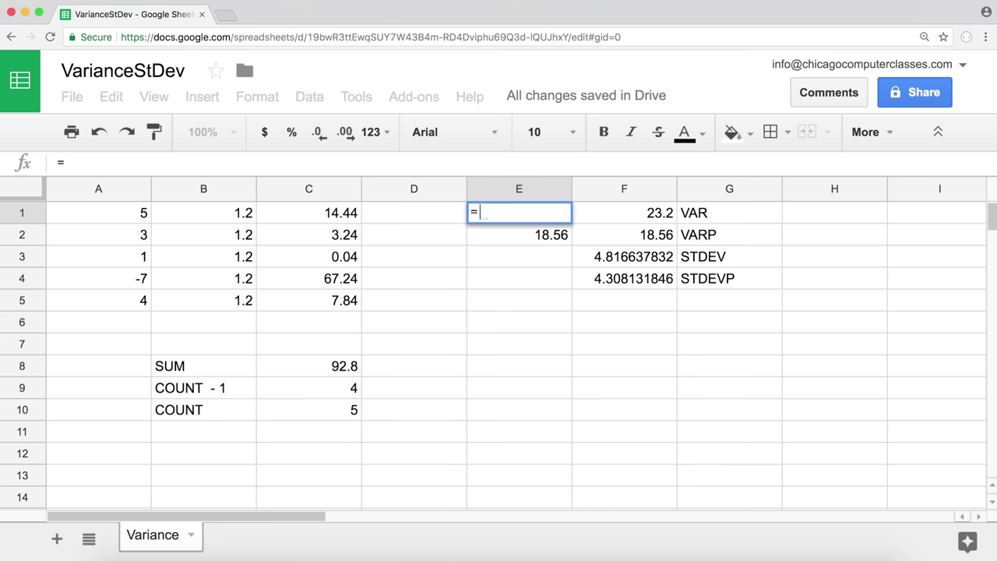
click(347, 370)
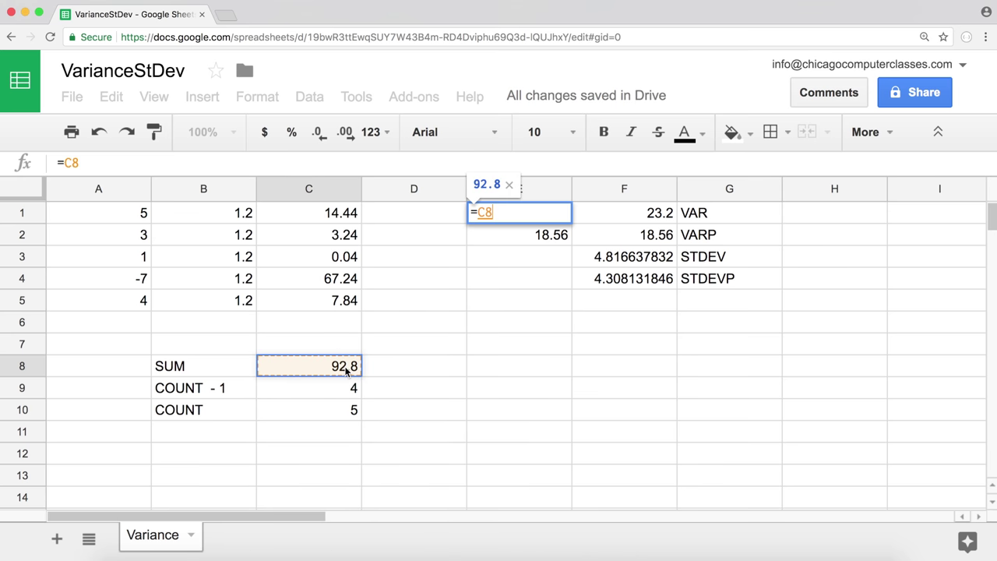
text(/)
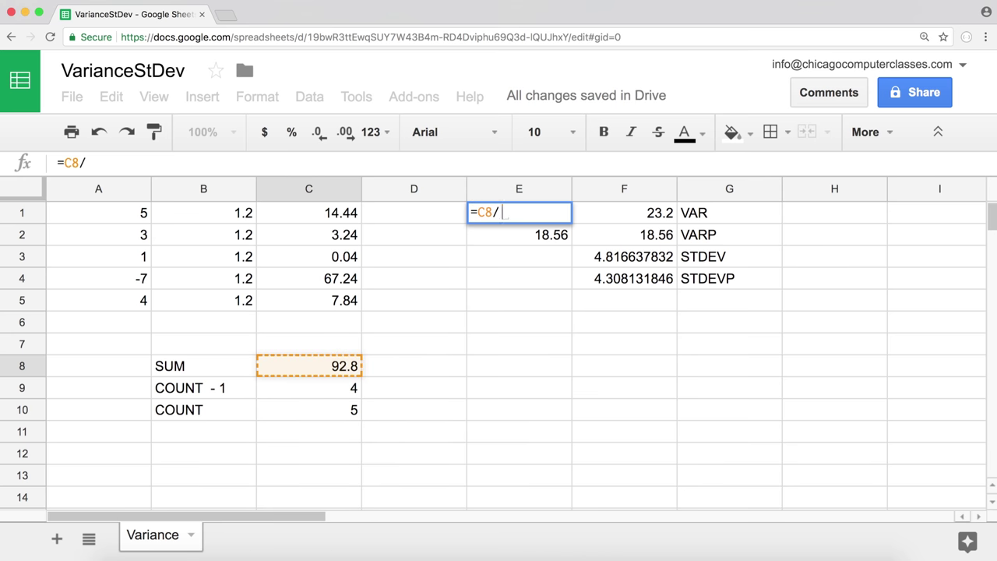
click(343, 394)
key(Return)
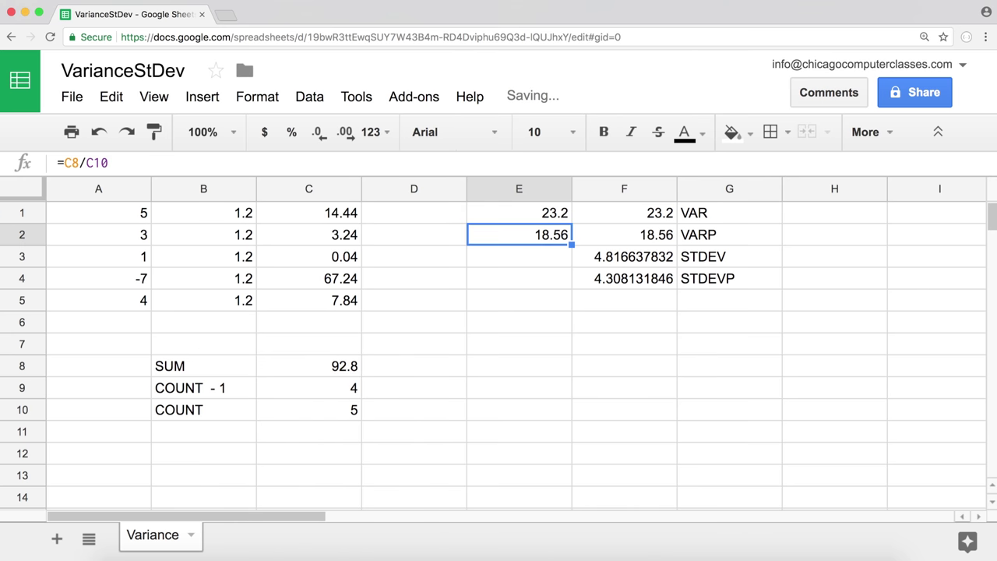
Step: Compare the manual variance in E1 with the VAR function result and its label in row 1
key(Up)
key(Right)
key(Right)
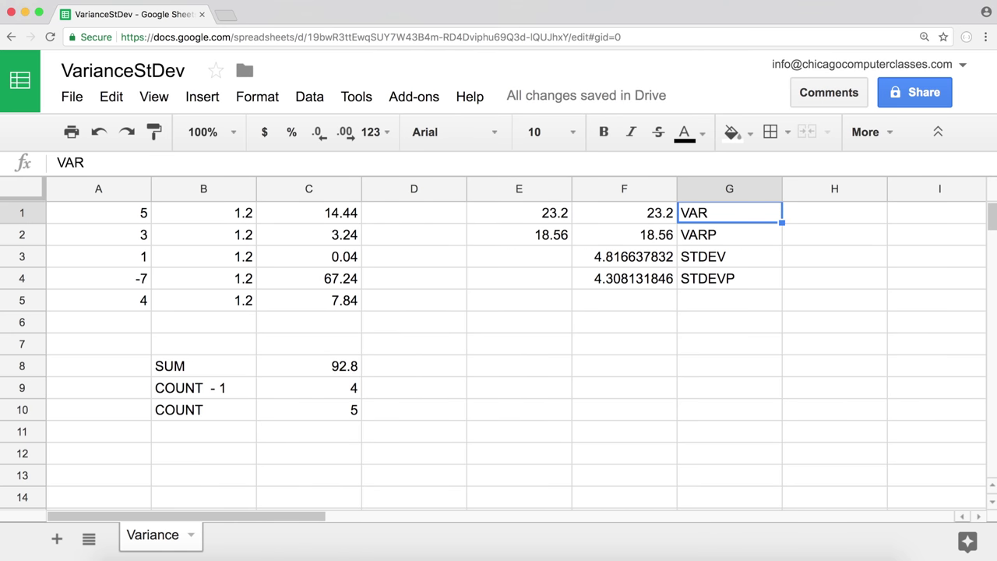
key(Left)
key(Left)
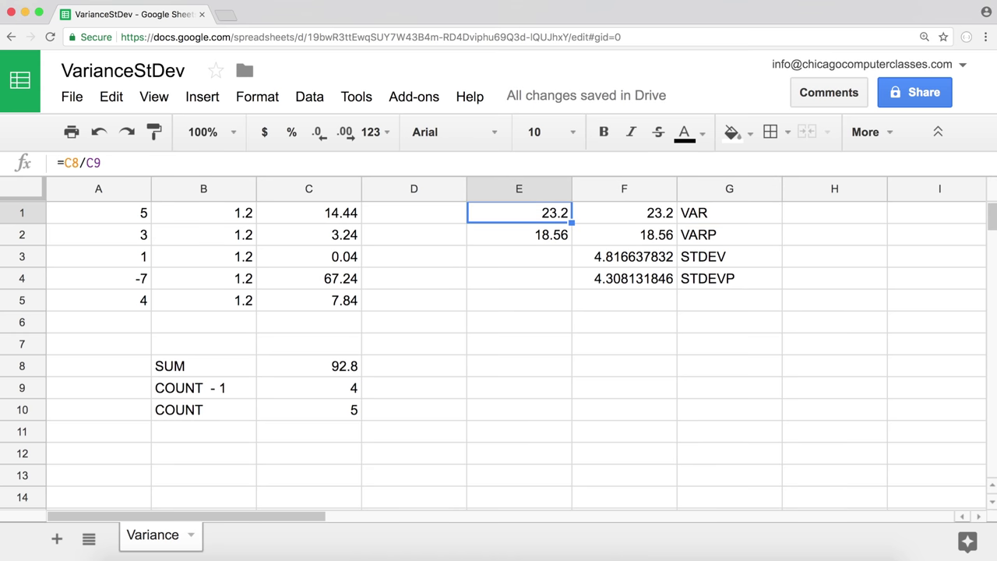
key(Left)
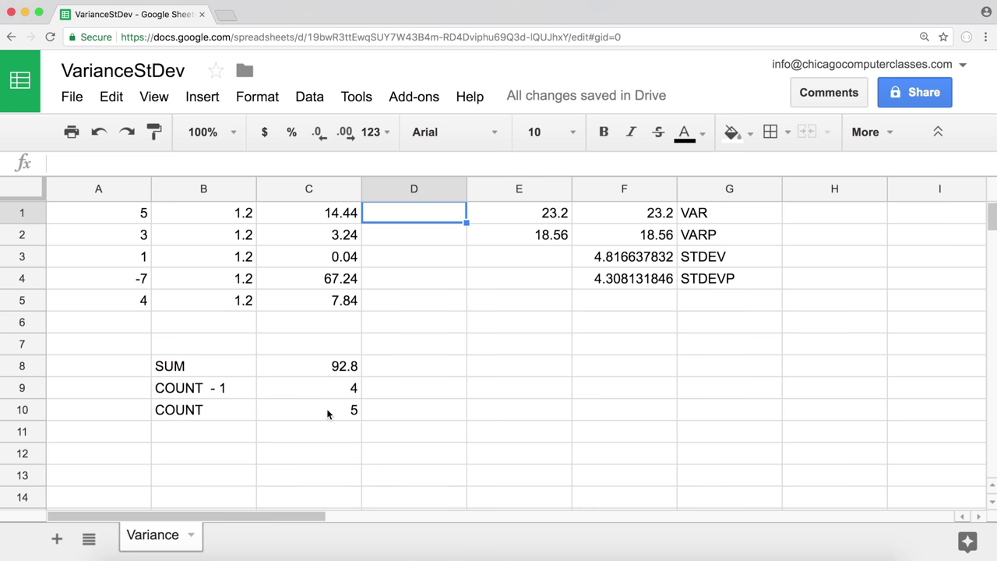
Step: Review the variance calculation chain from A1:A5 through the averages in column B and squared deviations in column C to their sum in C8
drag(144, 215, 143, 304)
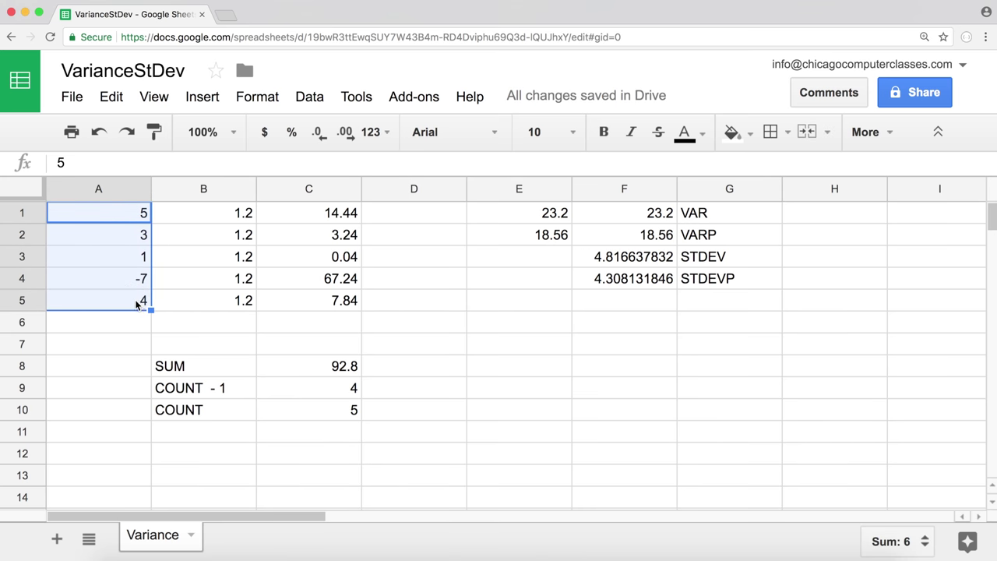
drag(228, 213, 220, 310)
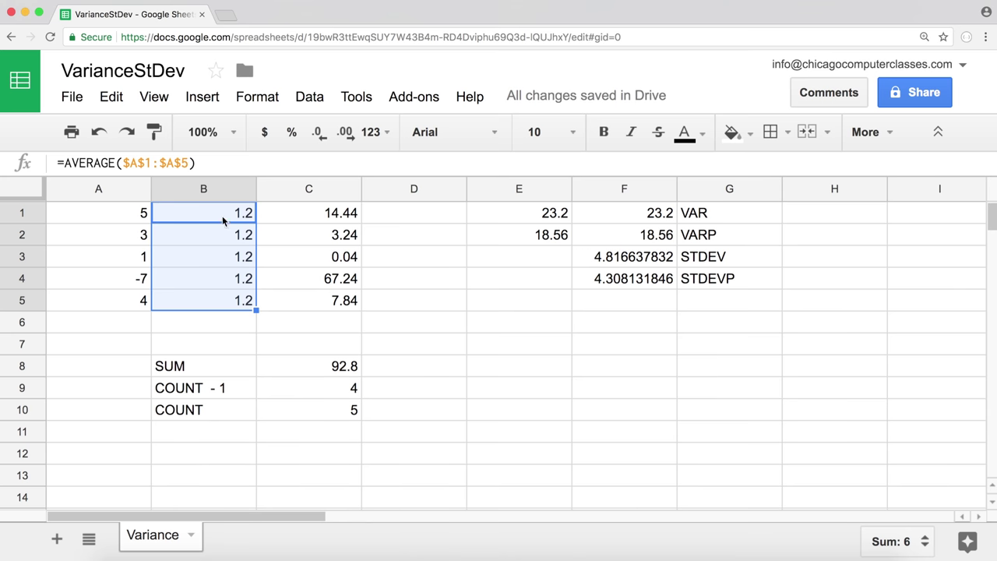
click(140, 213)
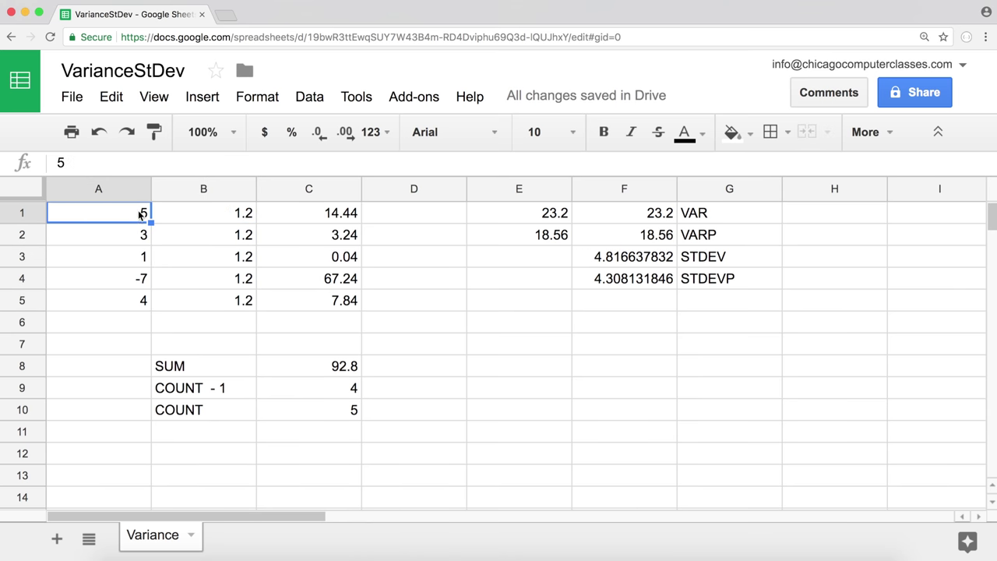
click(180, 214)
click(143, 213)
click(294, 219)
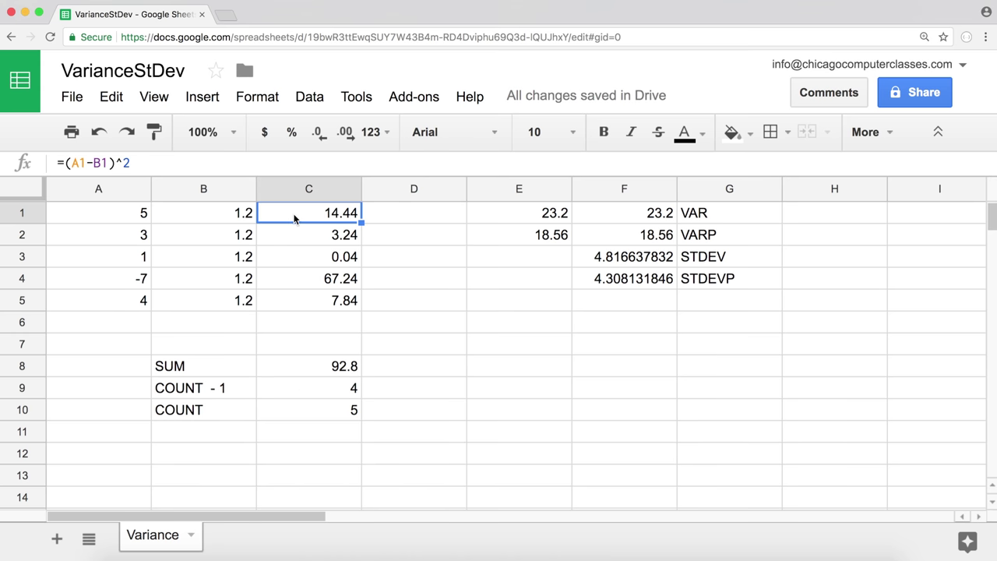
drag(312, 217, 319, 301)
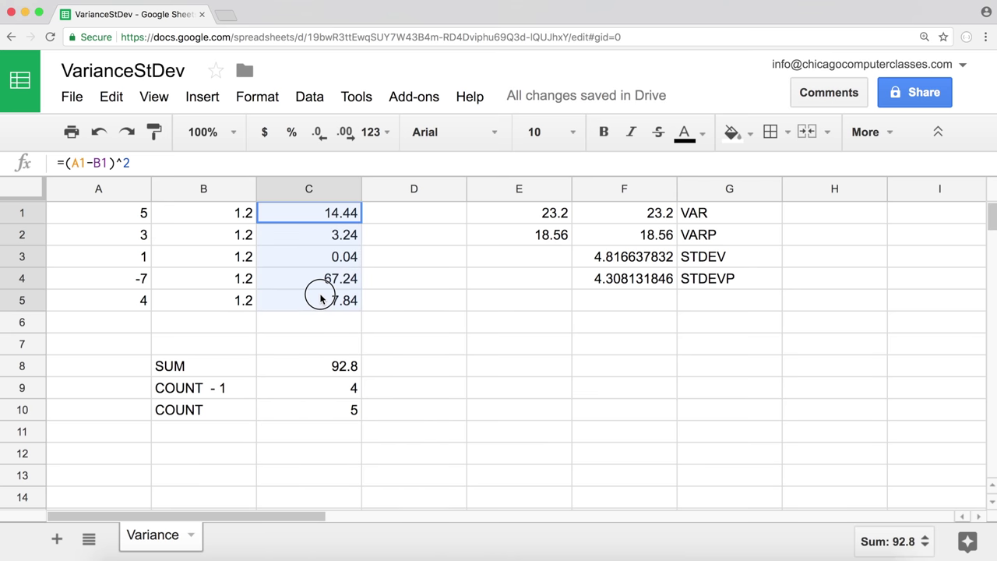
click(335, 360)
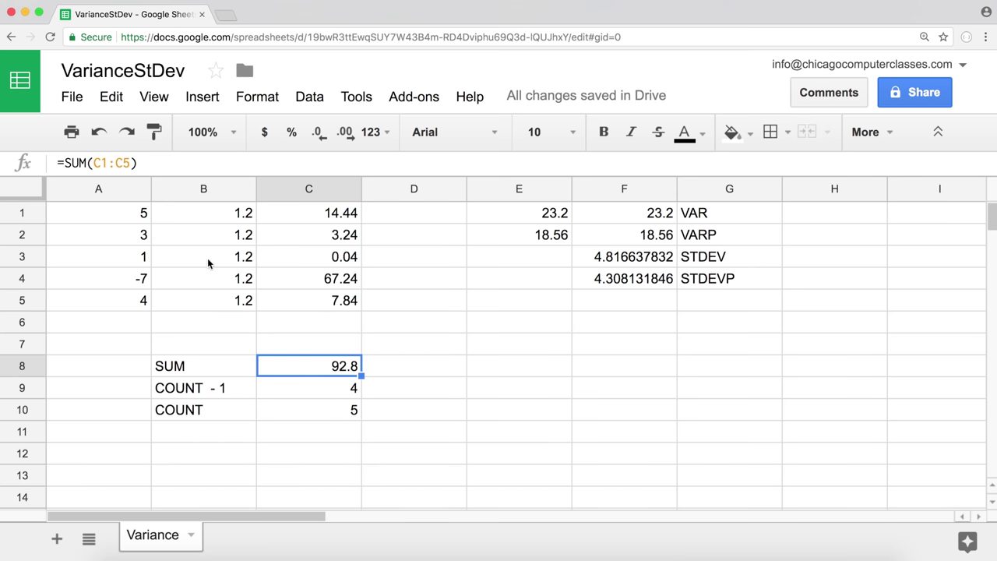
drag(136, 216, 150, 304)
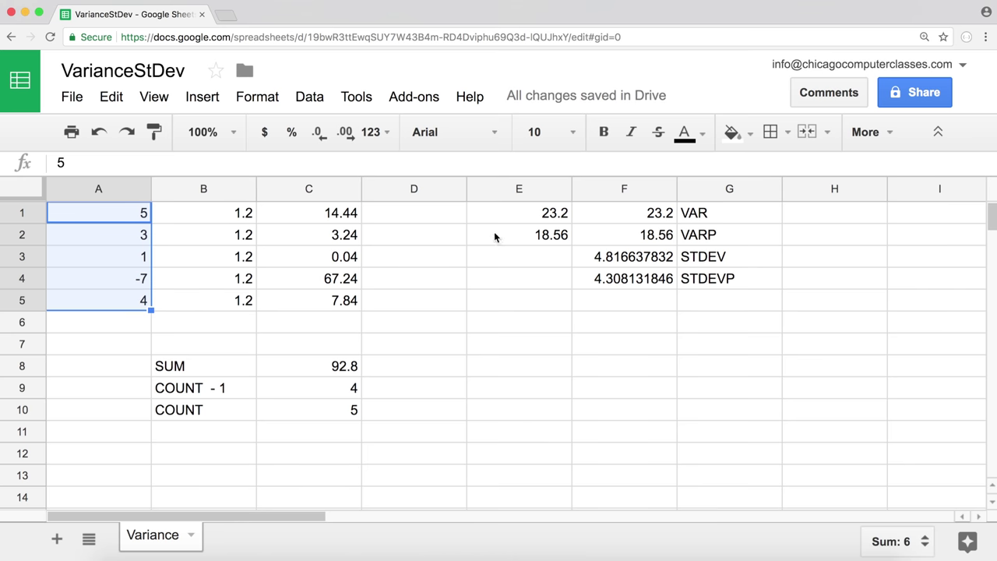
Step: Examine how the variances in rows 1 and 2 relate to the STDEV and STDEVP entries in rows 3 and 4
drag(554, 215, 730, 244)
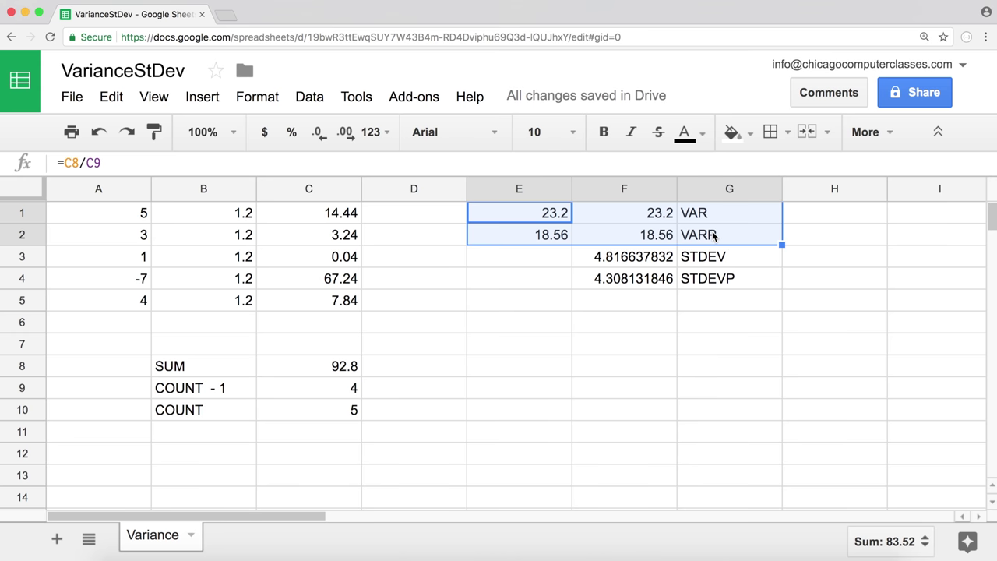
click(554, 259)
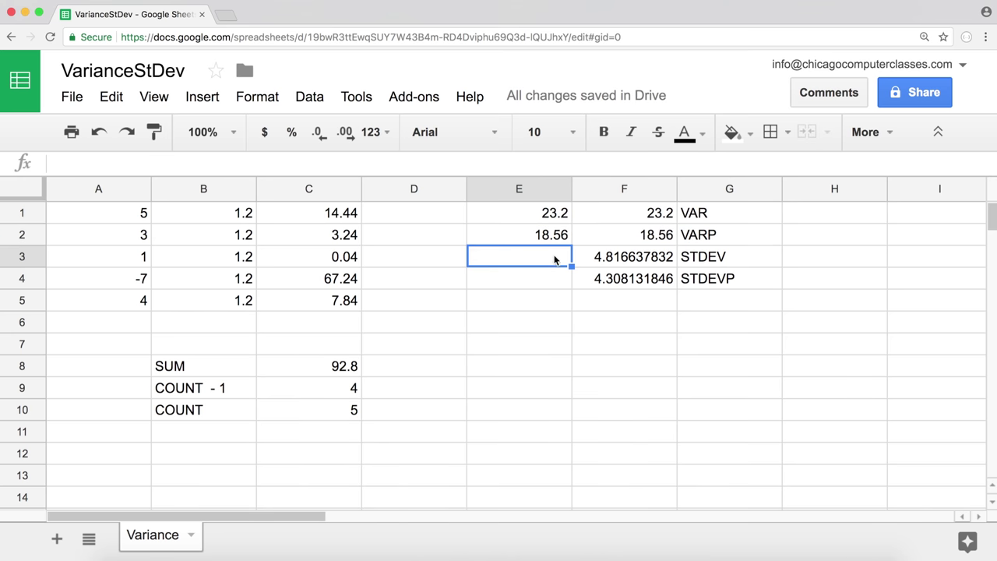
click(706, 262)
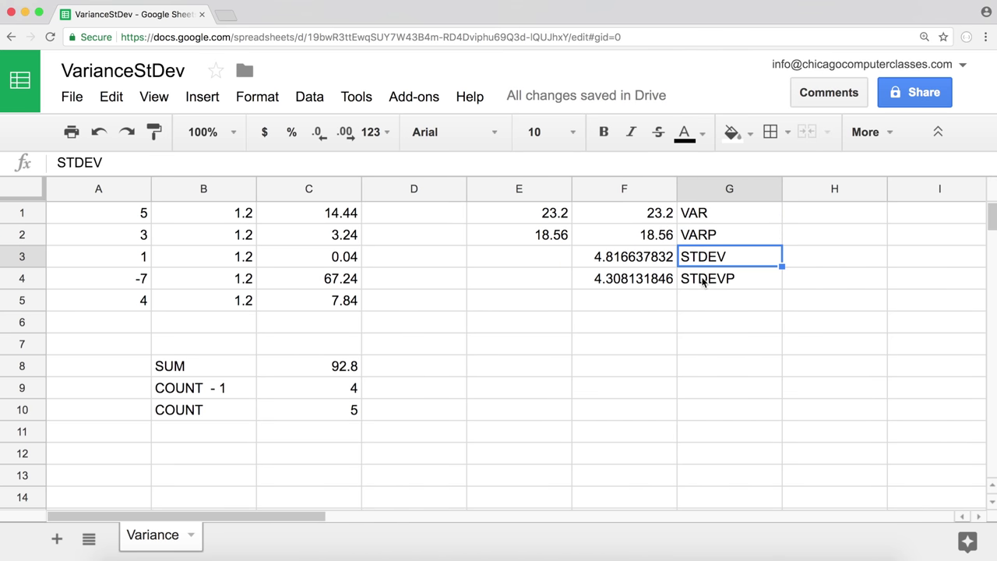
click(702, 286)
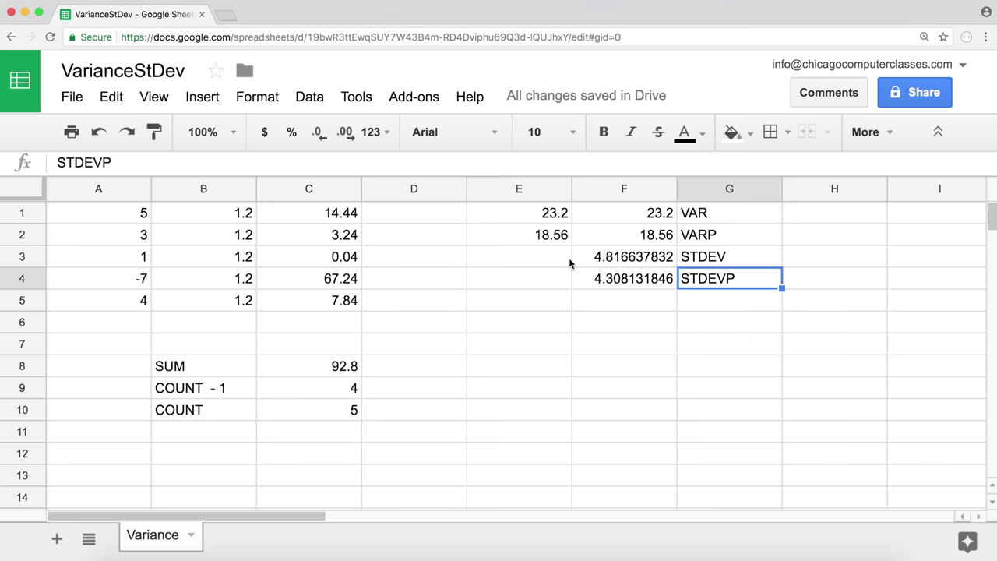
click(568, 218)
click(701, 265)
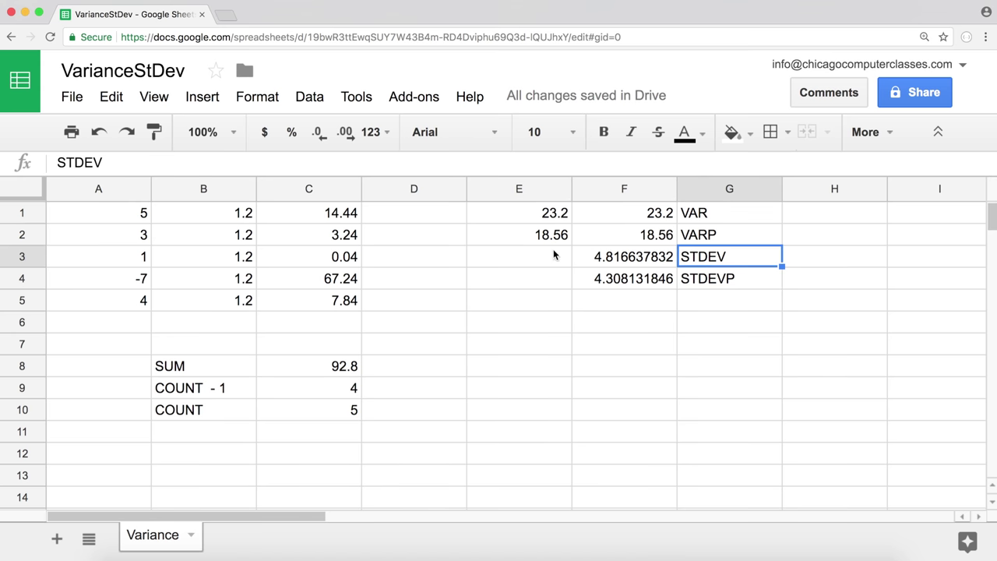
click(555, 213)
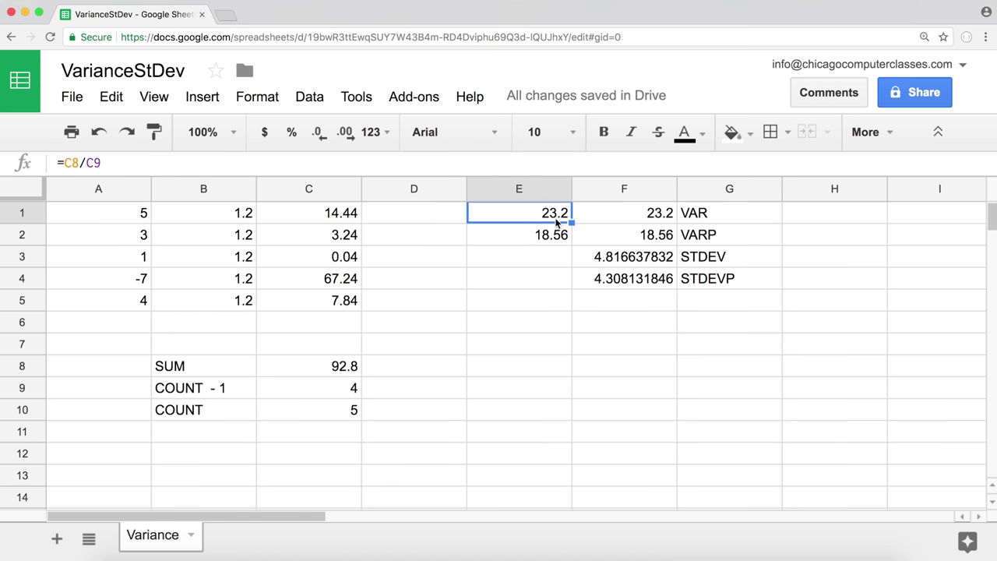
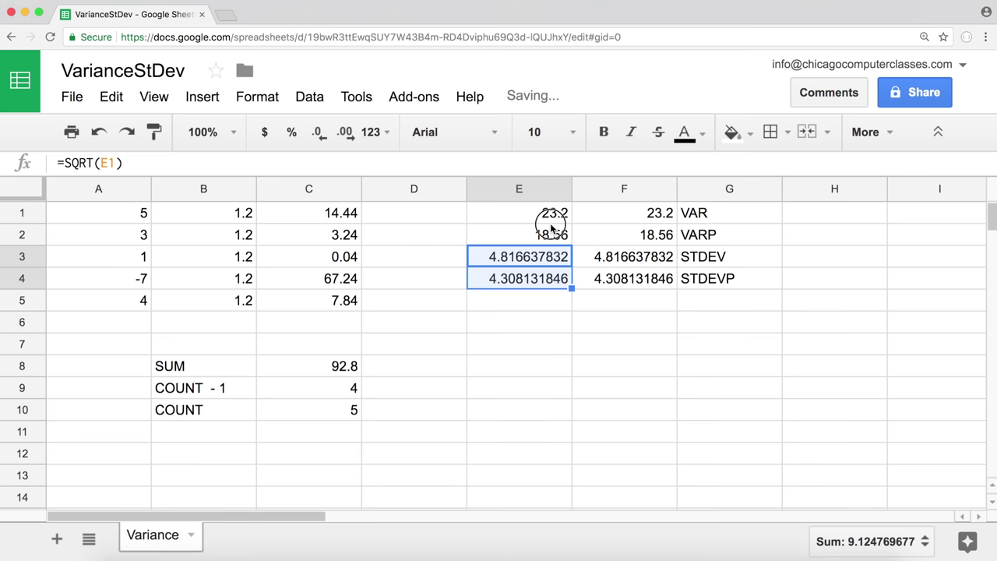
Step: Check the square-root formulas in E3 and E4 against the manual variances in E1 and E2 and the STDEVP label
click(540, 285)
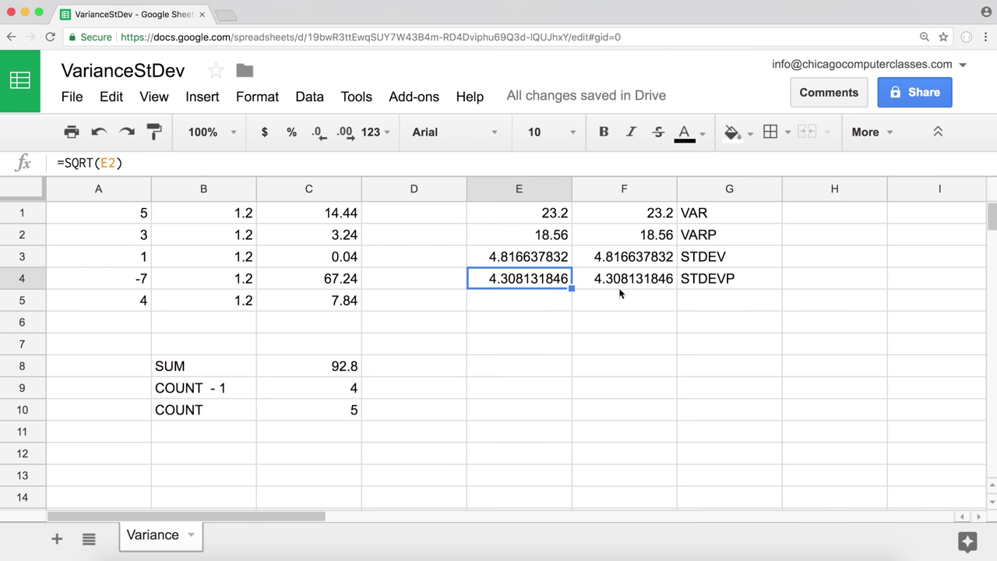
click(718, 285)
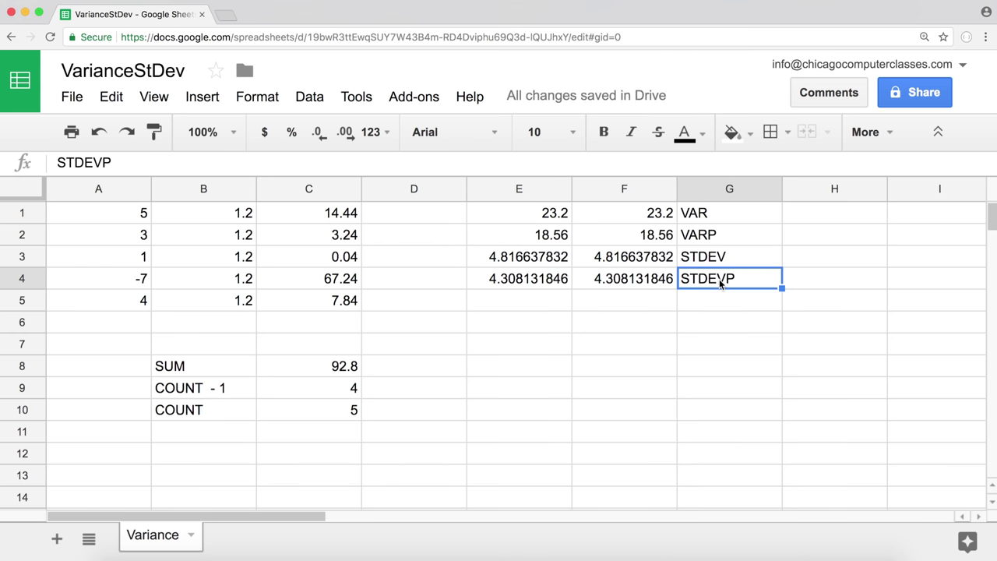
click(551, 237)
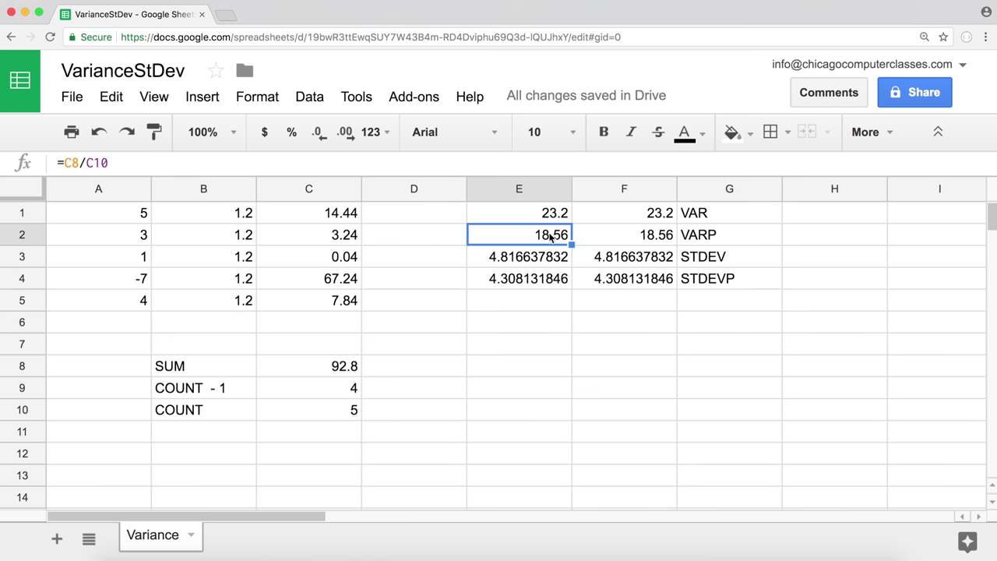
click(556, 279)
click(549, 236)
click(557, 281)
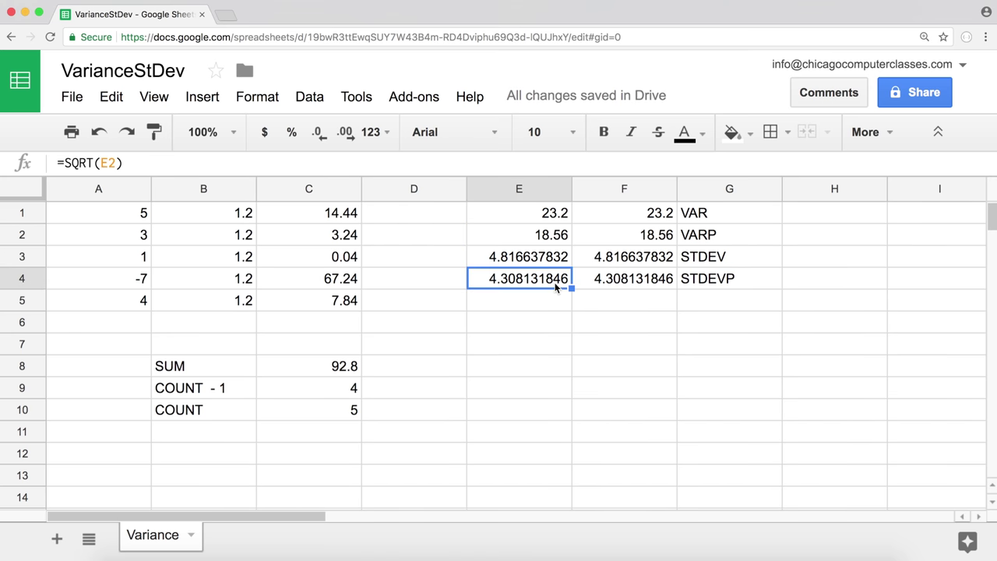
click(554, 212)
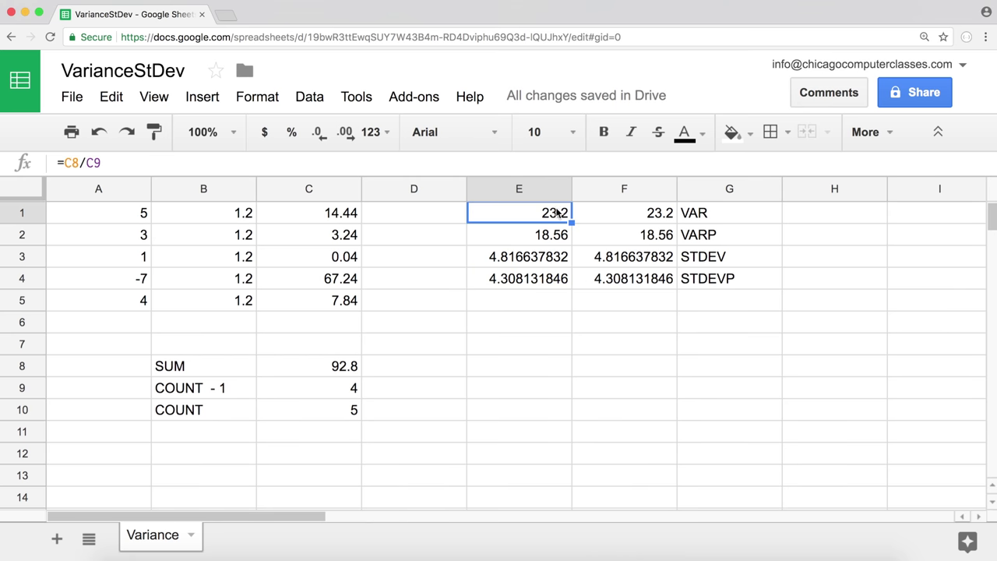
click(550, 263)
Step: Annotate the STDEV row with the divisor n-1 in H3
click(697, 262)
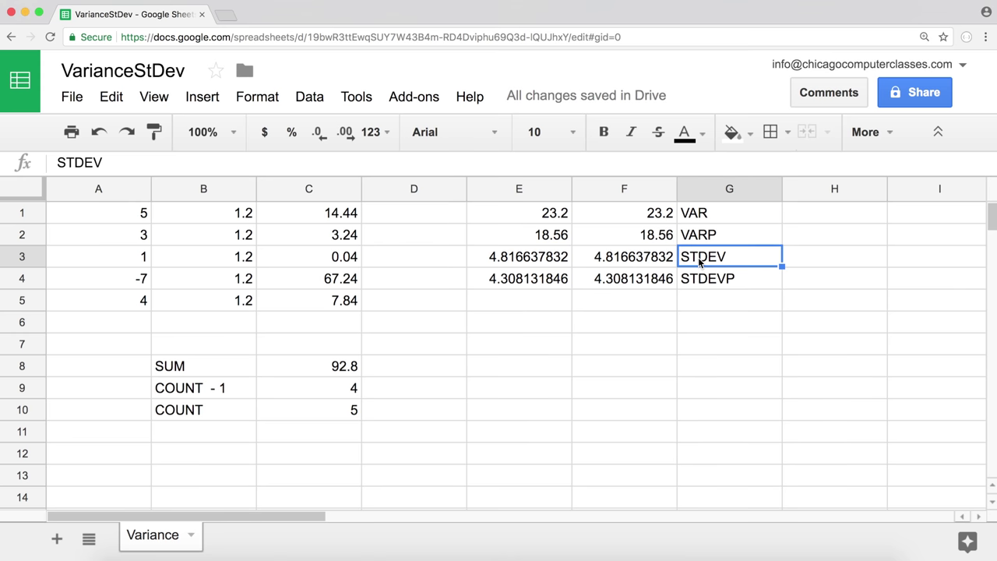
key(Right)
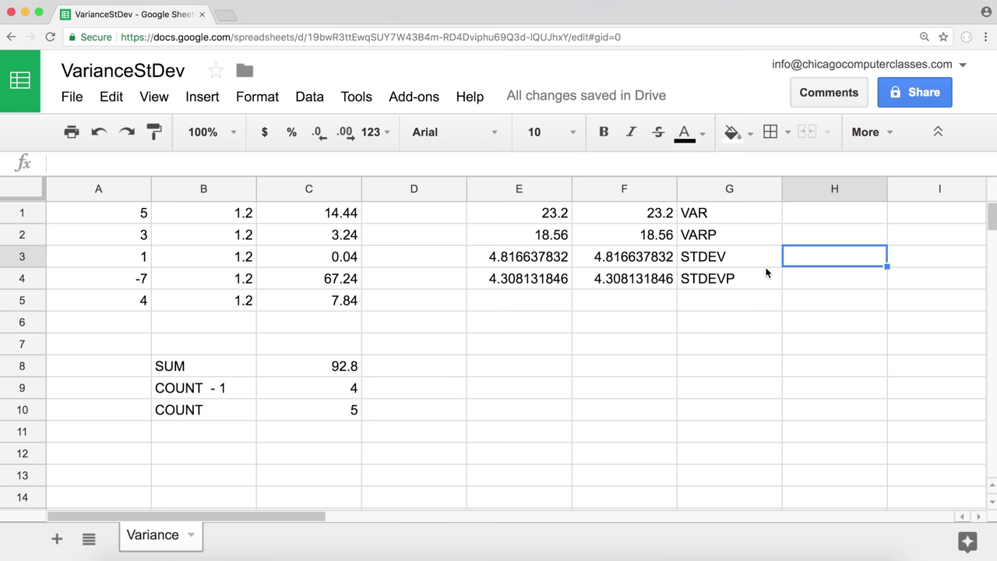
text(n-1)
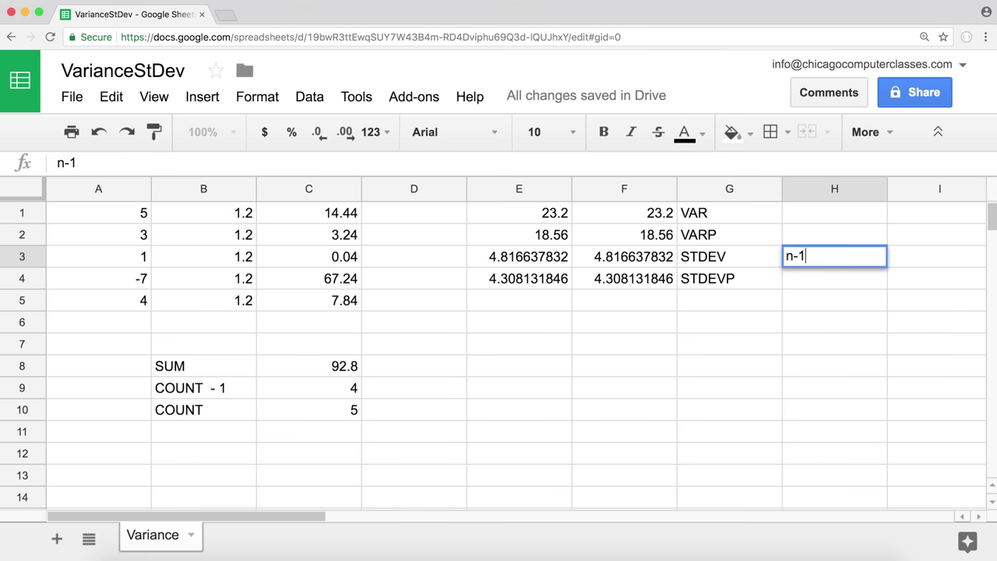
key(Return)
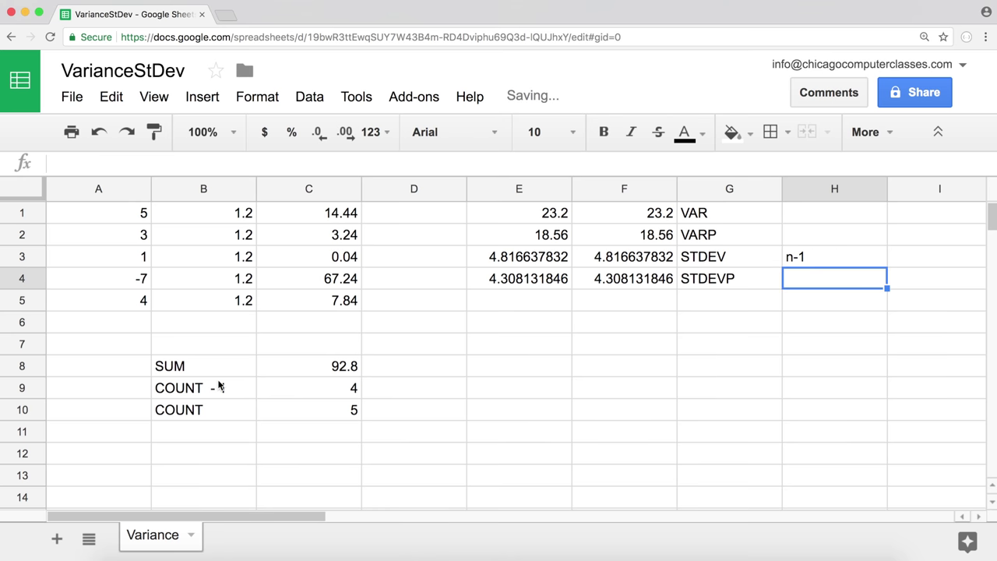
Step: Annotate the STDEVP row with the divisor n in H4
drag(128, 214, 141, 280)
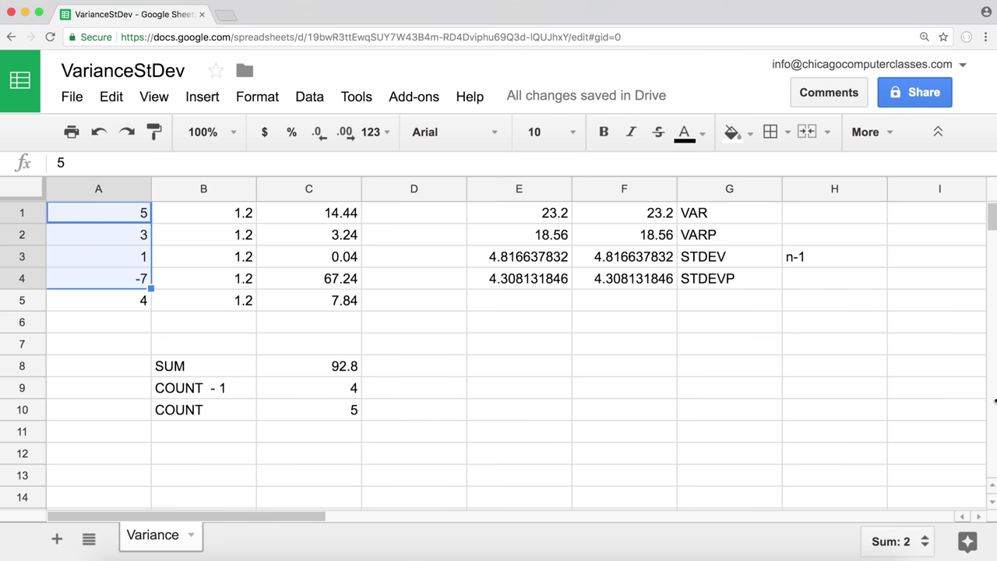
click(816, 279)
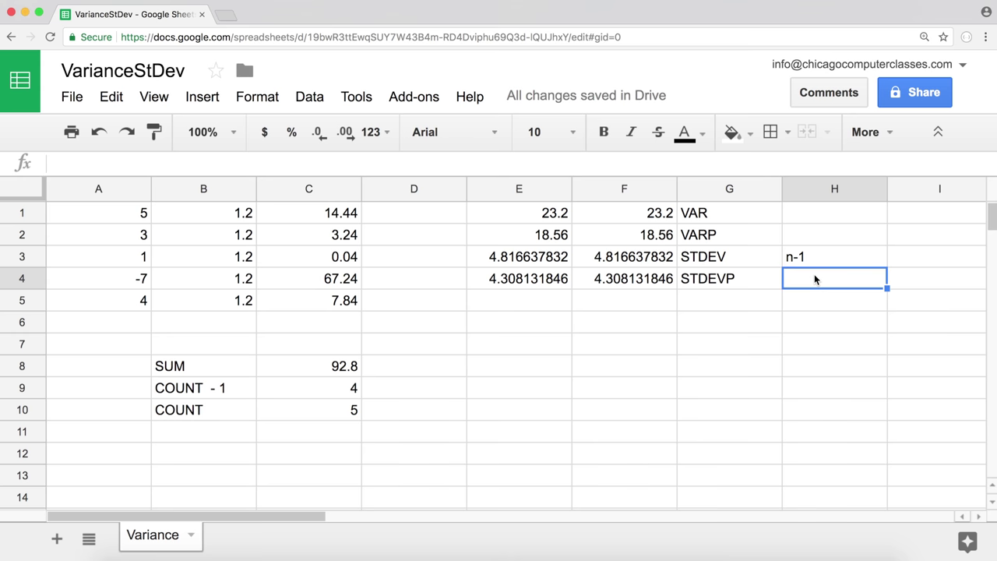
text(n-1)
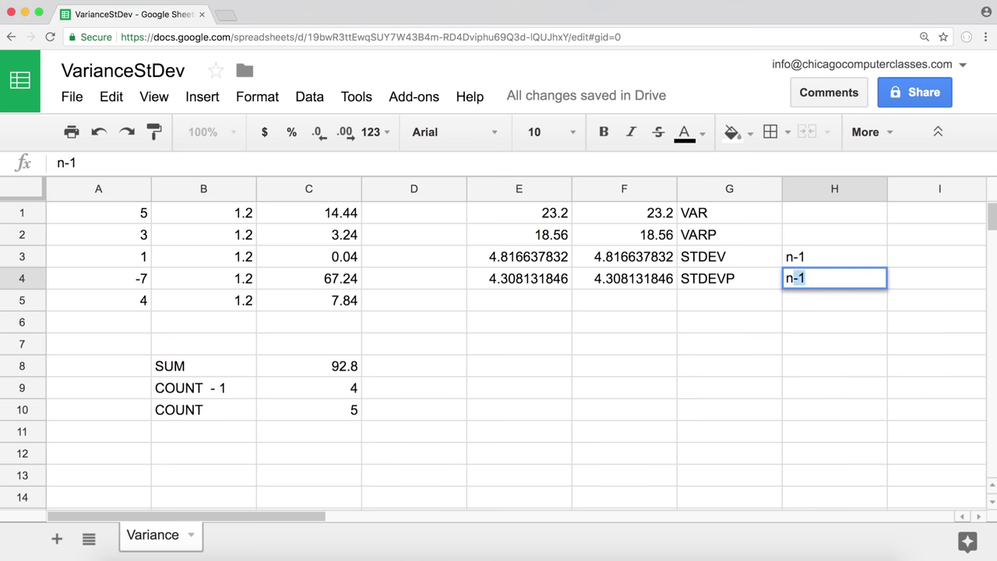
key(Return)
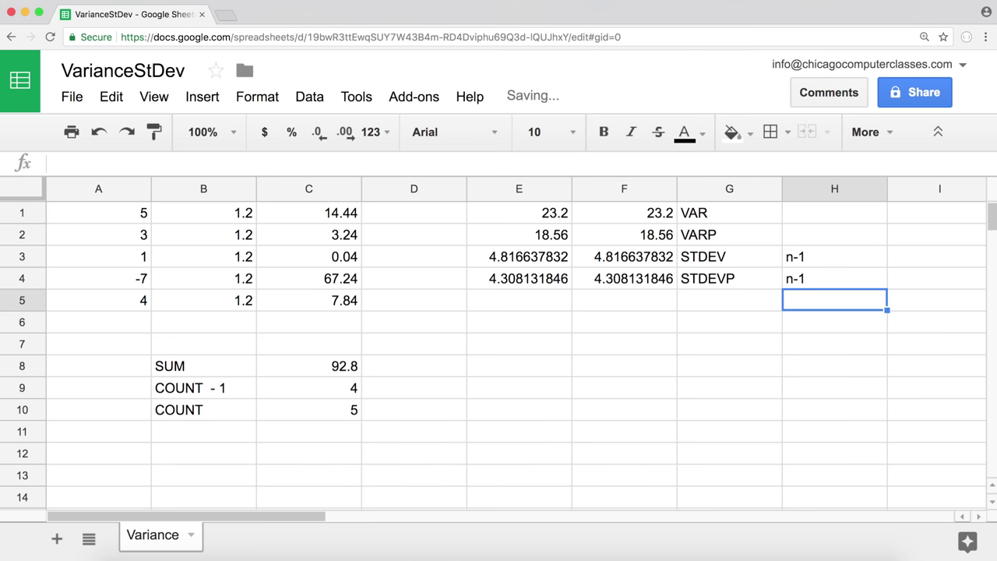
click(828, 265)
double_click(828, 278)
key(BackSpace)
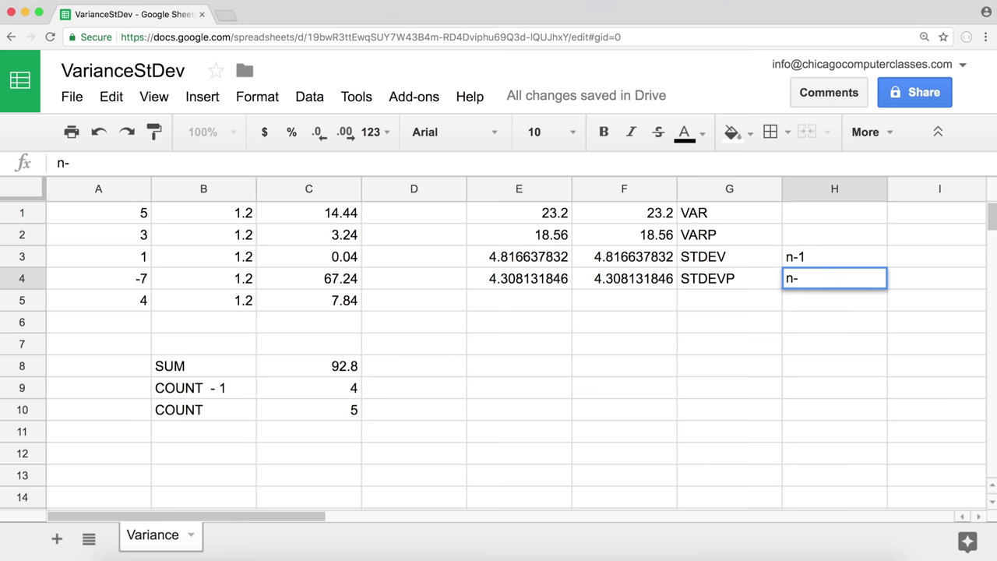
key(Return)
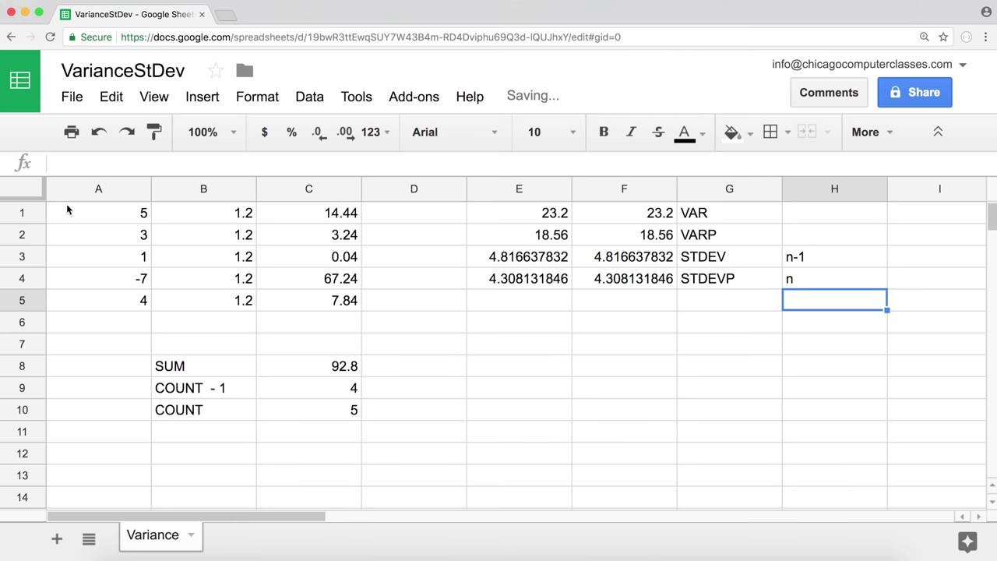
Step: Review the data in A1:A5, its count in C10, the square-root results in E3:E4 and the averages in B1:B5
click(90, 216)
drag(90, 216, 116, 296)
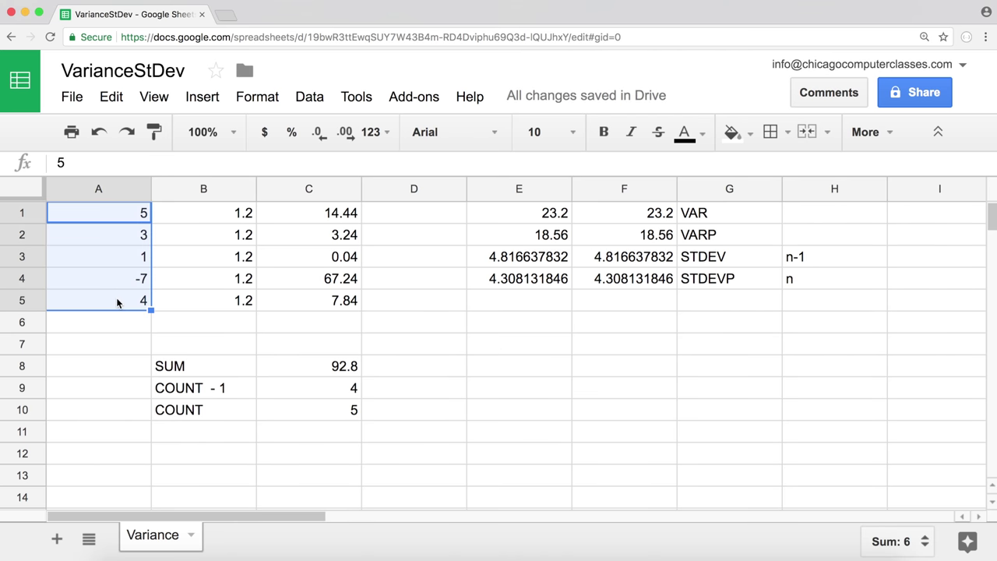
click(323, 413)
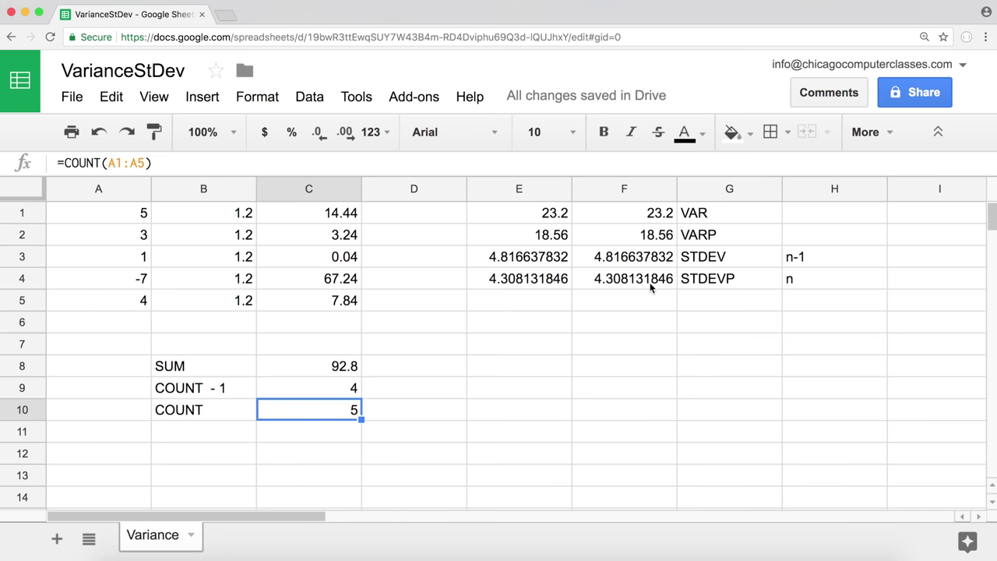
drag(521, 264, 535, 287)
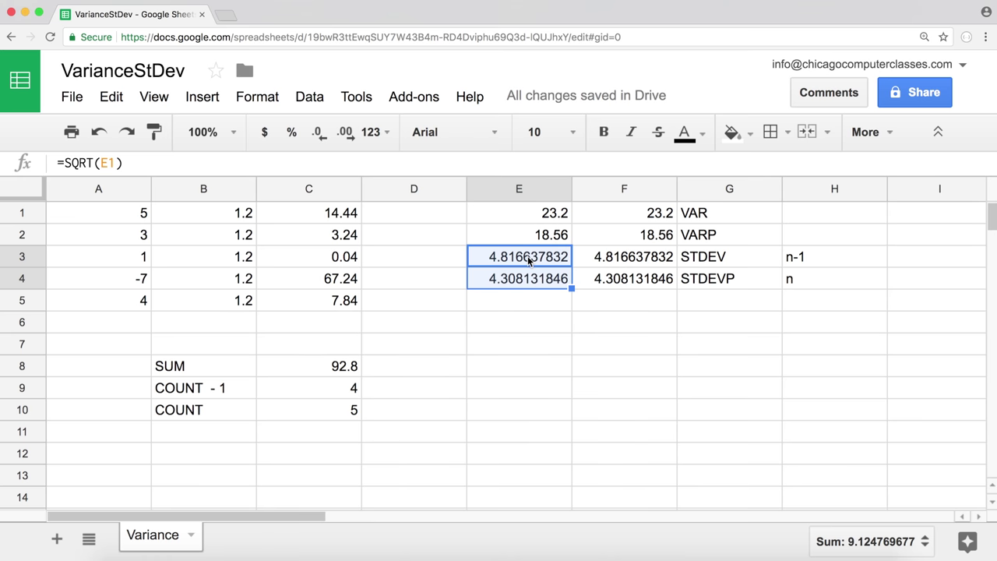
drag(109, 223, 116, 298)
drag(205, 216, 209, 298)
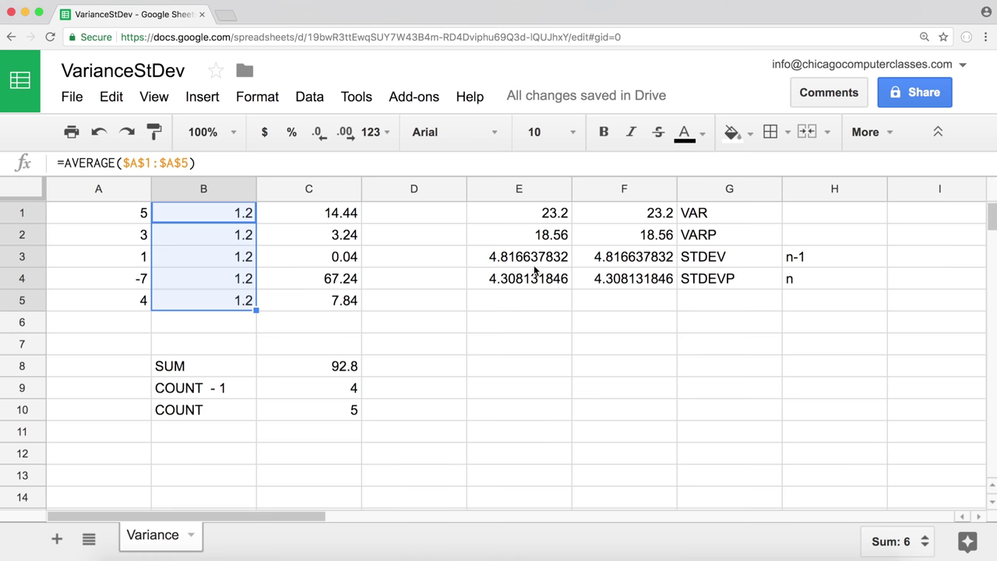
Step: Calculate the average absolute deviation of A1:A5 in E6 with the formula =AVEDEV(A1:A5)
click(536, 330)
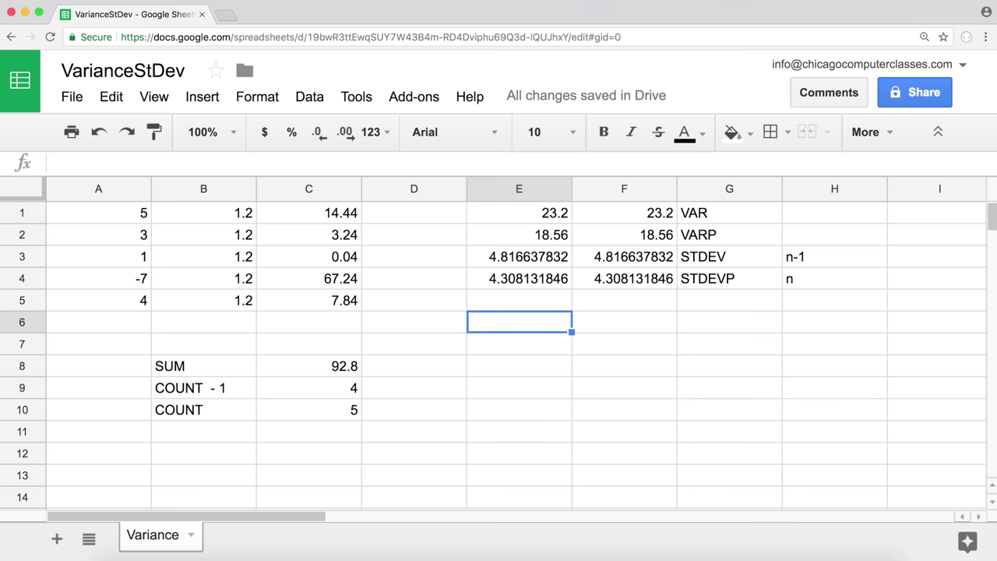
text(=)
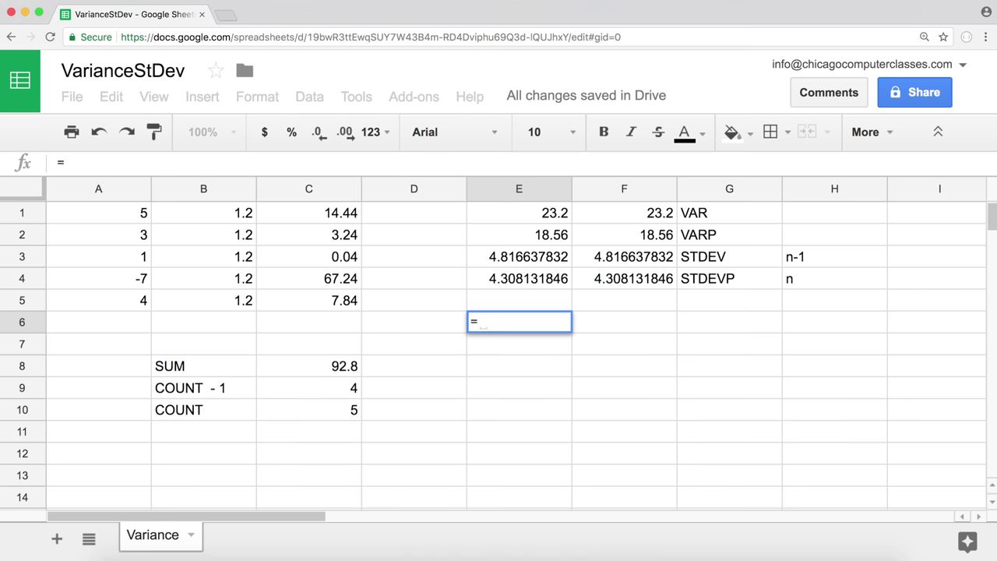
text(a)
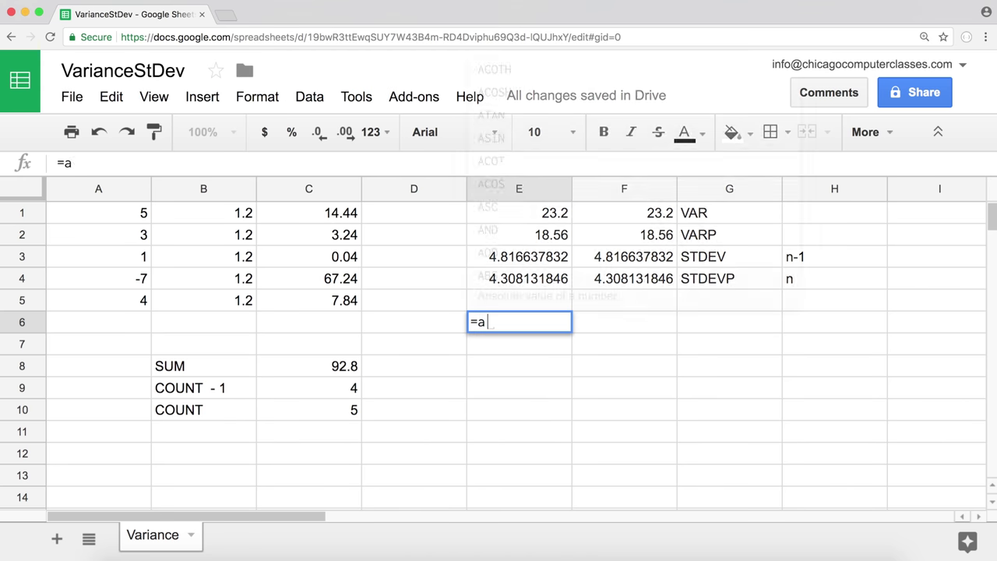
text(ve)
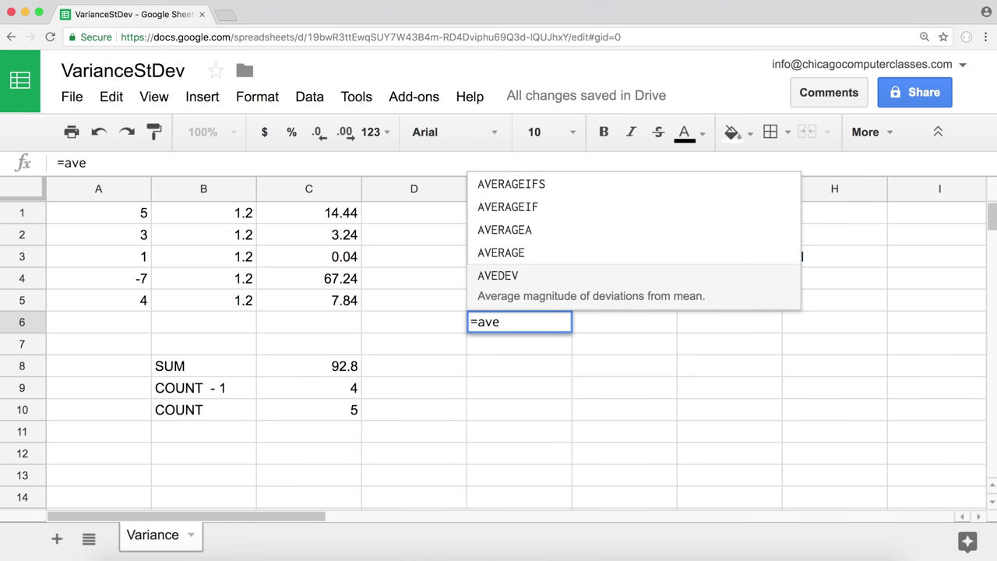
key(Tab)
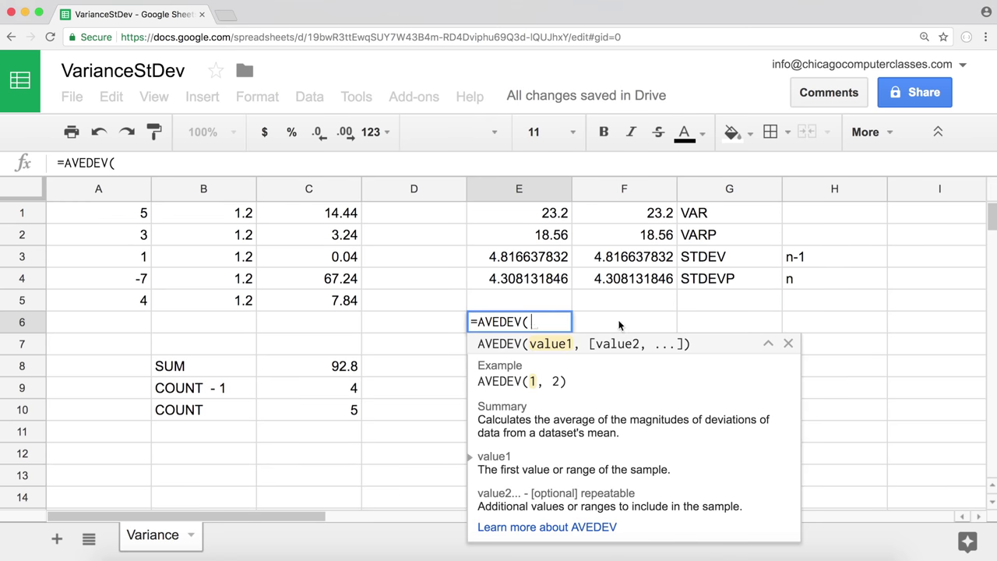
drag(143, 221, 141, 306)
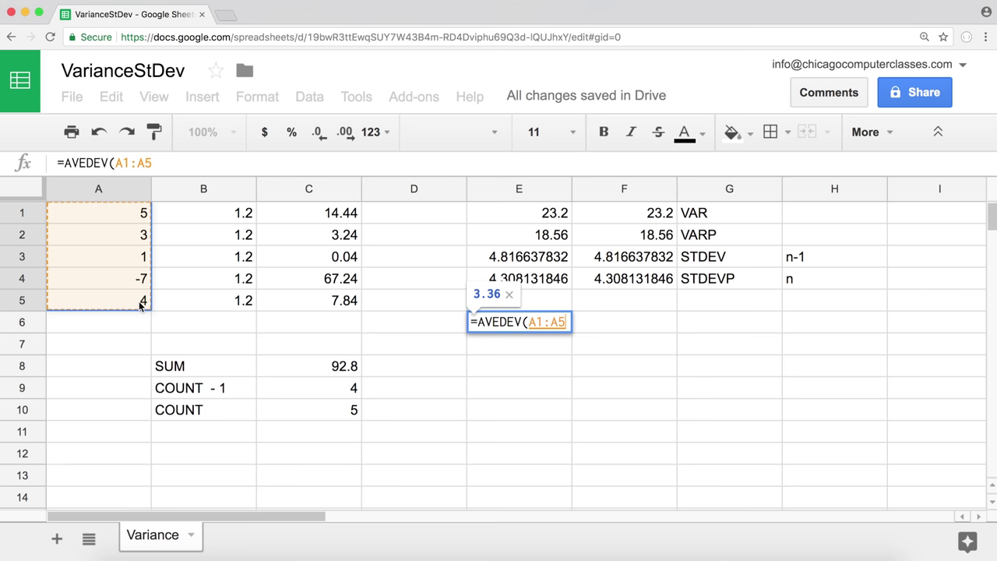
text())
key(Return)
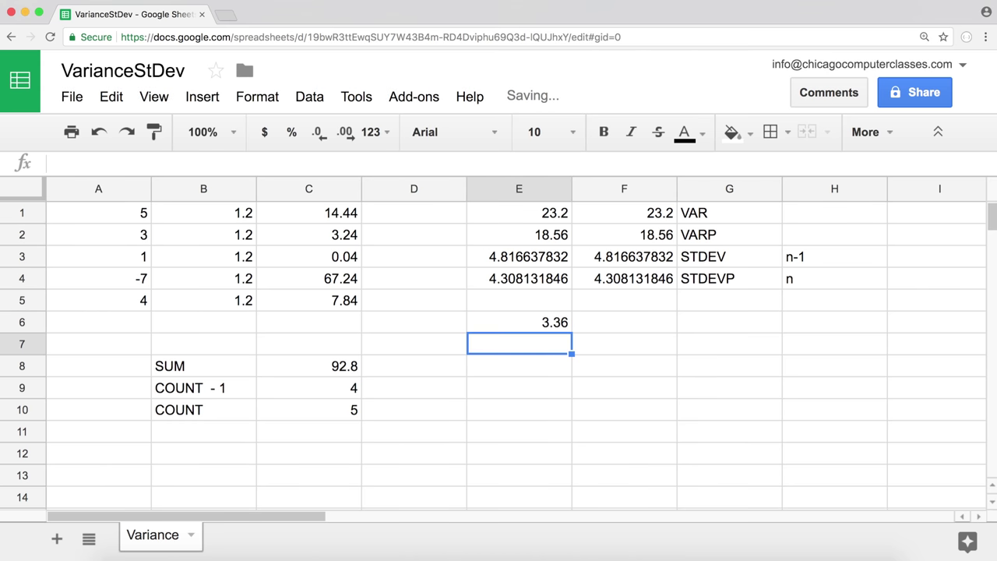
Step: Move the average deviation formula from E6 to F6 and label it AVEDEV in G6
click(519, 322)
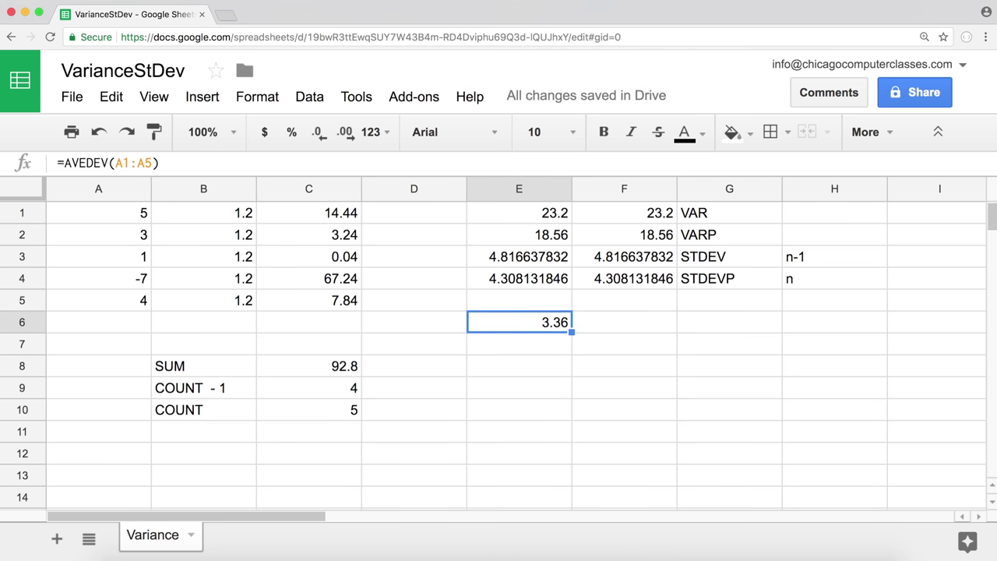
key(ctrl+c)
click(624, 322)
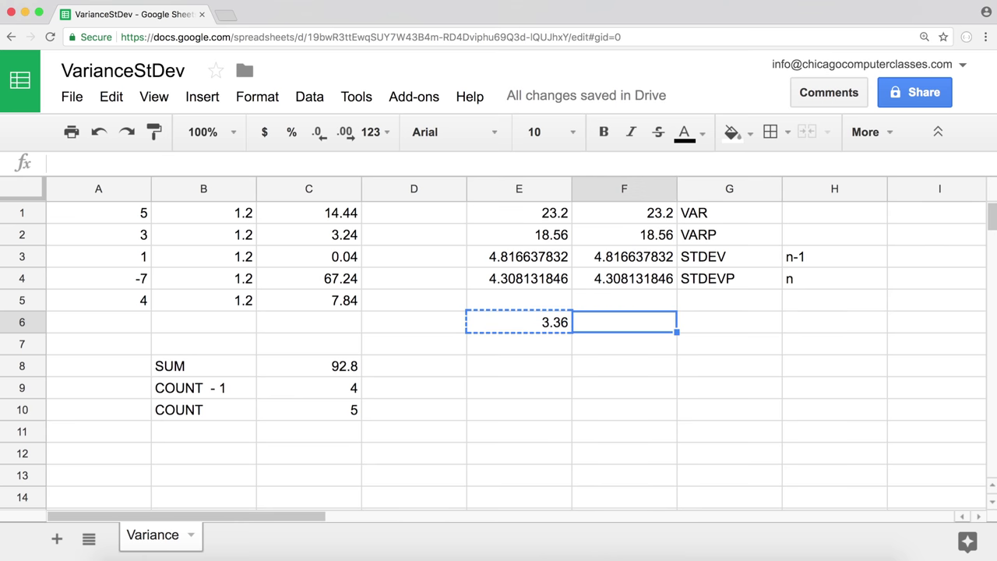
key(ctrl+v)
click(729, 322)
text(AVEDEV)
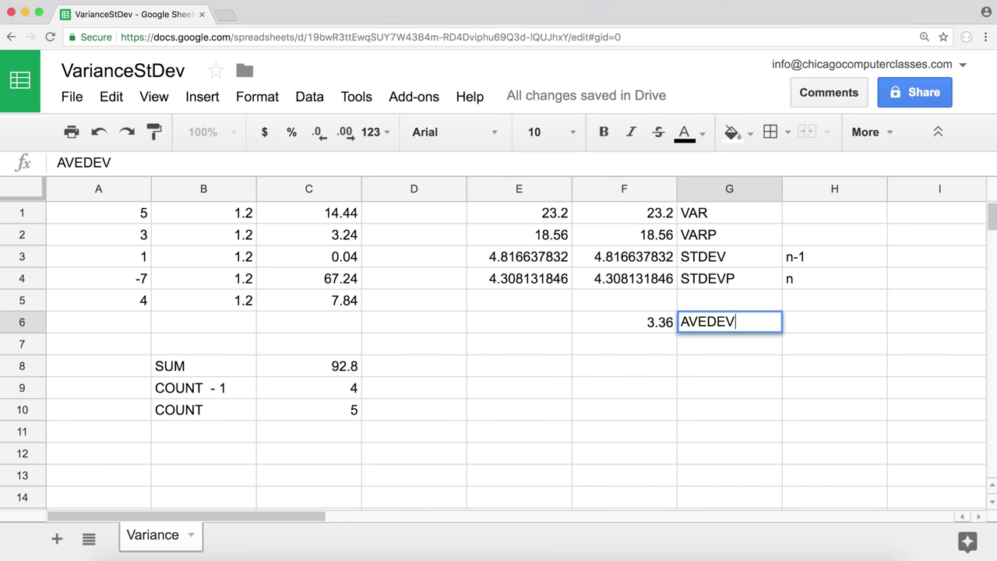
key(Return)
key(Left)
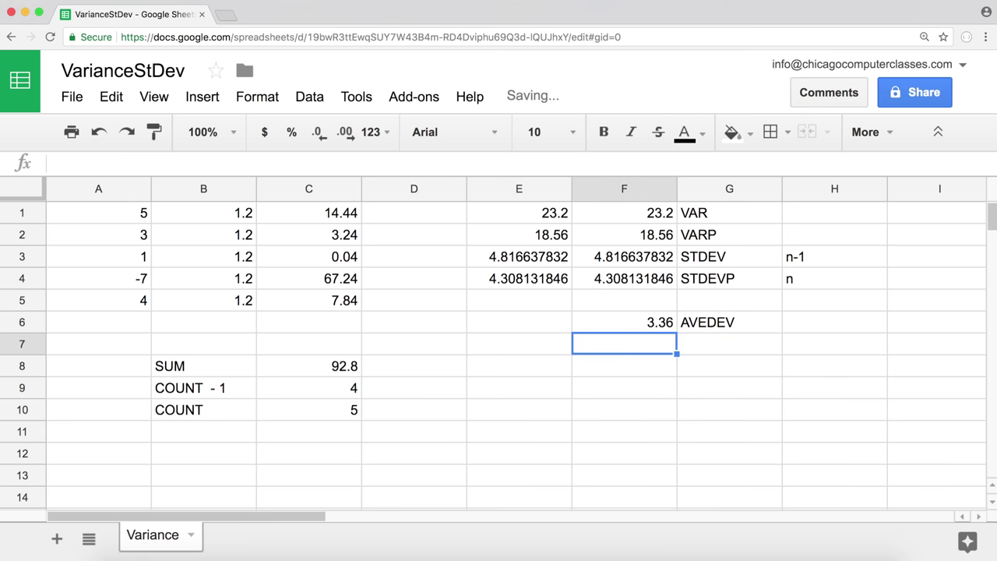
key(Up)
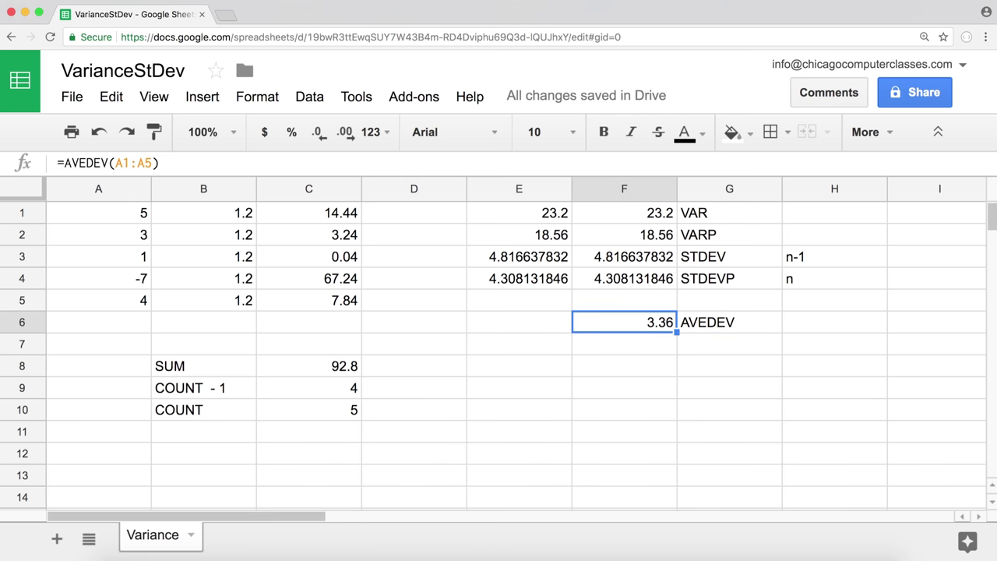
key(Left)
key(Left)
key(Left)
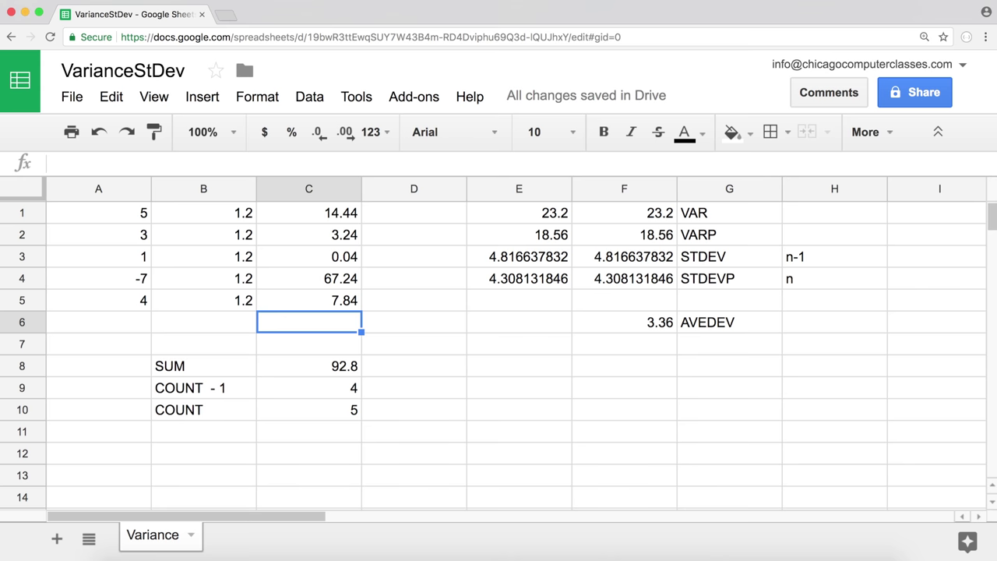
key(Down)
key(Down)
key(Down)
key(Down)
key(Down)
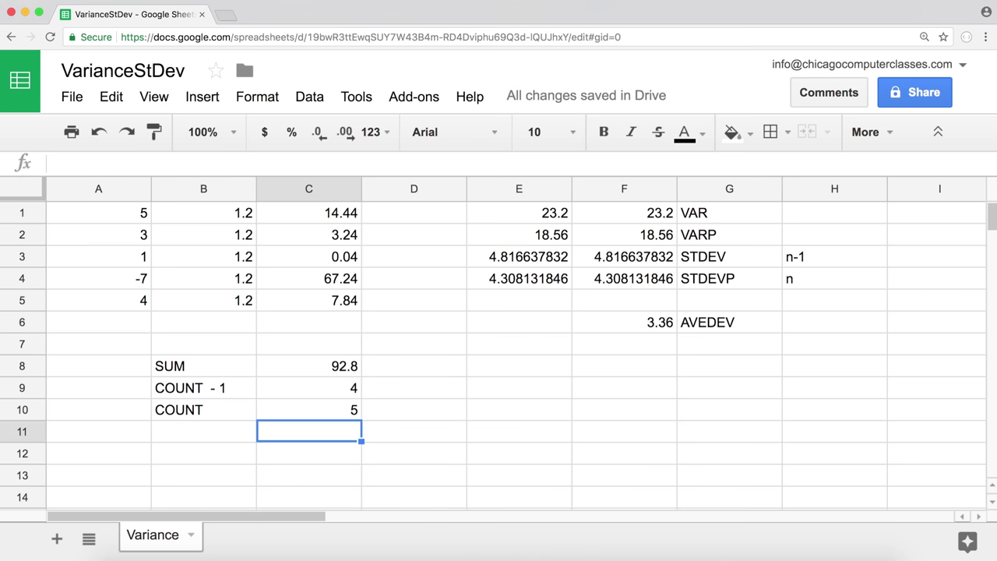
key(Left)
key(Up)
key(Up)
key(Up)
key(Up)
key(Up)
key(Up)
key(Up)
key(Up)
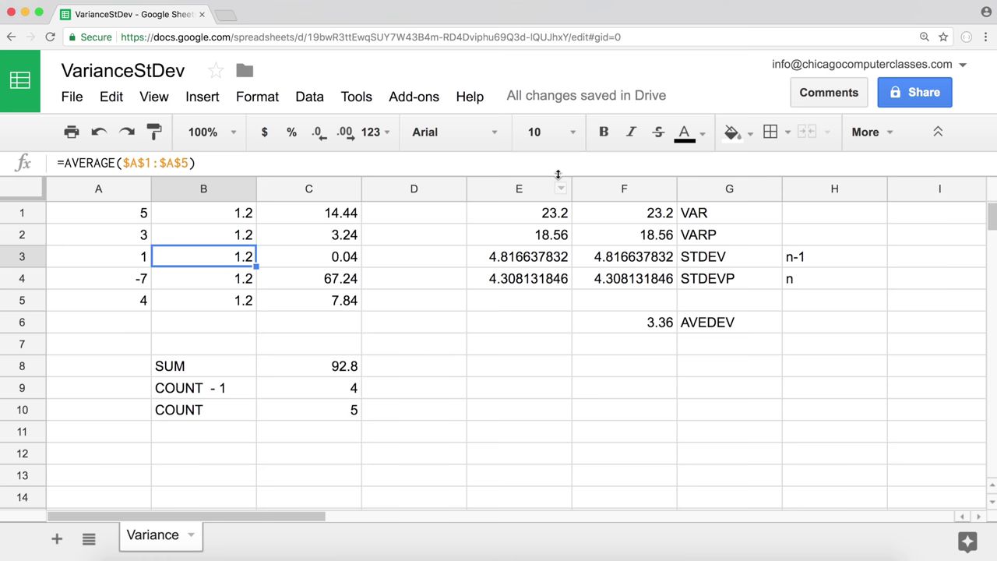
Step: Insert one blank column before column E to make room for the manual average deviation calculation
right_click(526, 191)
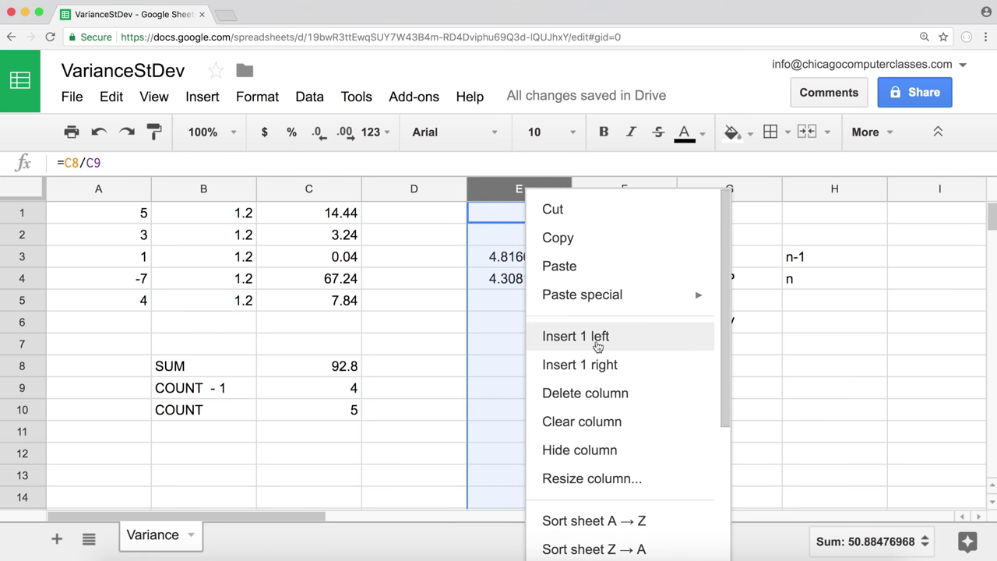
click(598, 336)
click(385, 214)
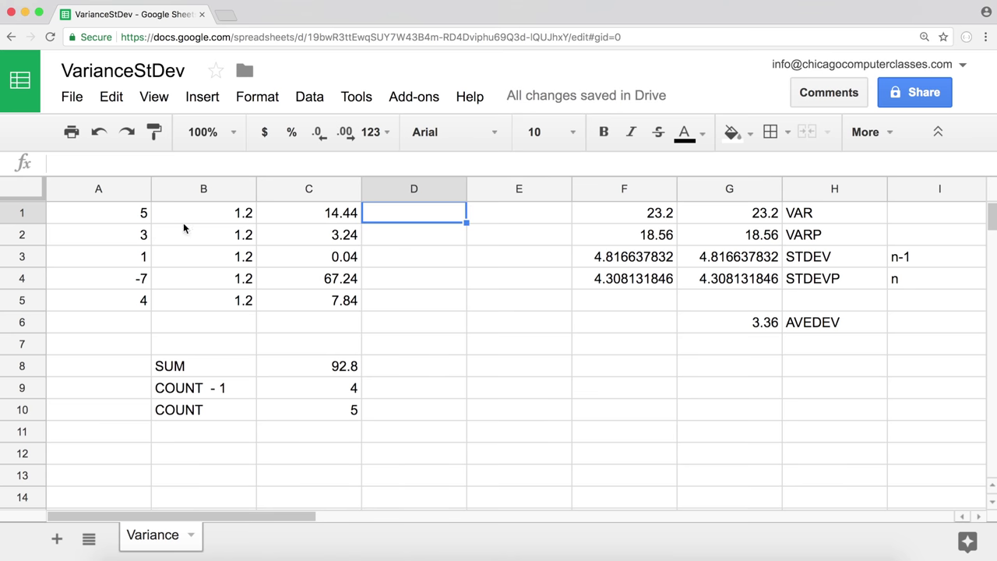
Step: Calculate the absolute deviation of A1 from the mean in D1 with the formula =abs(A1-B1)
drag(104, 216, 135, 301)
drag(234, 212, 231, 300)
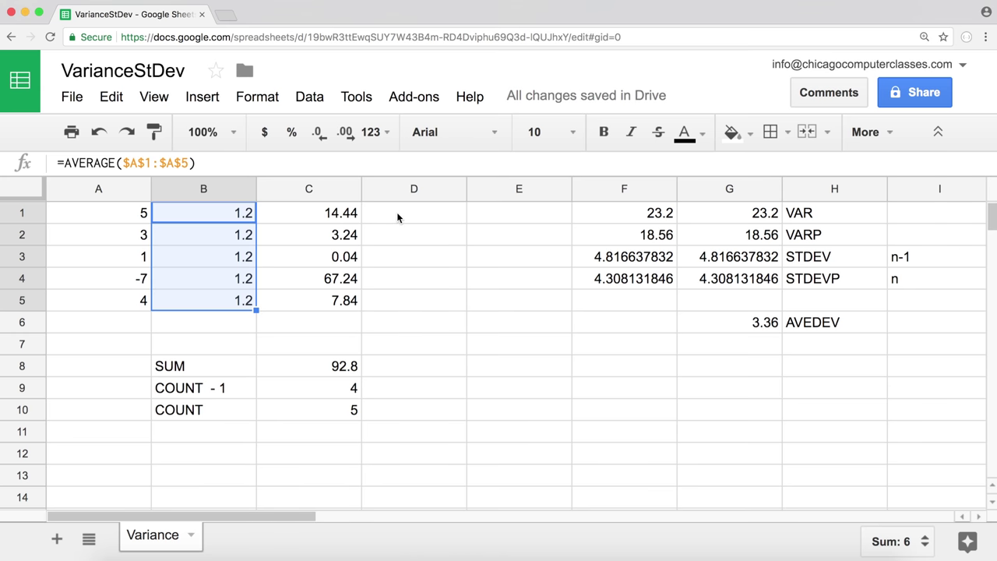
click(313, 214)
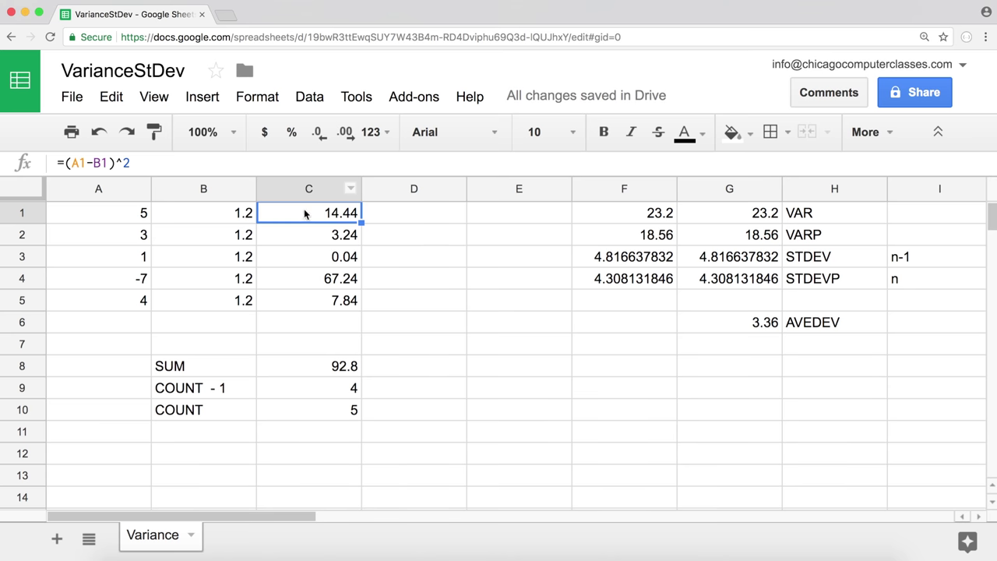
click(376, 212)
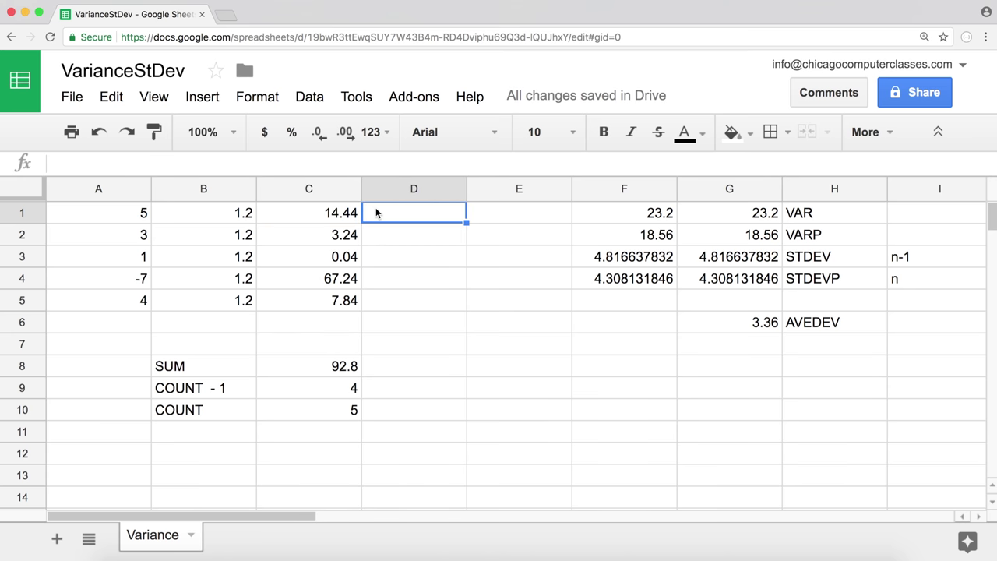
text(=)
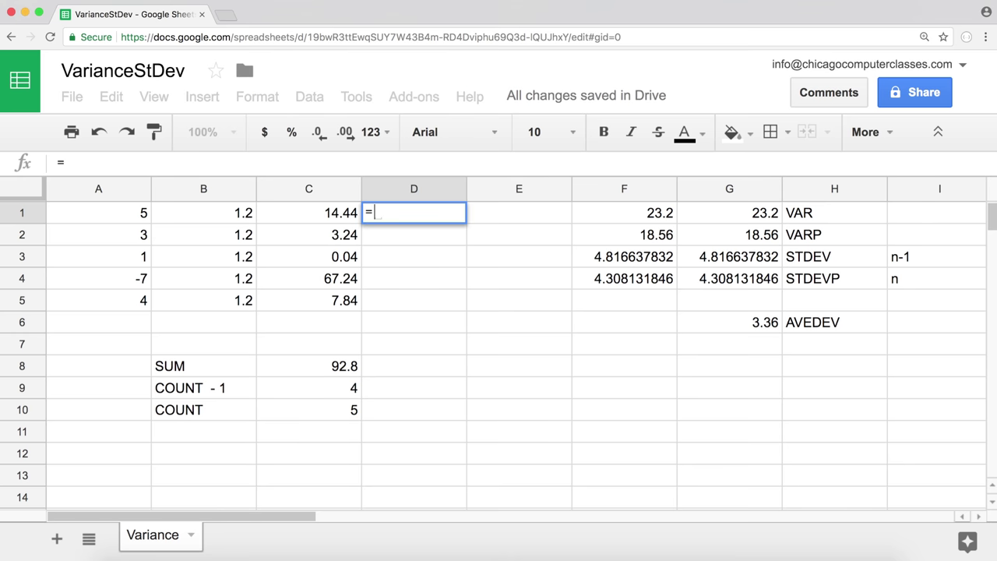
click(120, 215)
text(-)
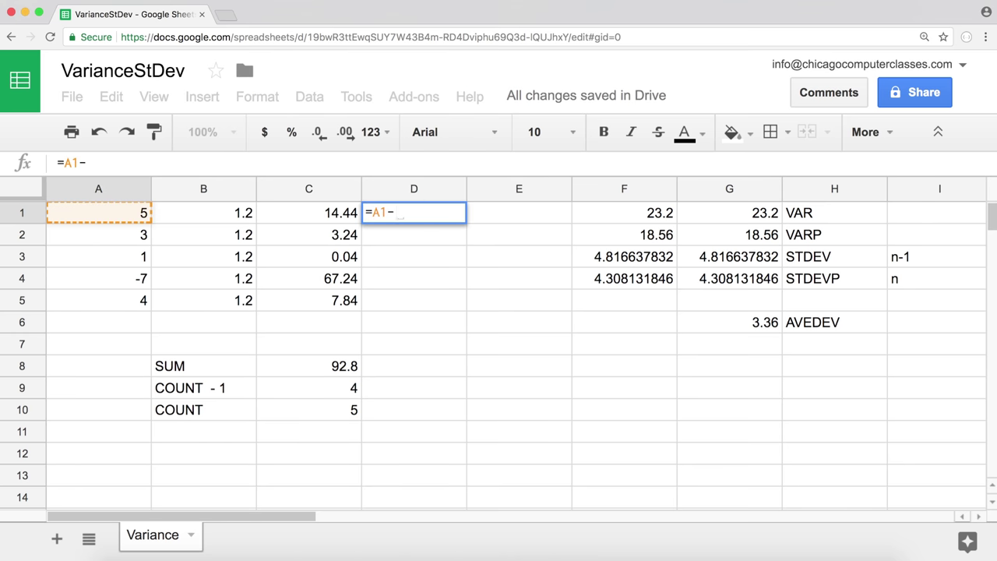
click(241, 215)
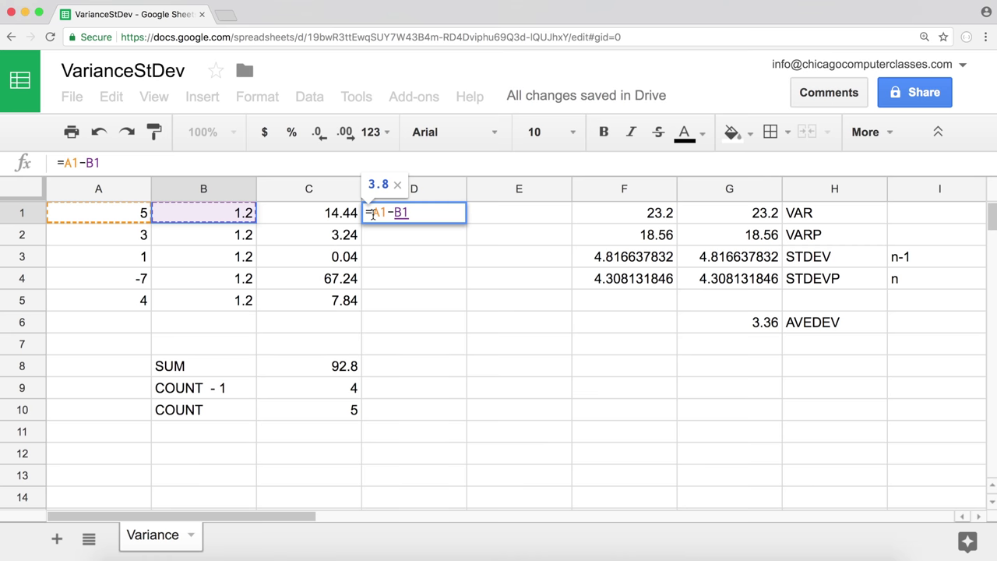
click(373, 215)
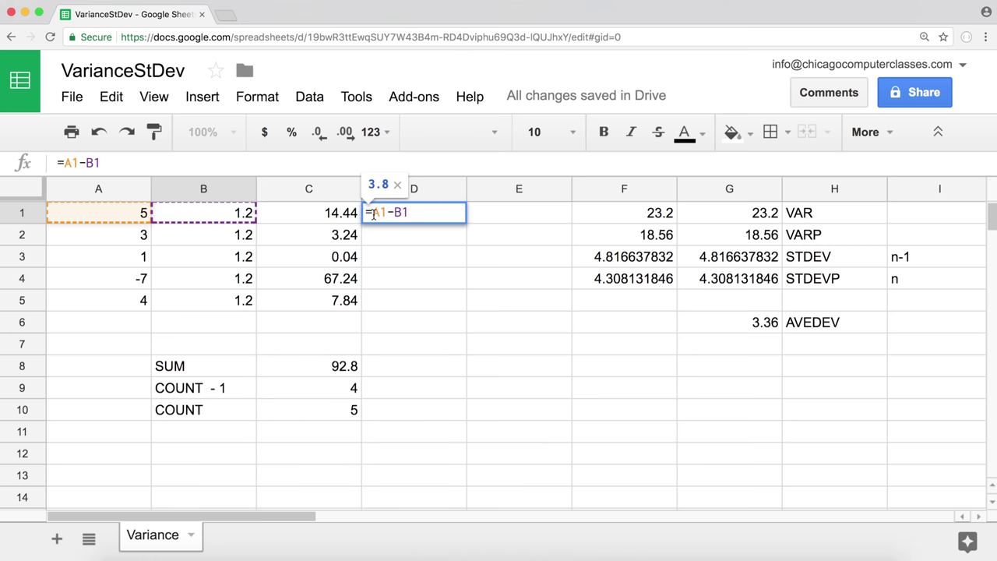
text(abs)
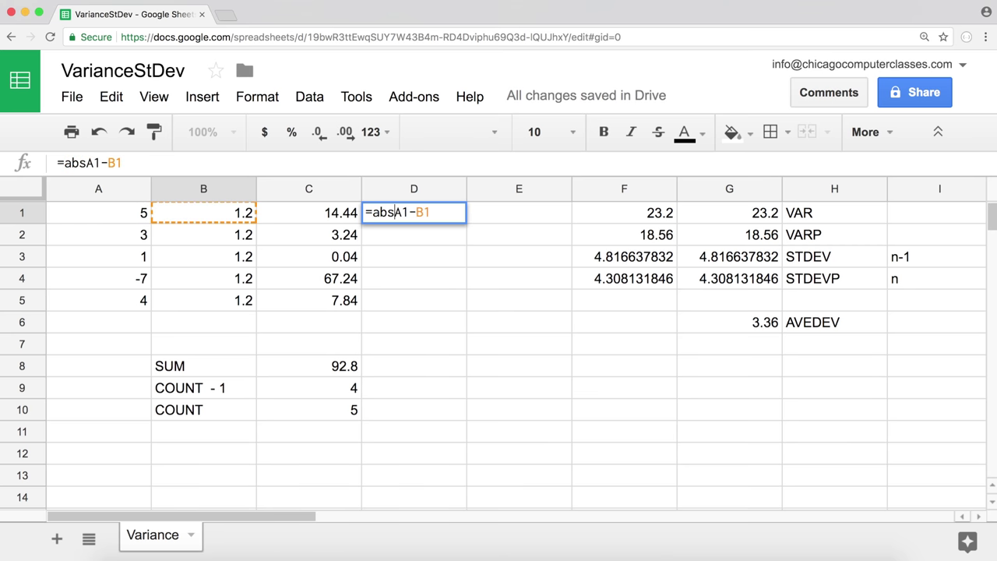
text(()
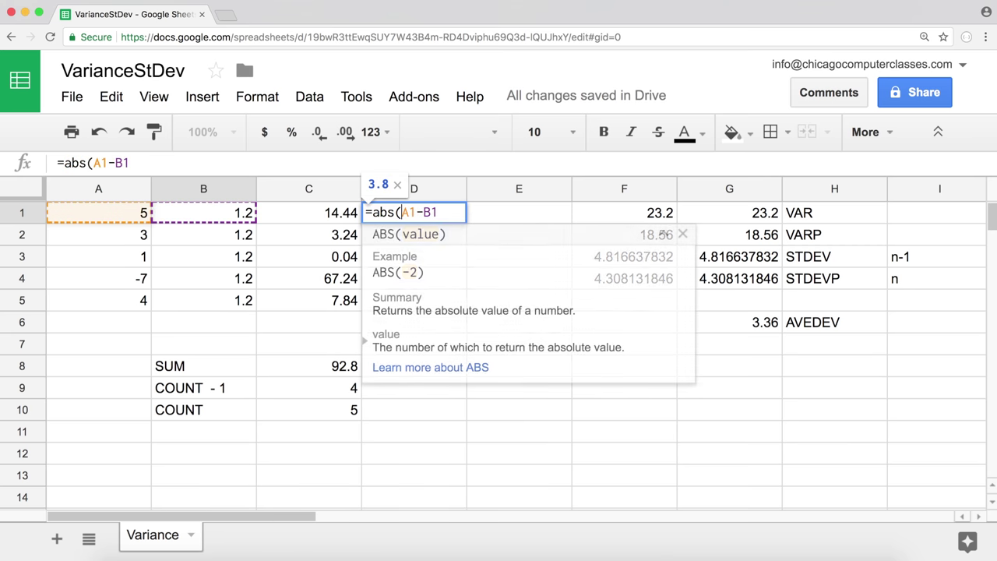
click(438, 212)
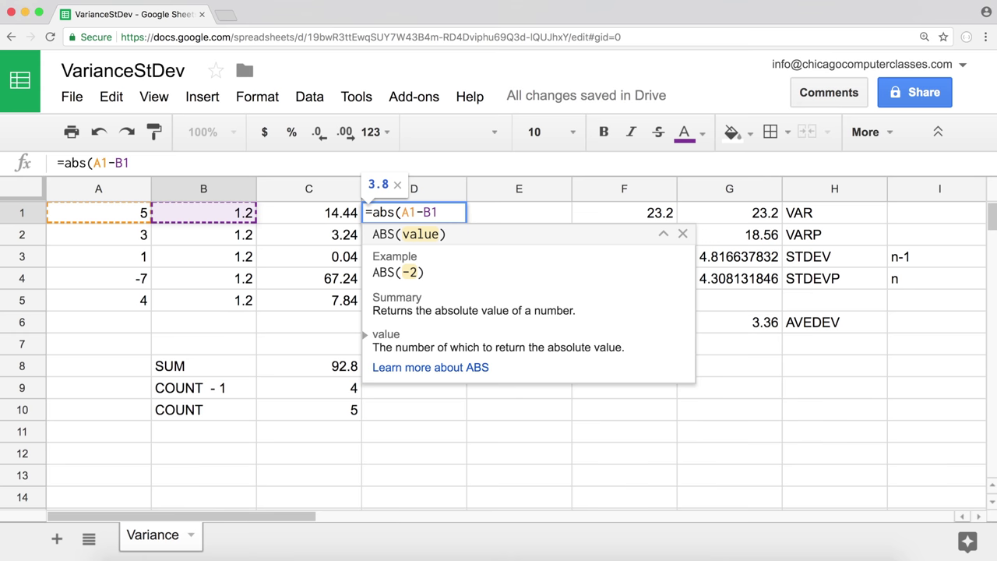
text())
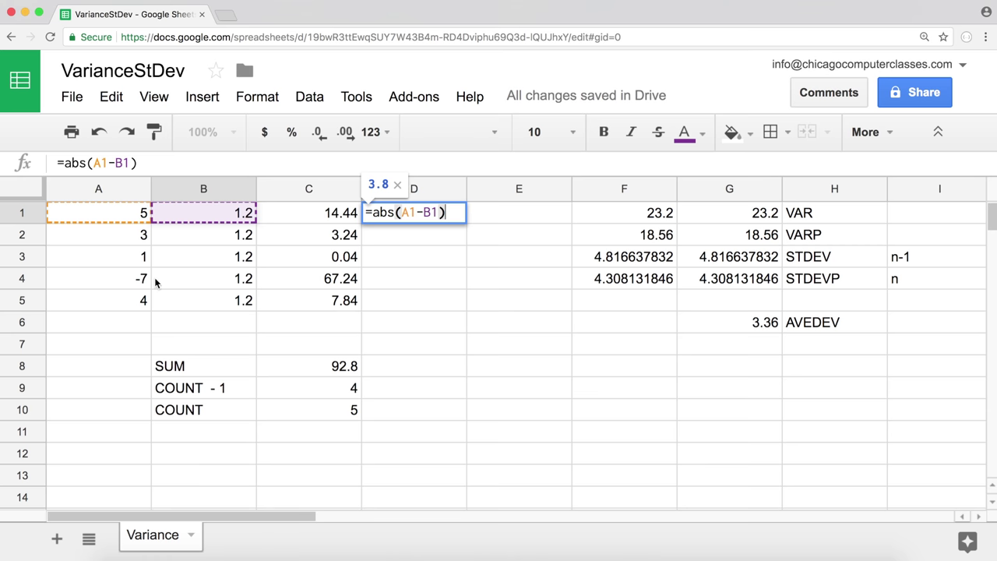
key(Return)
Step: Fill the absolute deviation formula from D1 down through D5 and check the row 4 calculation and the D1 formula
click(448, 214)
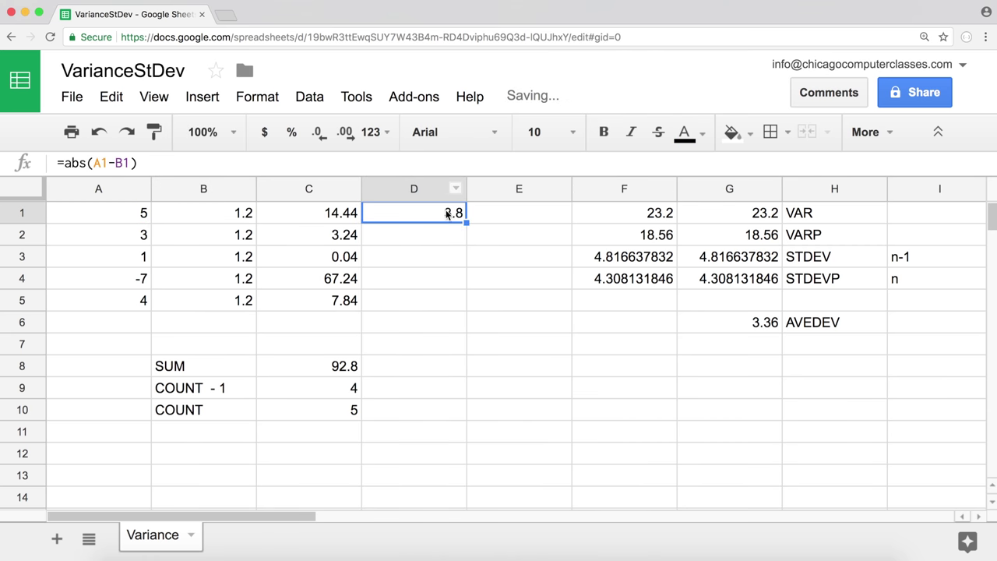
drag(466, 223, 466, 308)
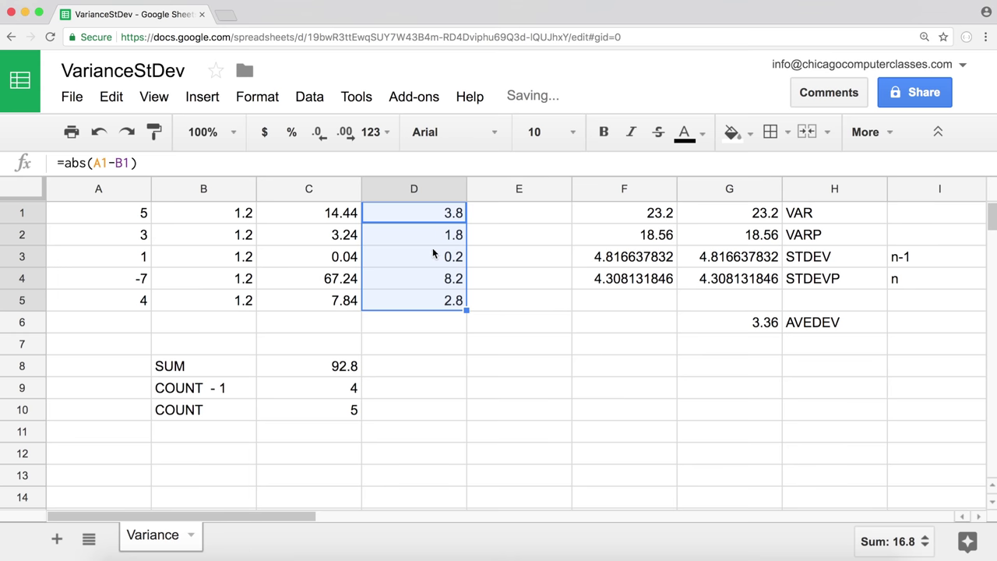
click(434, 280)
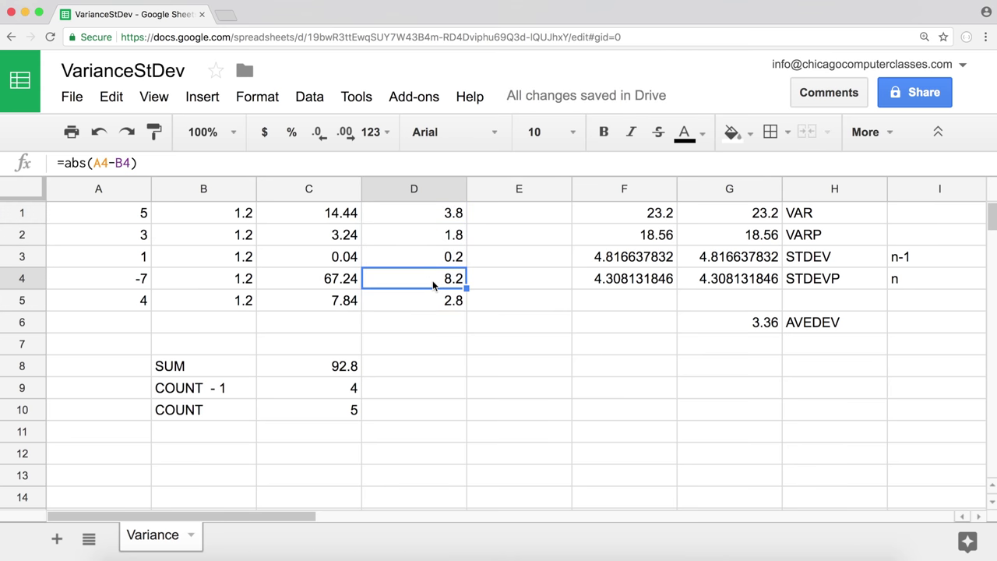
click(117, 288)
click(204, 285)
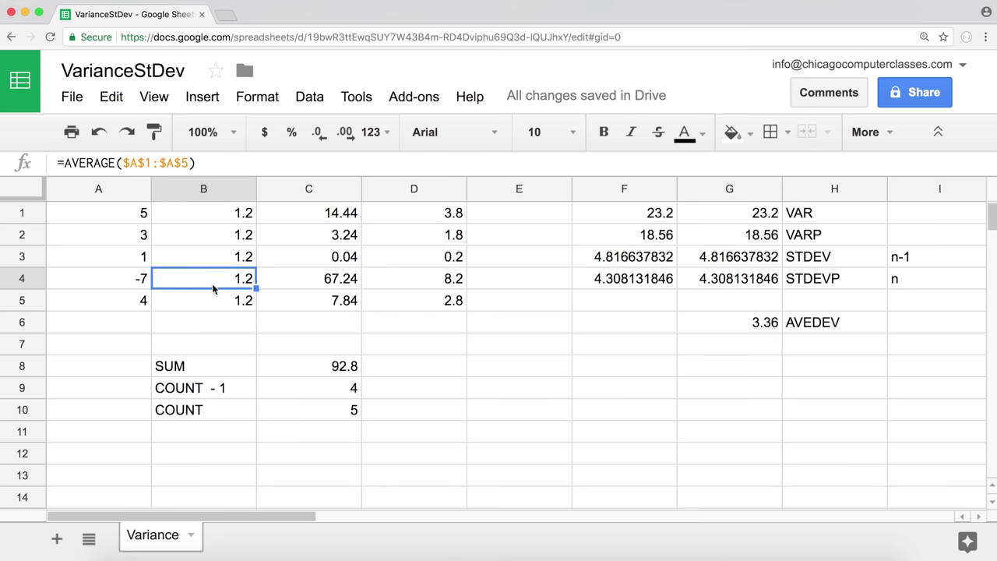
click(432, 278)
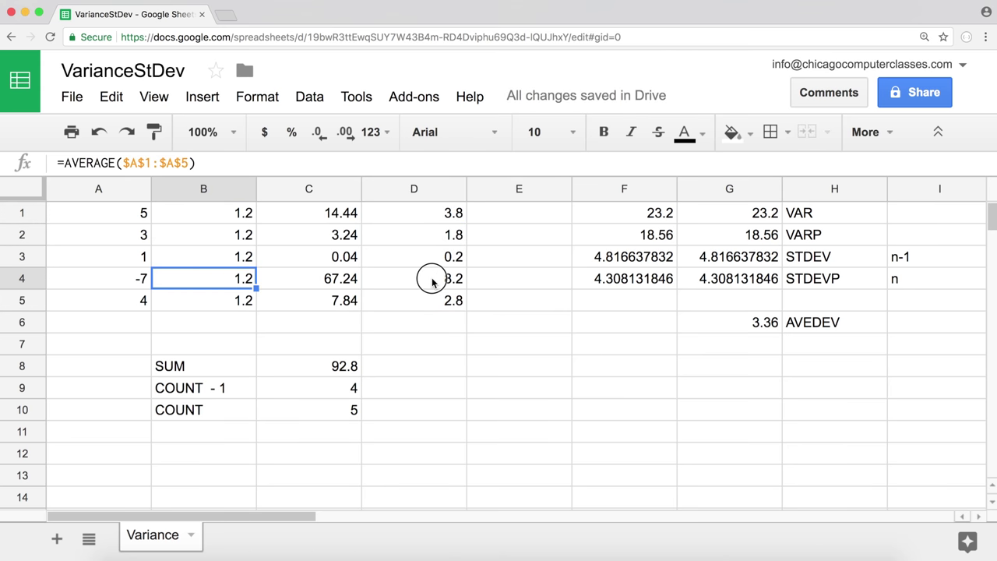
click(433, 216)
double_click(434, 212)
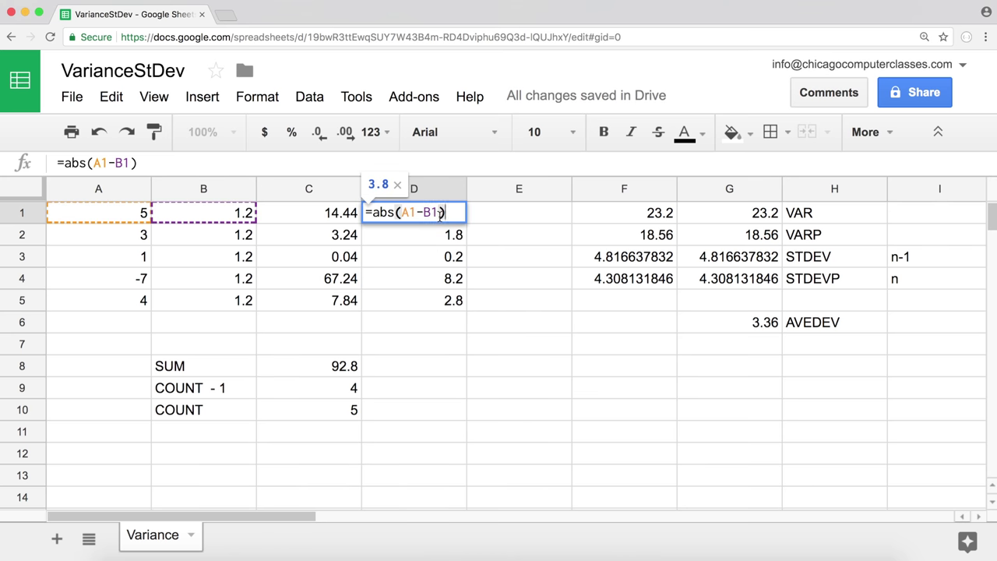
key(Return)
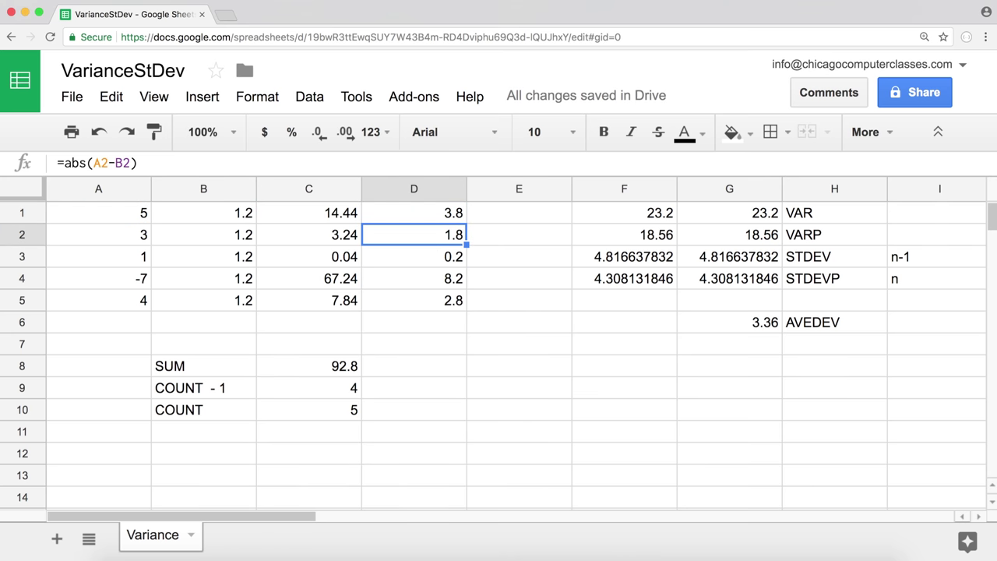
Step: Total the absolute deviations in D8 with the formula =SUM(D1:D5)
drag(447, 212, 449, 304)
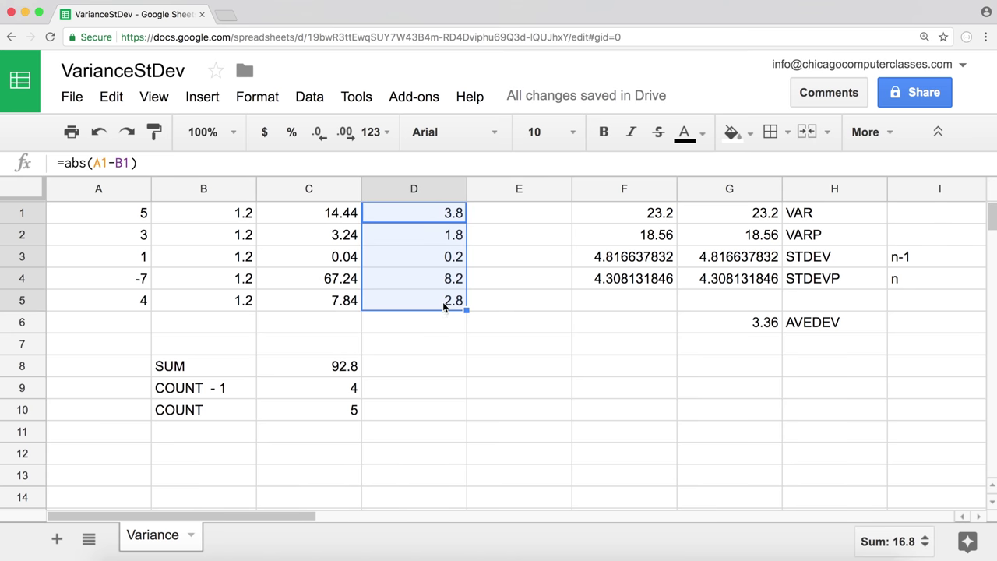
click(450, 374)
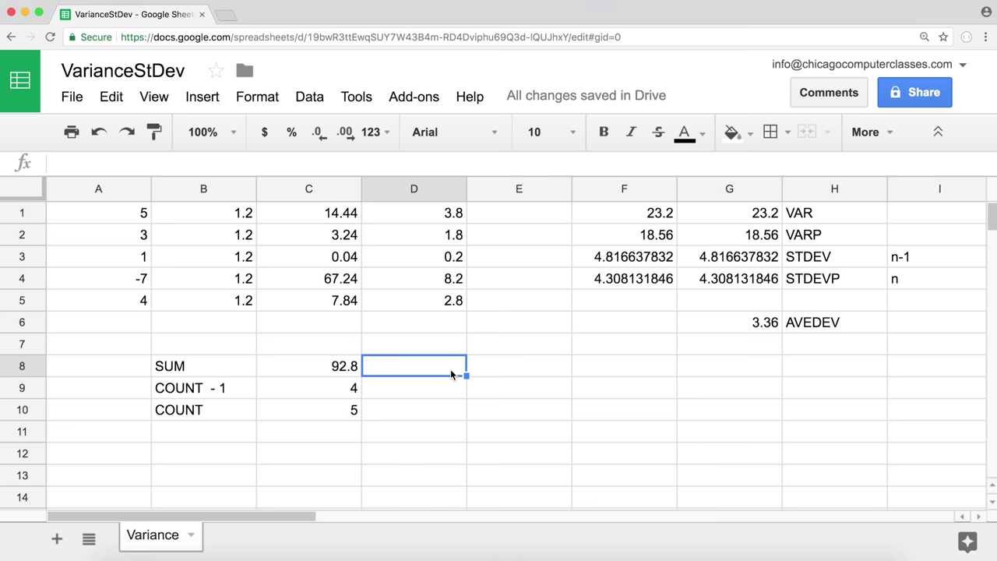
text(=sum)
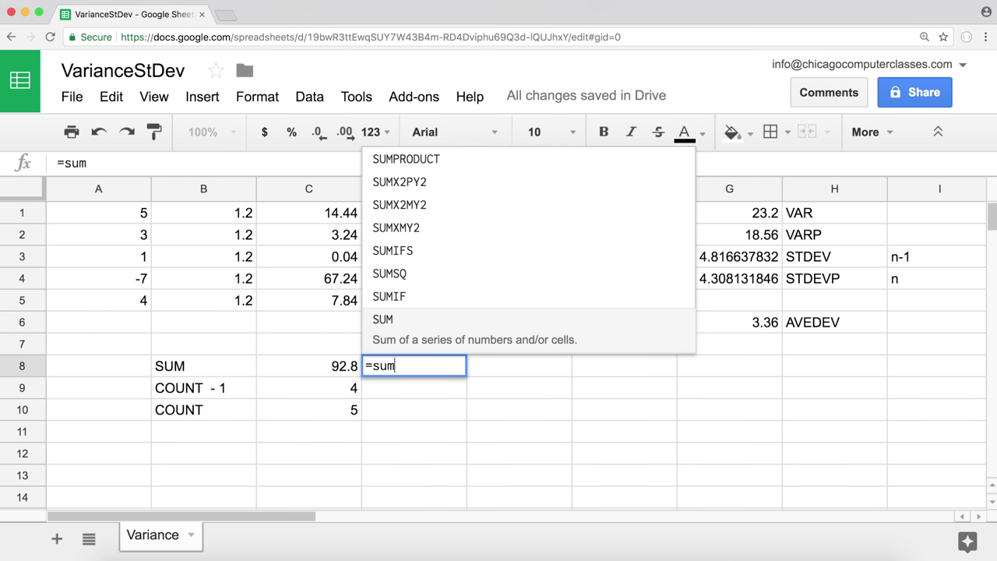
key(Tab)
click(308, 234)
drag(409, 219, 415, 304)
text())
key(Return)
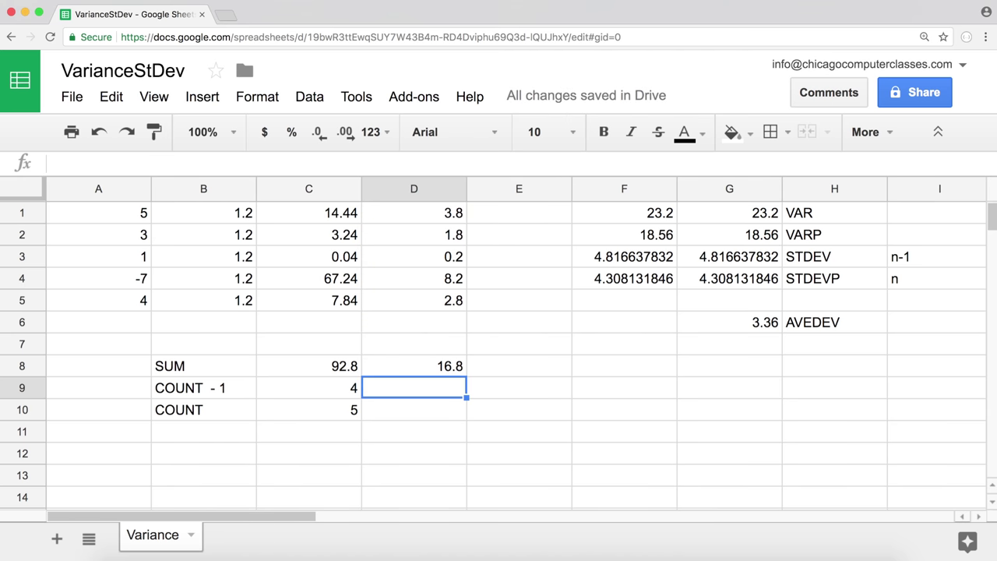
Step: Count the data values in D10 with the formula =COUNT(A1:A5)
click(414, 366)
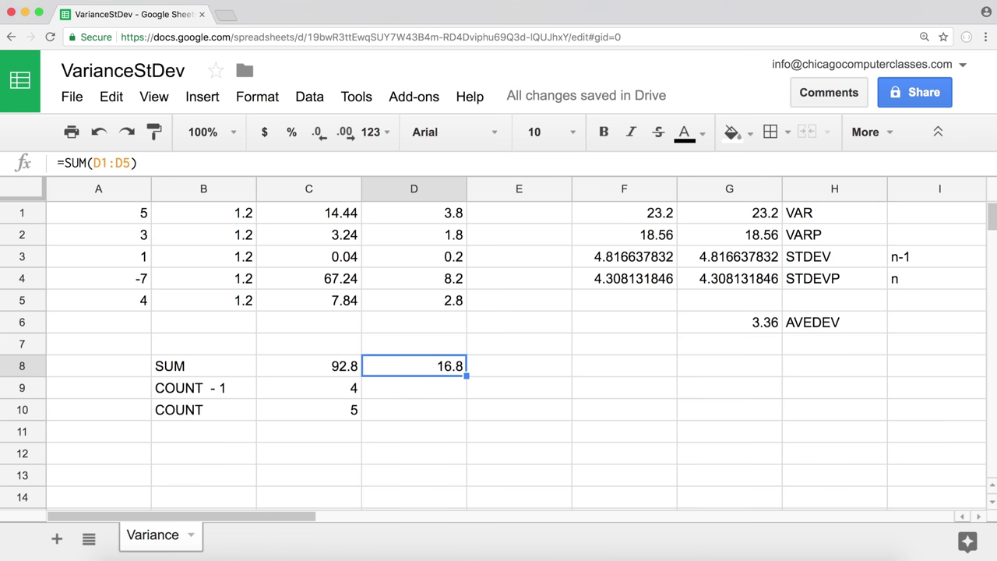
click(414, 387)
click(414, 409)
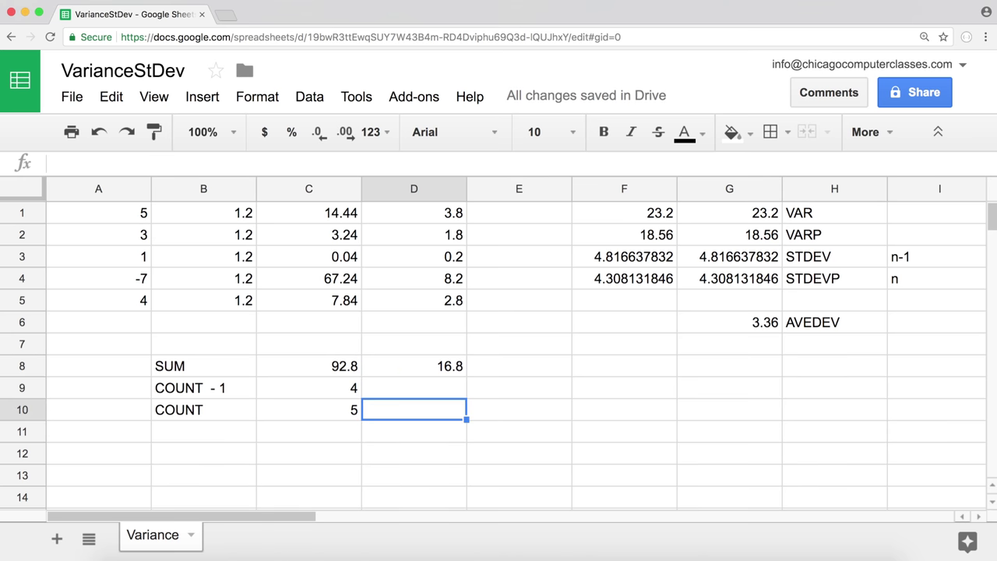
text(=coun)
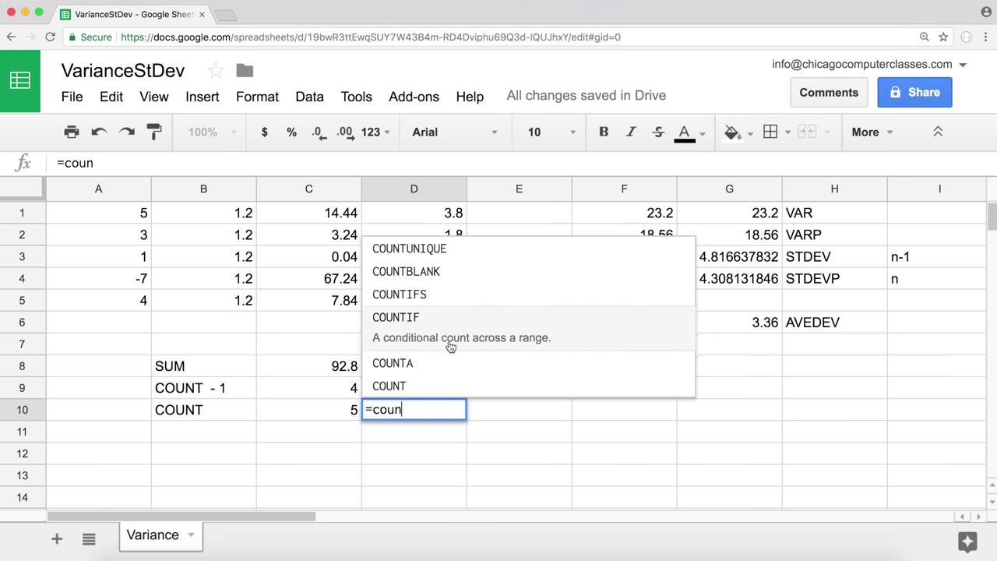
click(439, 385)
drag(127, 218, 117, 312)
text())
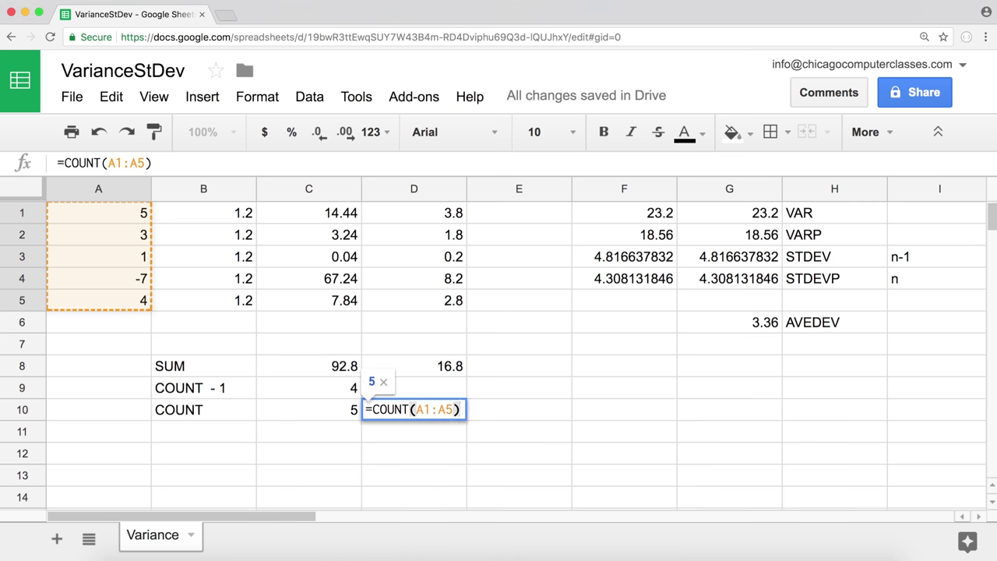
key(Return)
Step: Calculate the manual average deviation in F6 by dividing the sum by the count with =D8/D10
key(Up)
key(Up)
key(Up)
key(Up)
key(Right)
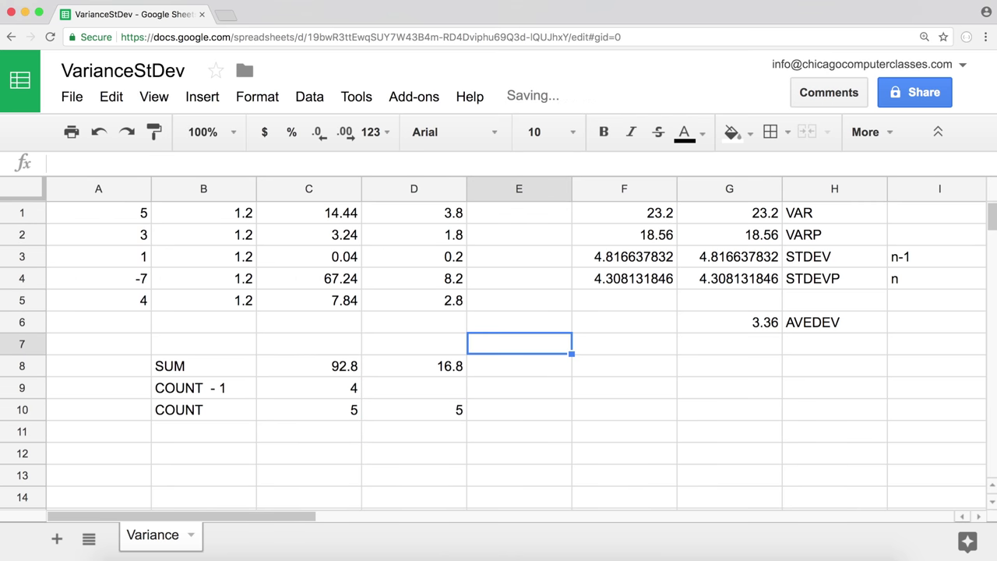
key(Right)
key(Up)
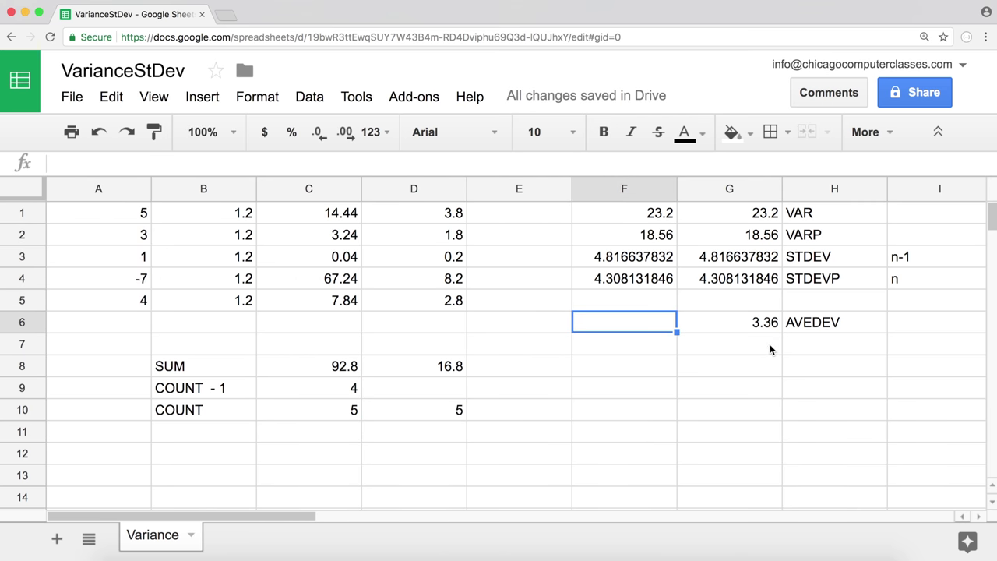
text(=)
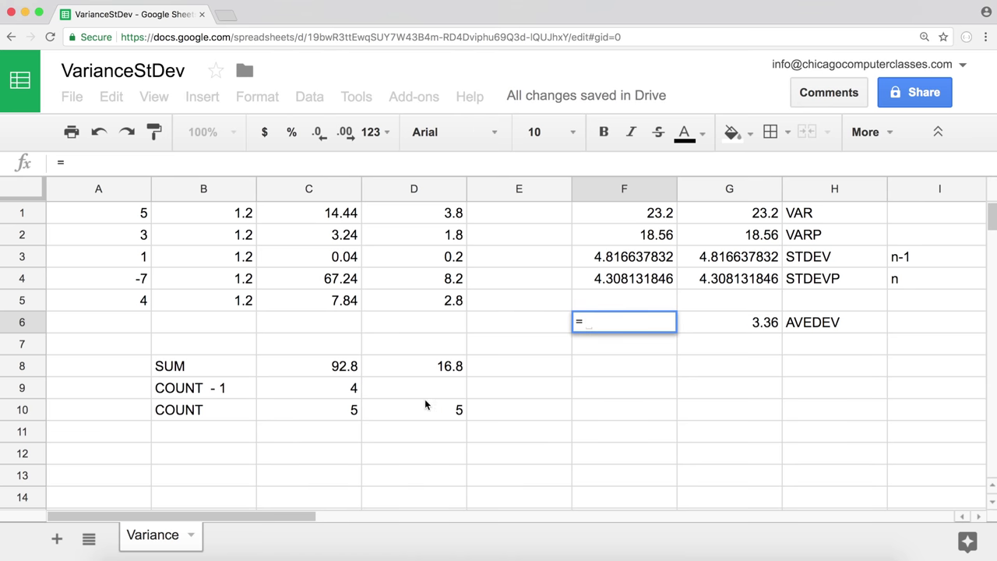
click(426, 366)
text(/)
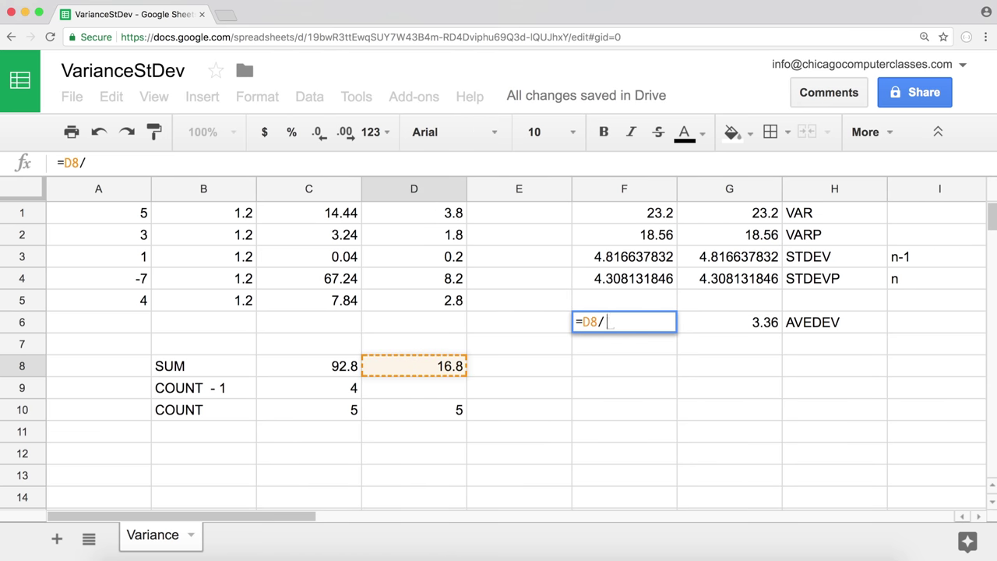
click(454, 415)
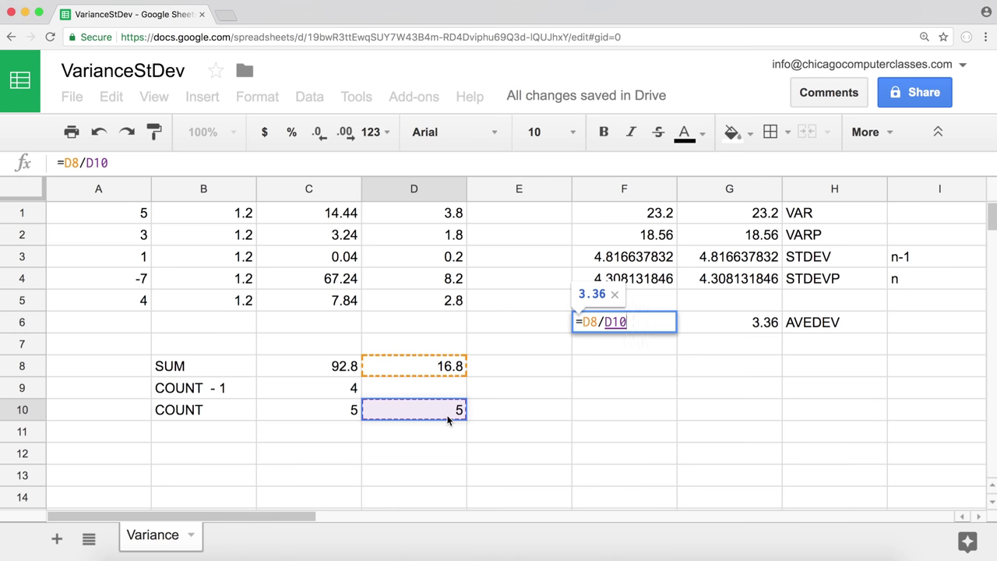
key(Return)
click(623, 322)
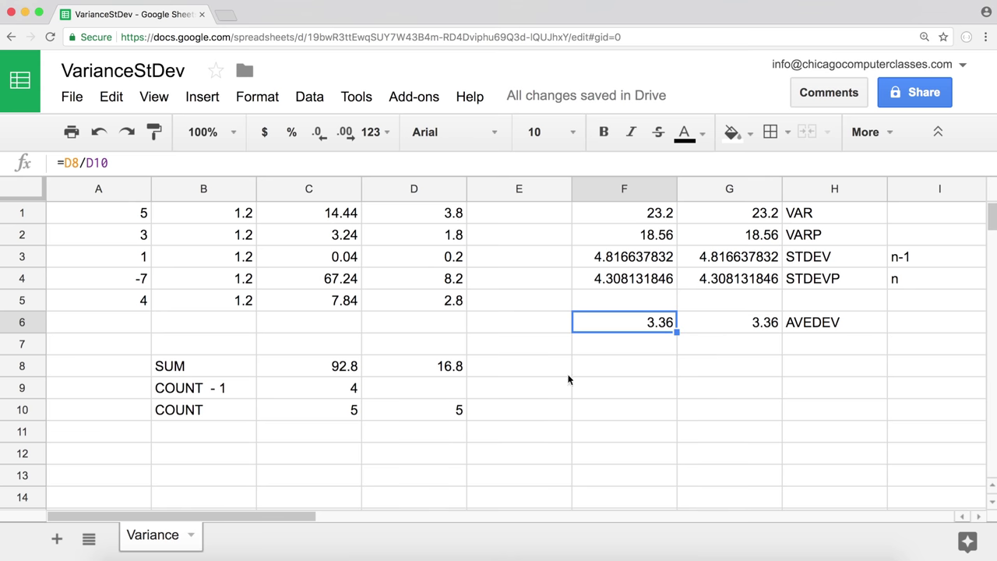
Step: Review the function labels VAR, VARP, STDEV, STDEVP and AVEDEV in column H
click(813, 220)
click(814, 238)
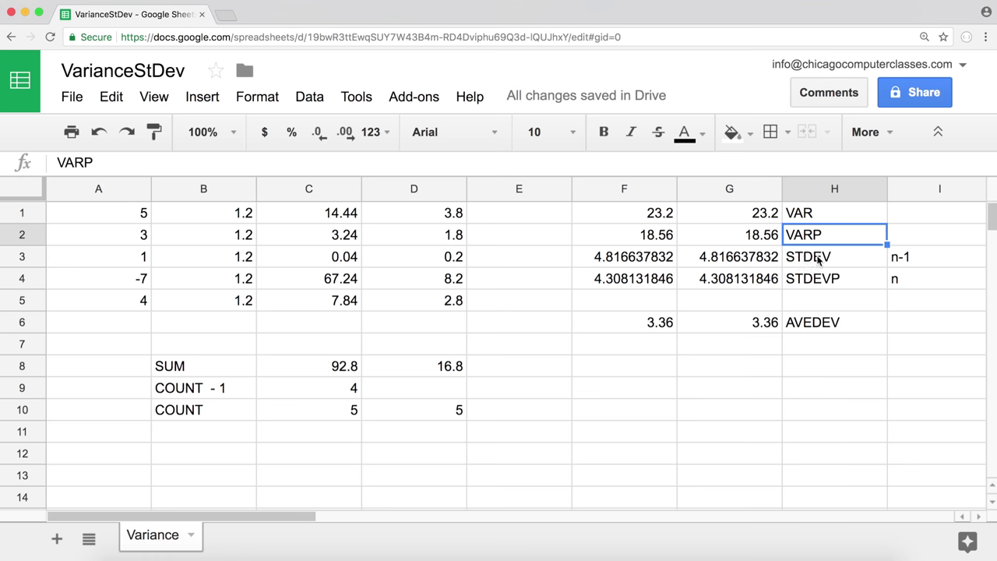
click(818, 261)
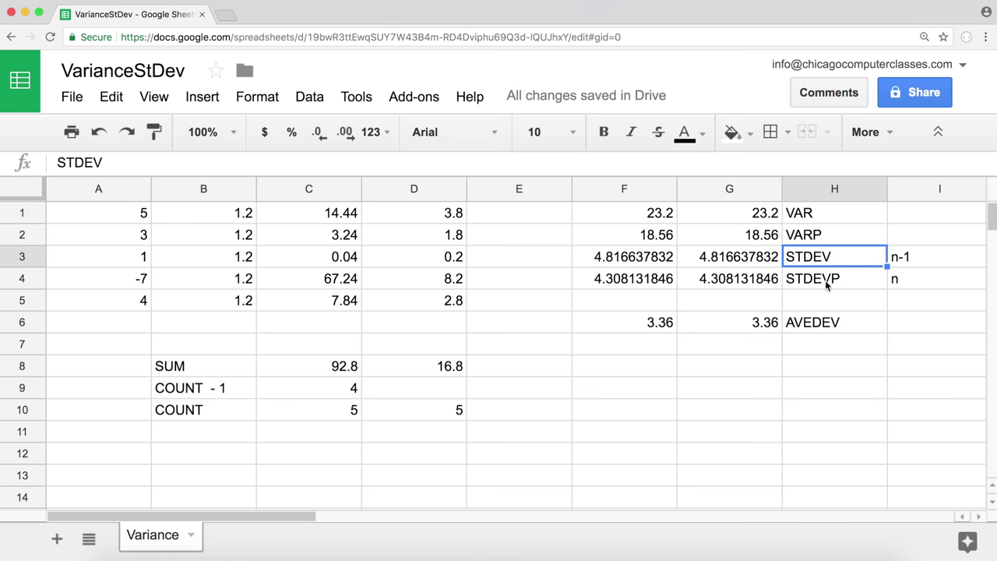
click(827, 285)
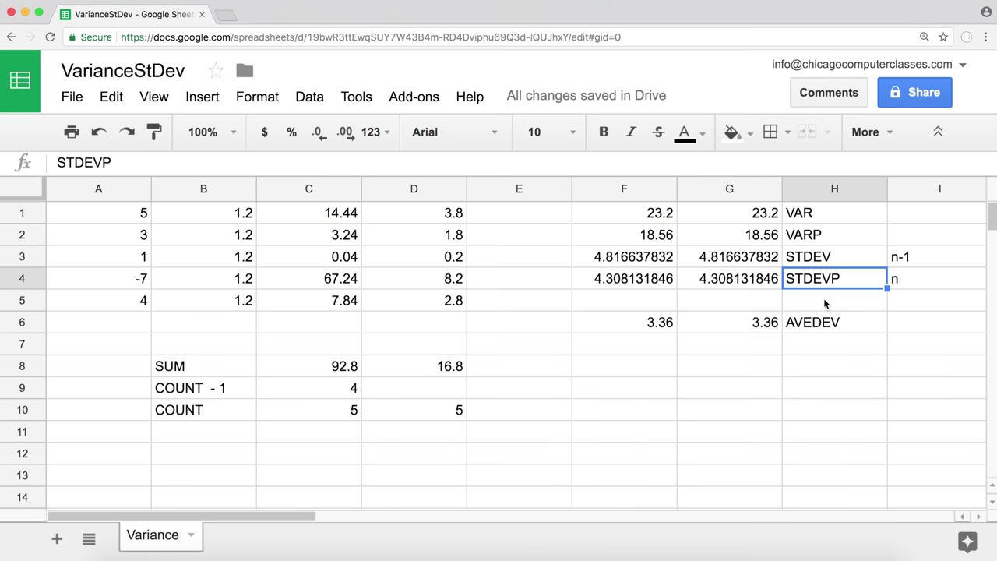
click(820, 323)
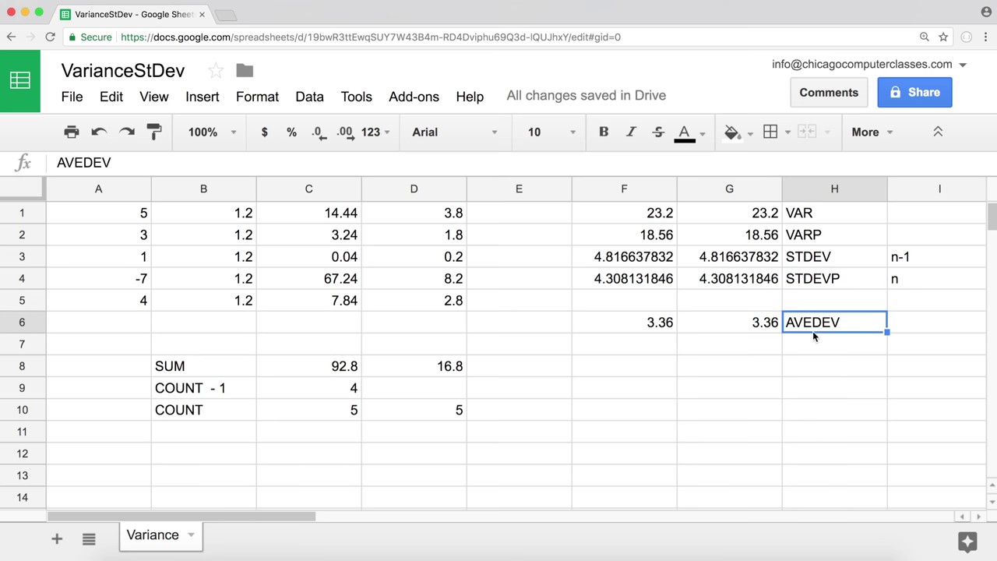
click(799, 353)
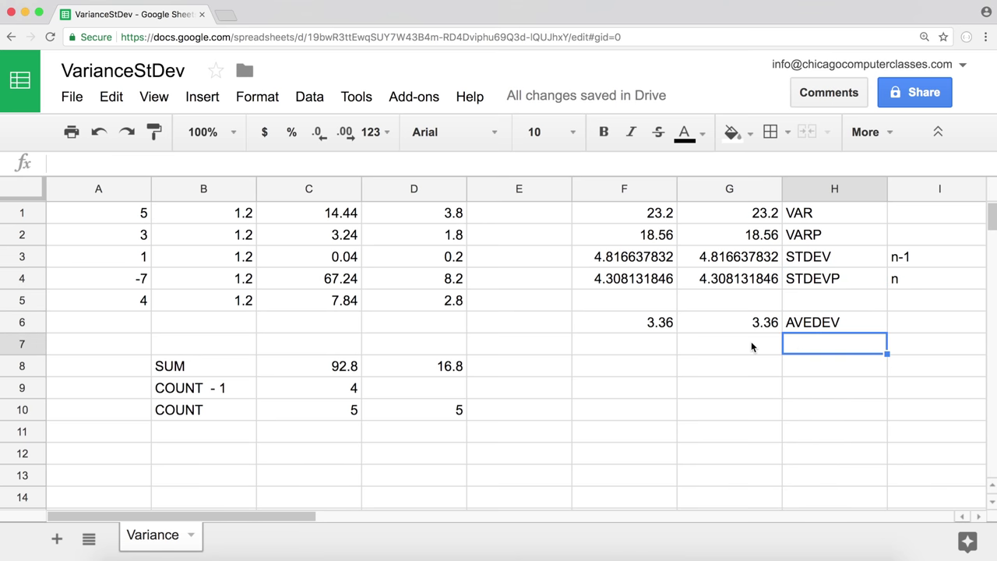